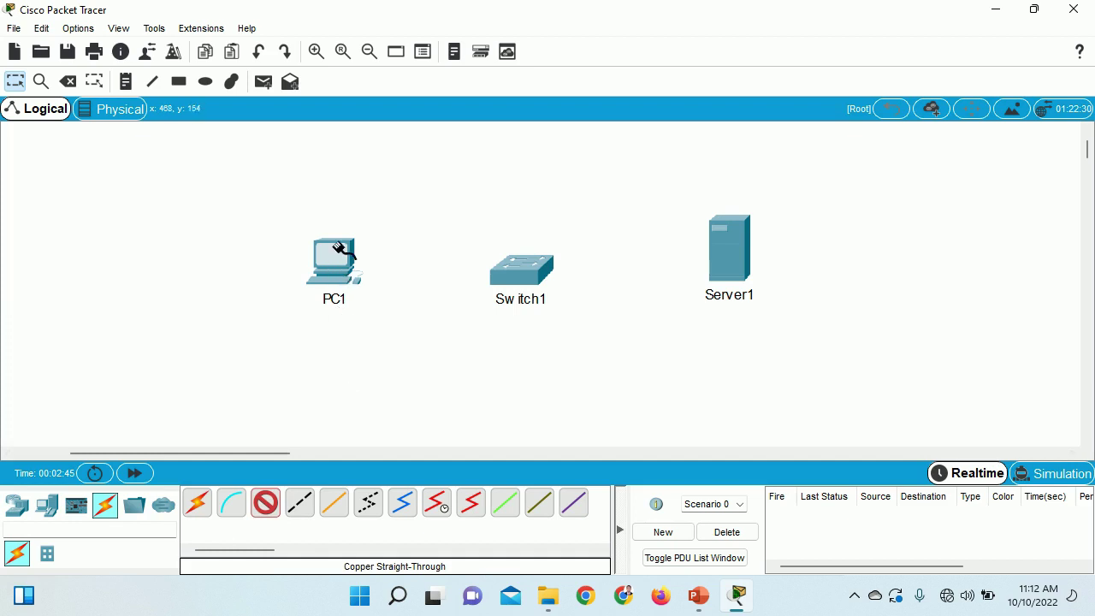
# Connect PC1's FastEthernet0 to Switch1's FastEthernet0/1 with the copper straight-through cable, and move PC1 farther from the switch.
pyautogui.click(368, 308)
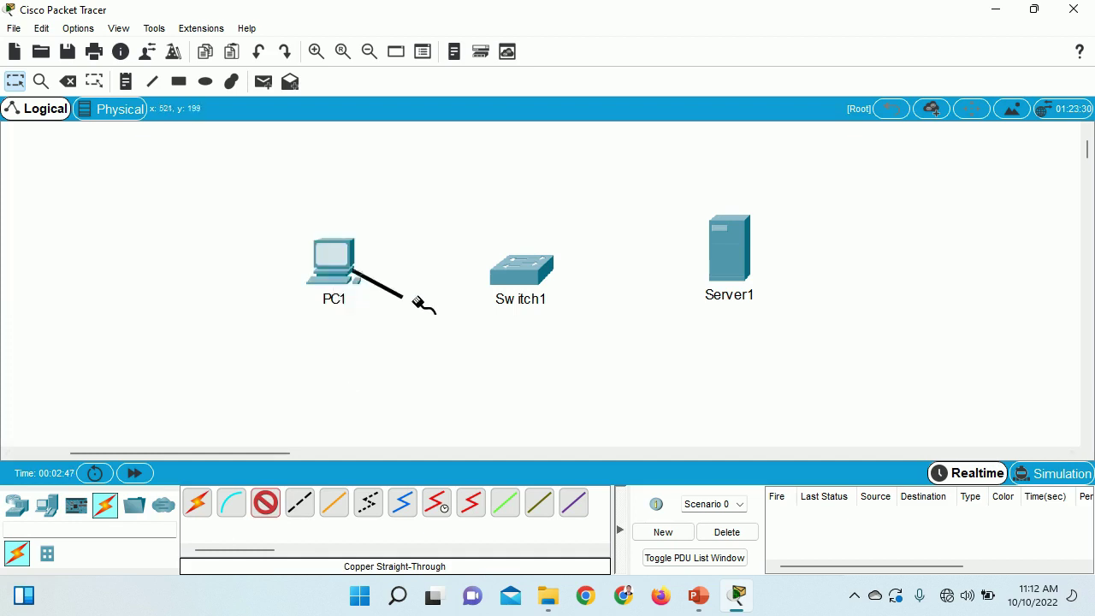
pyautogui.click(512, 268)
pyautogui.click(587, 32)
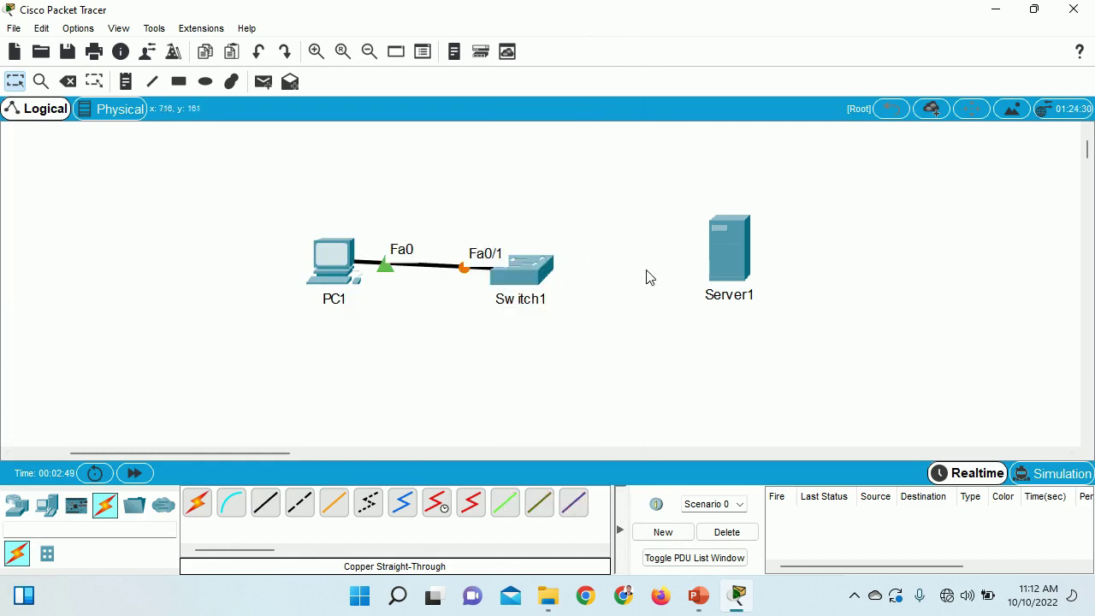
pyautogui.moveTo(326, 271); pyautogui.dragTo(245, 246)
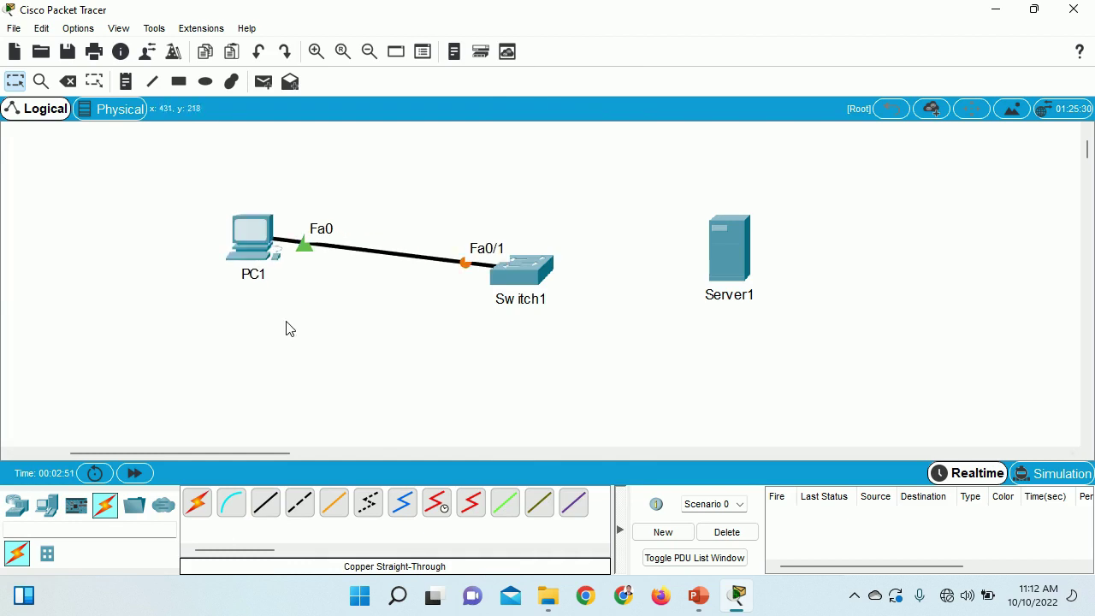
# Connect Switch1's GigabitEthernet0/1 to Server1's FastEthernet0 with a copper straight-through cable, and move Server1 farther from the switch.
pyautogui.click(267, 505)
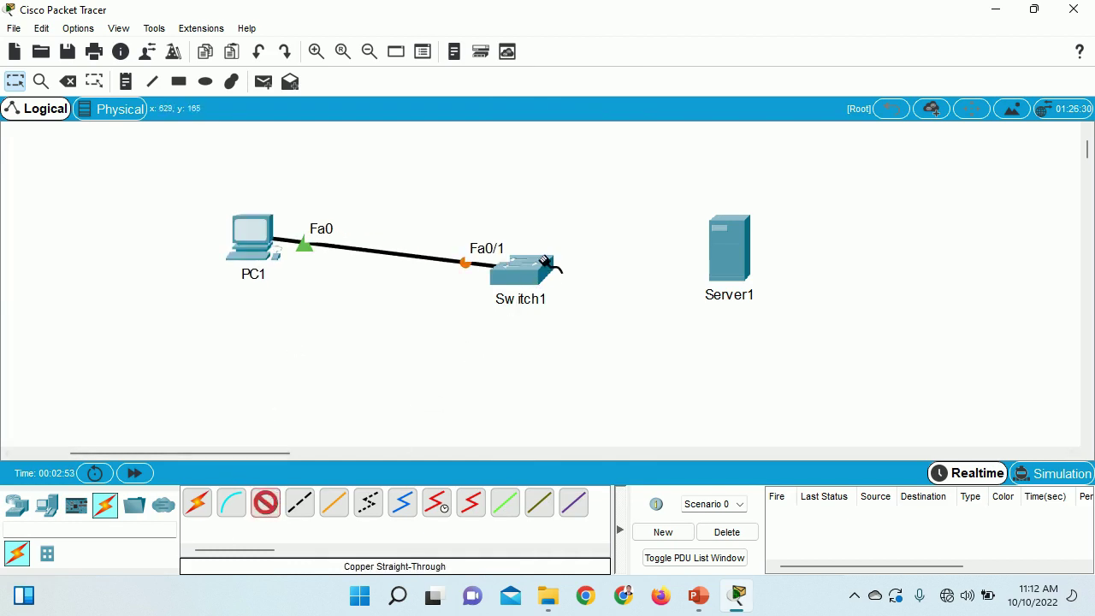
pyautogui.click(538, 272)
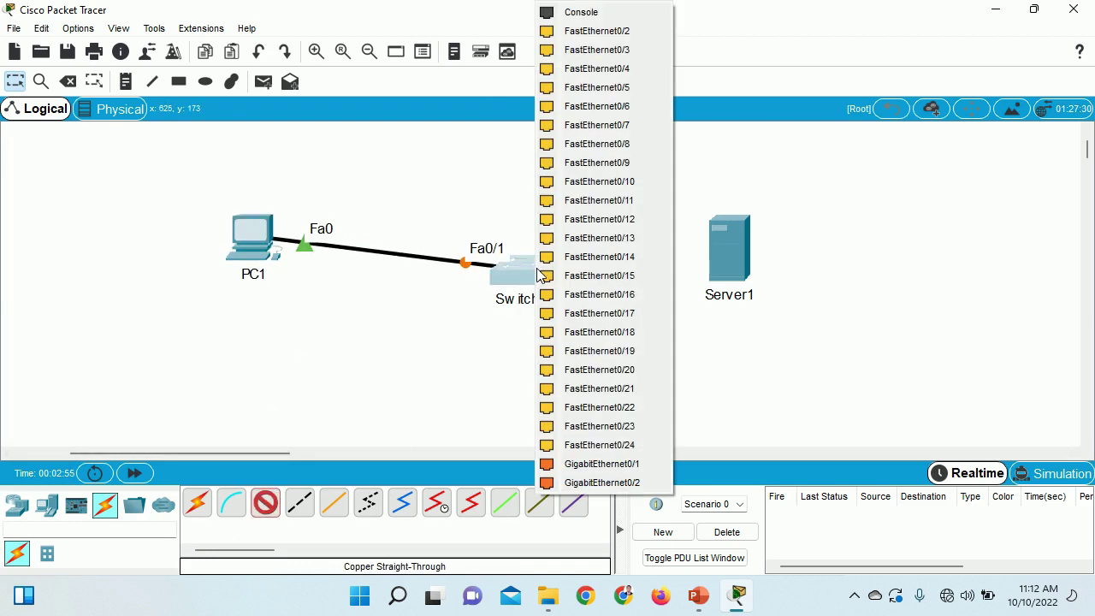
pyautogui.click(599, 463)
pyautogui.click(730, 245)
pyautogui.click(770, 247)
pyautogui.moveTo(729, 244); pyautogui.dragTo(805, 219)
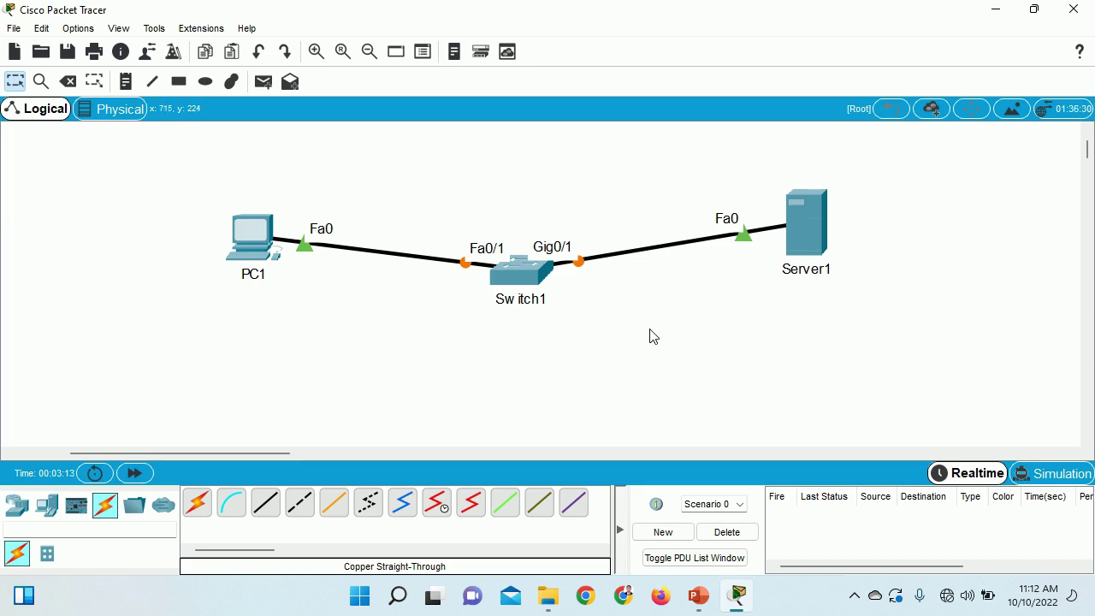
# Place a note reading 192.168.10.10/24 above PC1.
pyautogui.click(126, 85)
pyautogui.click(193, 165)
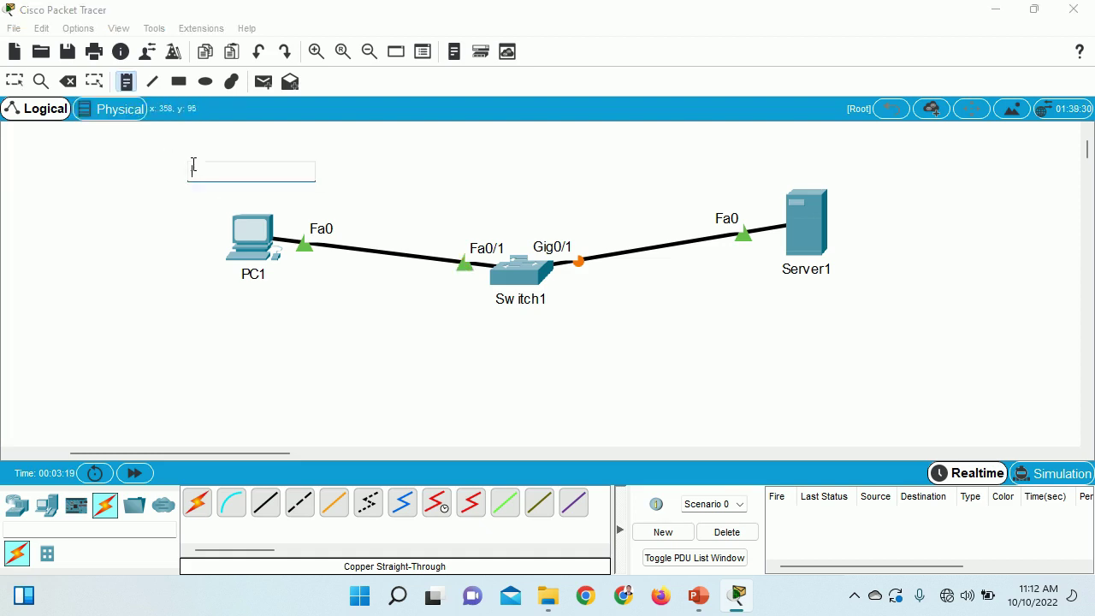
pyautogui.write('192.168.10.10')
pyautogui.press('Escape')
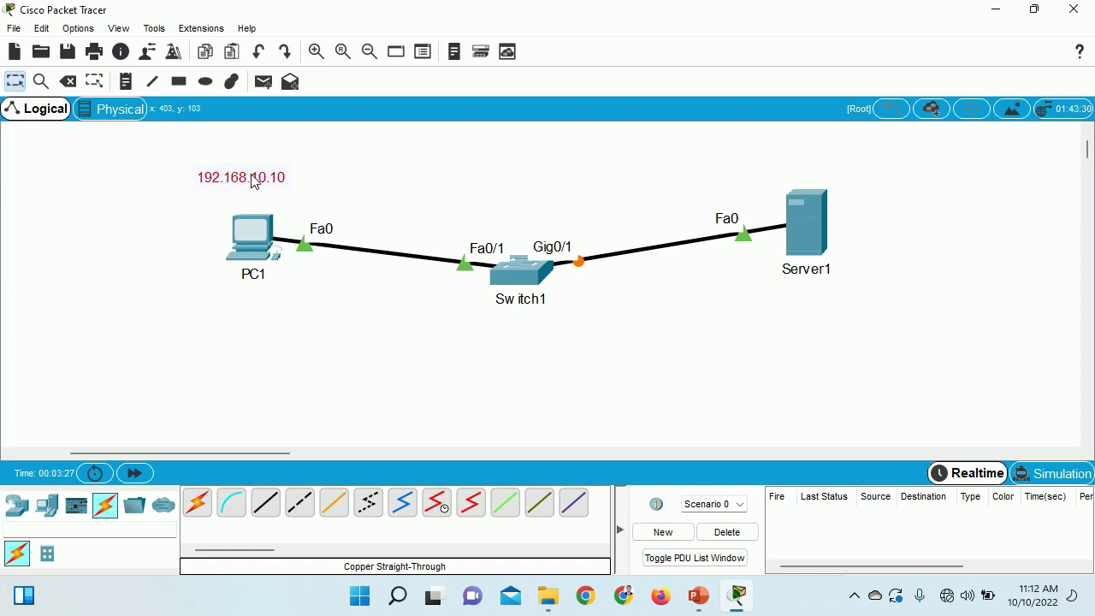
pyautogui.doubleClick(276, 178)
pyautogui.click(291, 169)
pyautogui.write('/24')
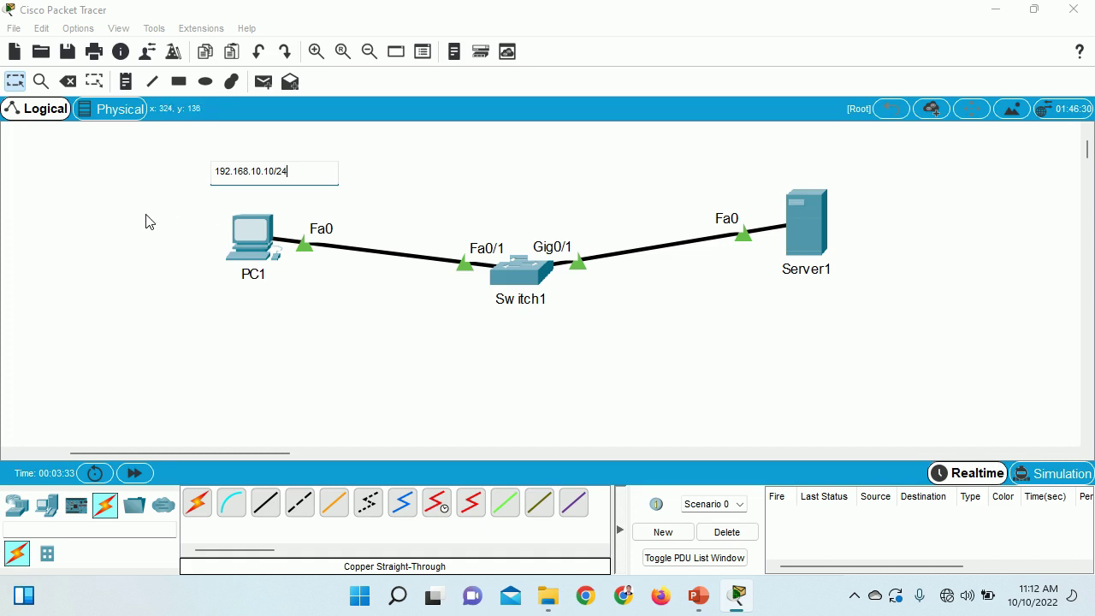
# Place a note reading 192.168.10.200/24 just above Server1.
pyautogui.click(126, 82)
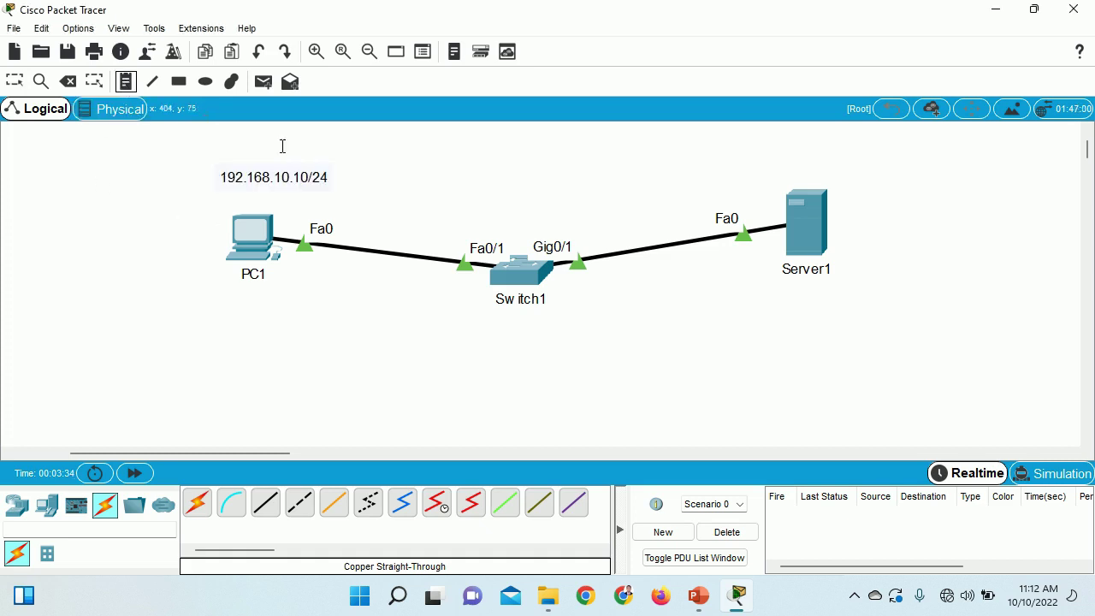
pyautogui.click(752, 162)
pyautogui.write('192.168.10.200/24')
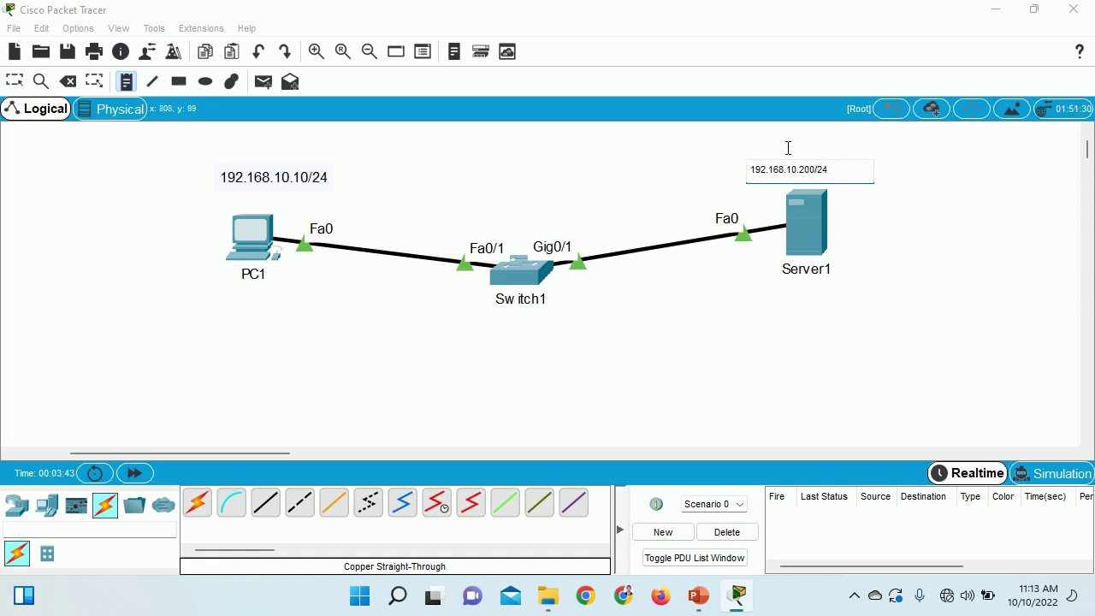
pyautogui.click(14, 81)
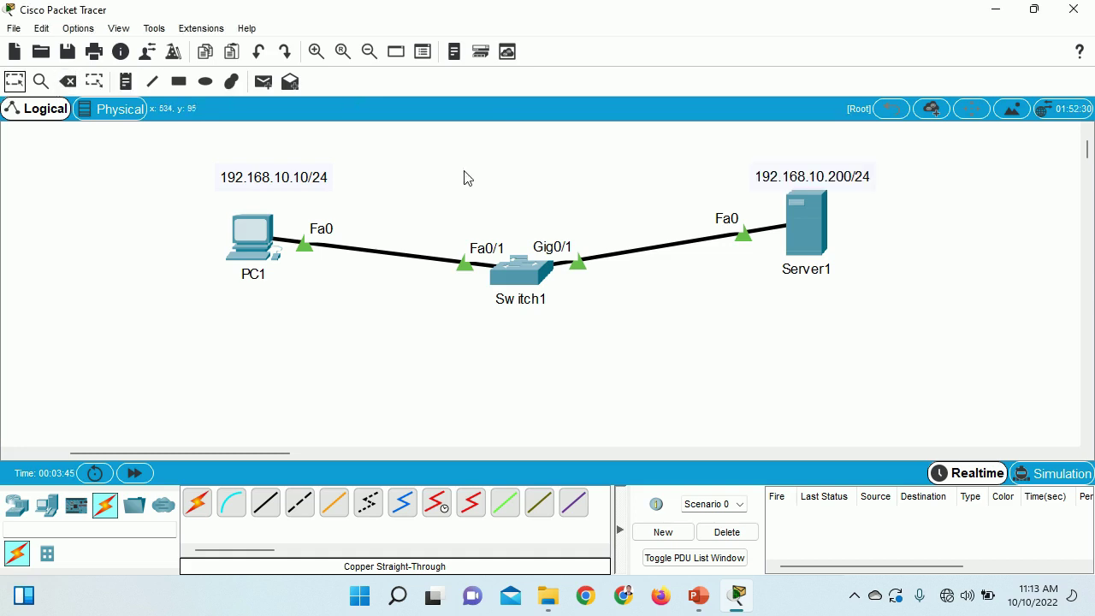
pyautogui.moveTo(758, 176); pyautogui.dragTo(754, 169)
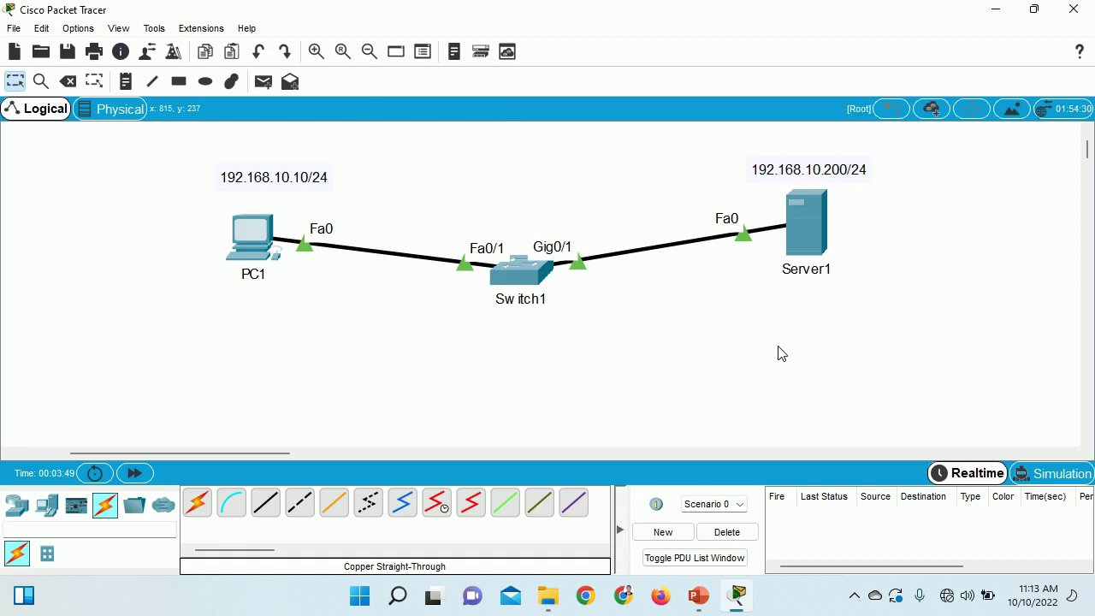
# Rename Server1 as "Server = stmikbanisaleh.com".
pyautogui.click(811, 271)
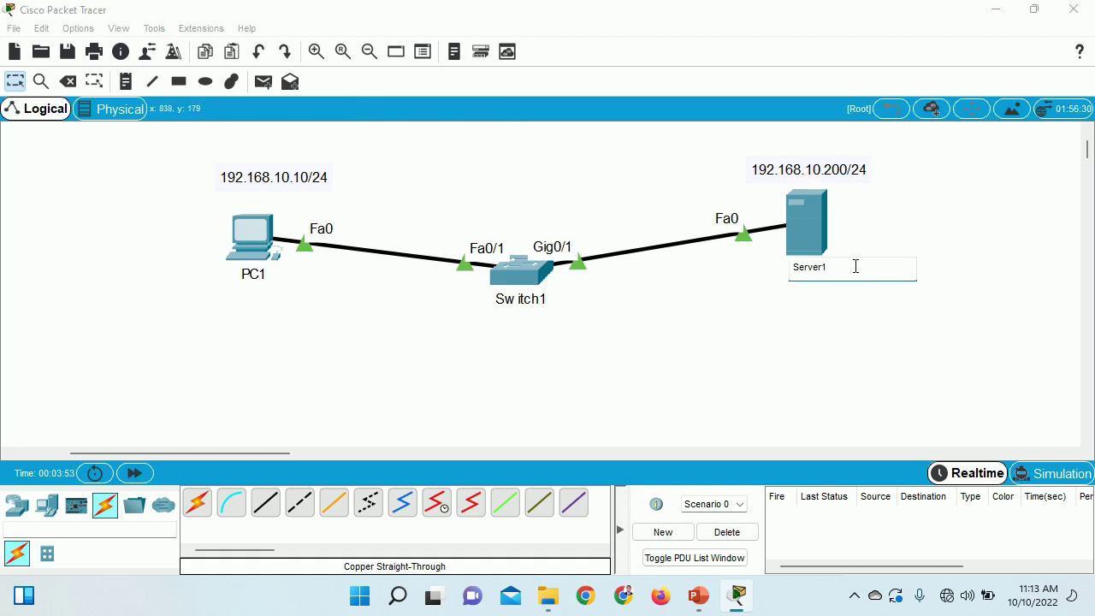
pyautogui.press('Return')
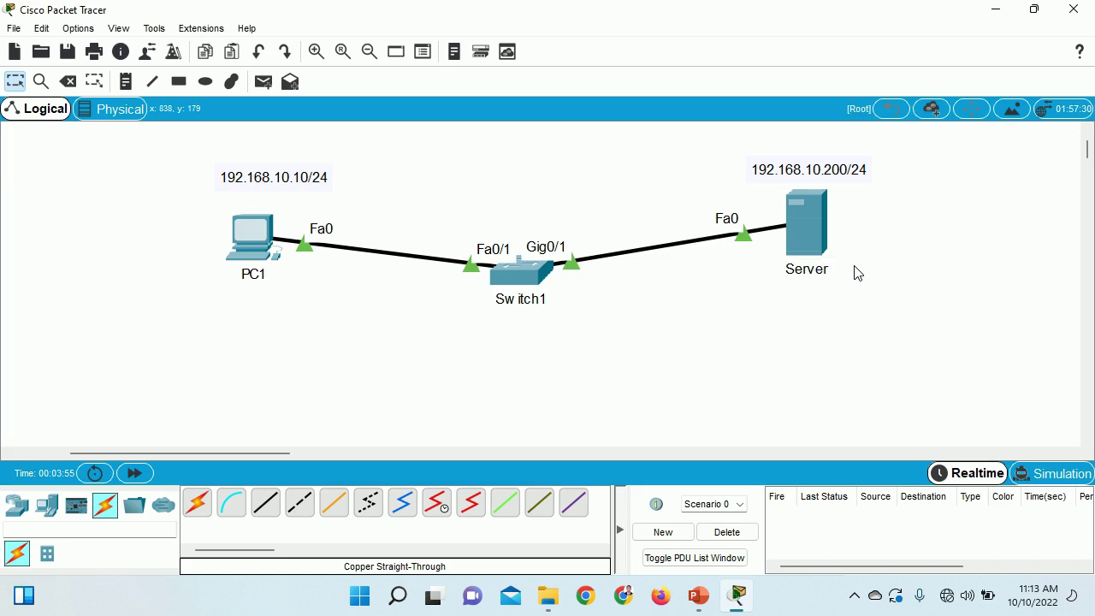
pyautogui.click(823, 268)
pyautogui.click(832, 267)
pyautogui.write('= stmikbanisaleh.com')
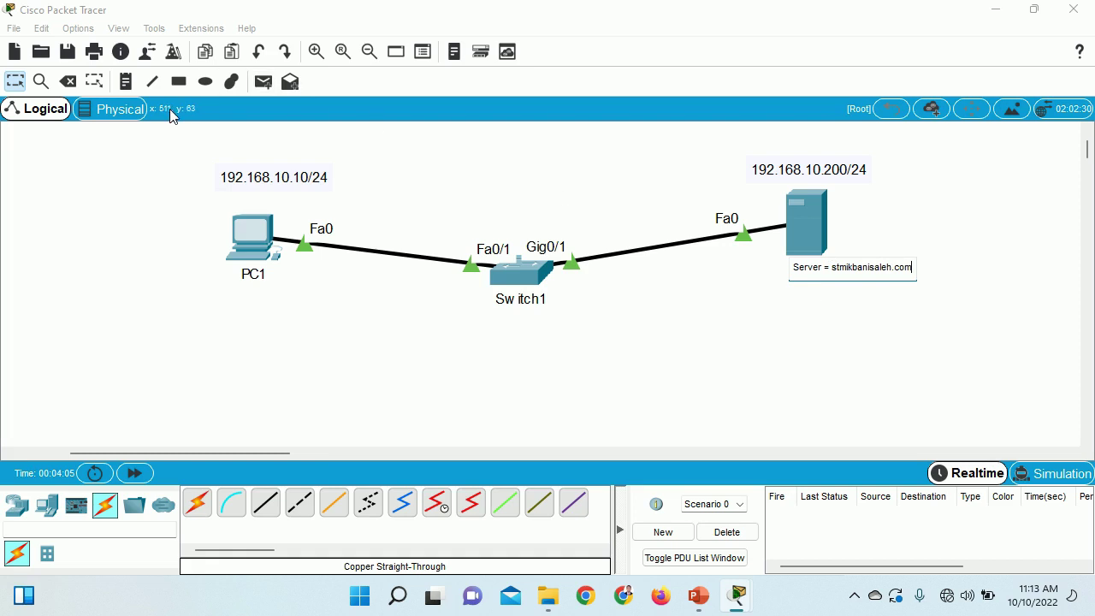
pyautogui.click(390, 366)
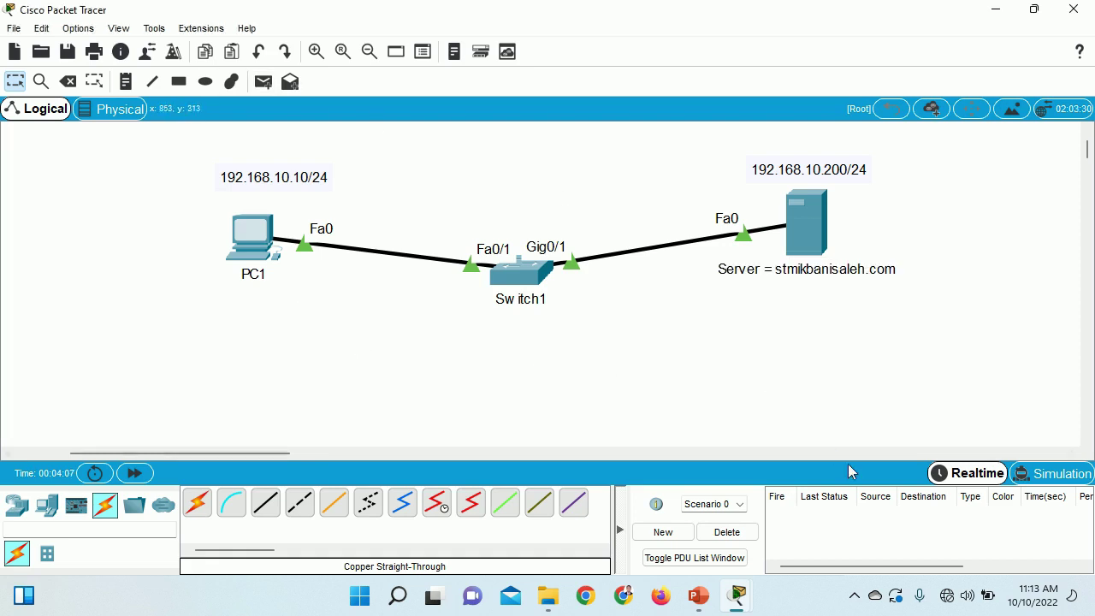
pyautogui.click(853, 595)
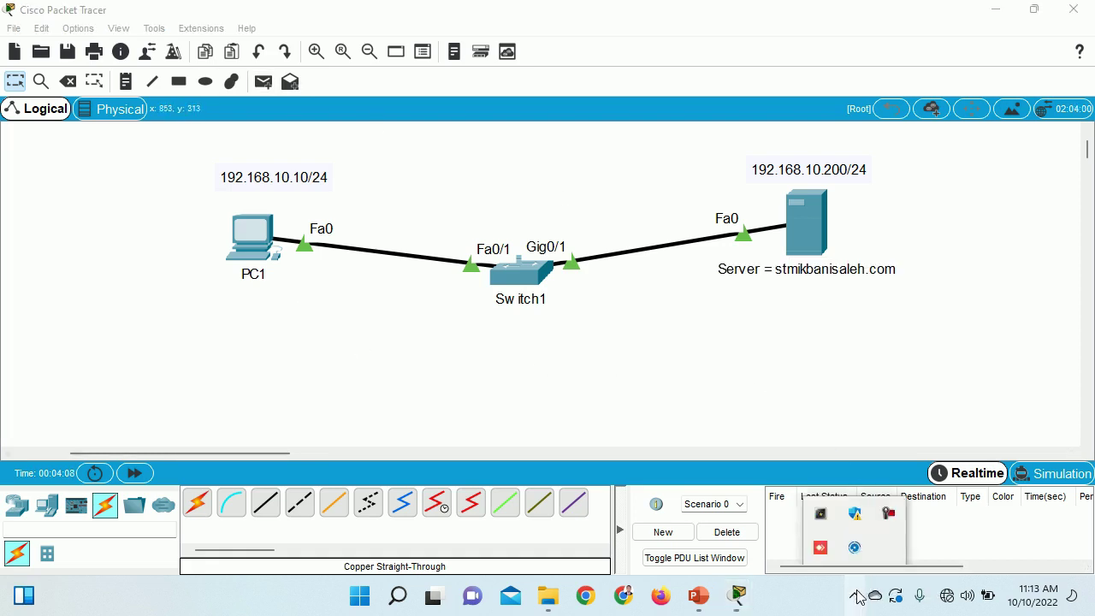
pyautogui.click(889, 515)
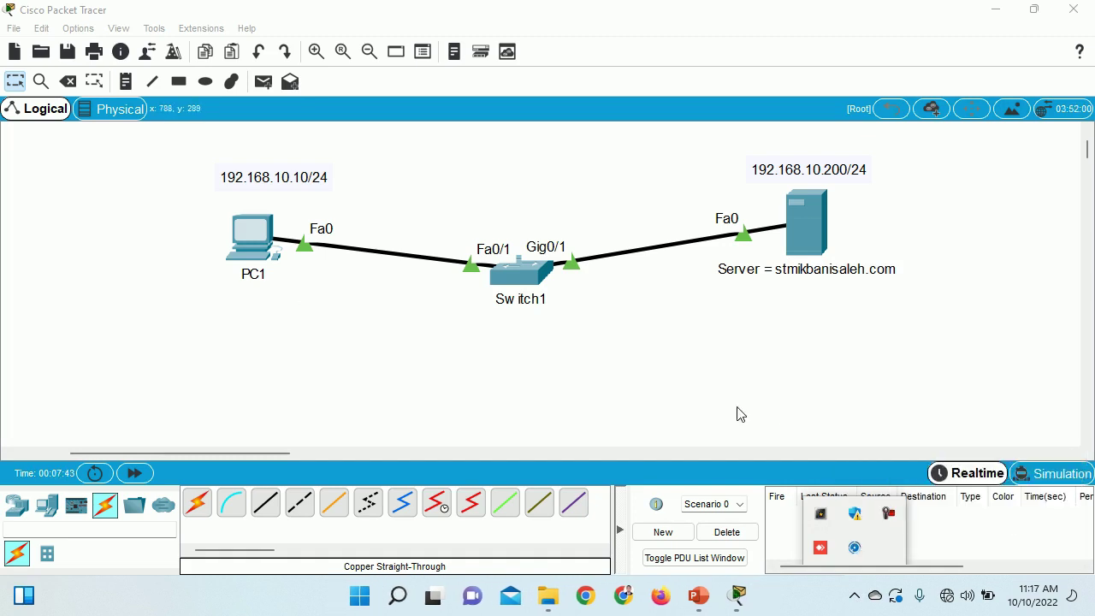
# Set PC1's static IPv4 address to 192.168.10.10 with subnet mask 255.255.255.0, and close its configuration window.
pyautogui.click(251, 237)
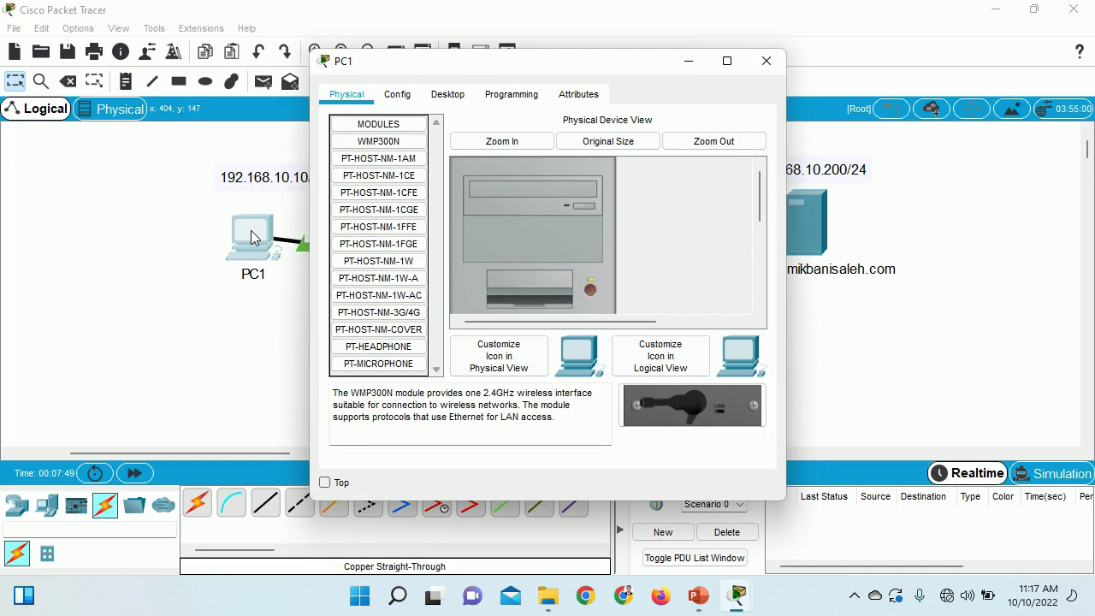
pyautogui.click(448, 96)
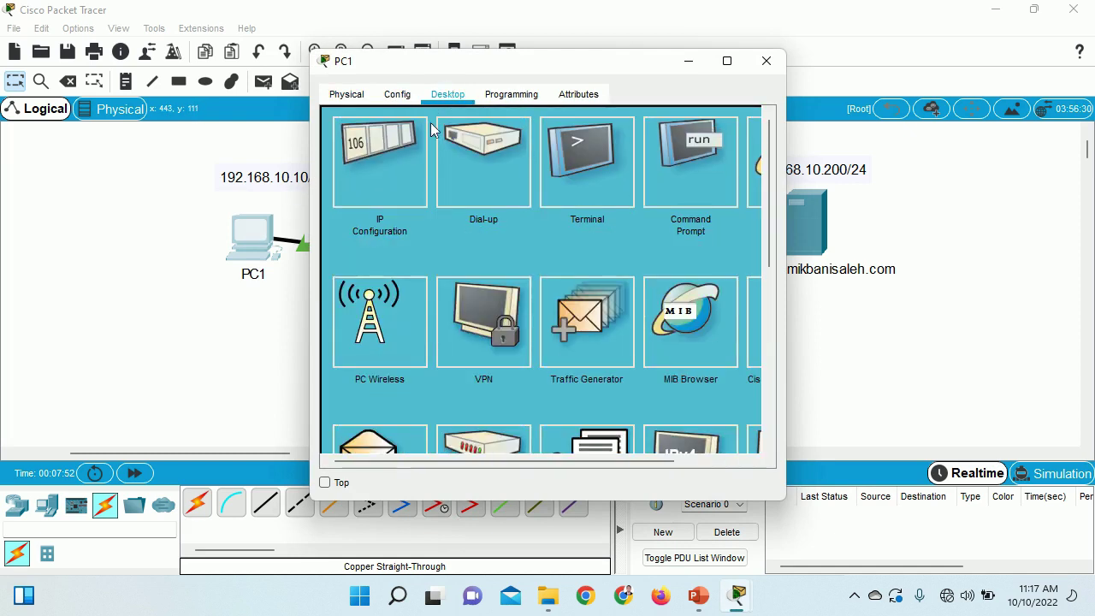
pyautogui.click(392, 181)
pyautogui.moveTo(443, 61); pyautogui.dragTo(597, 32)
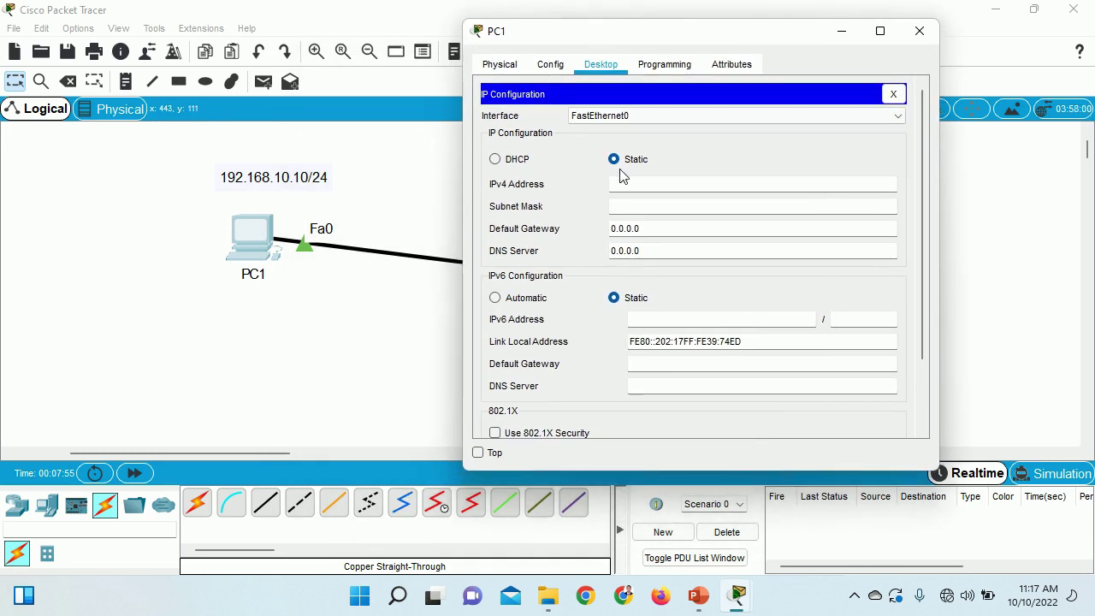
pyautogui.click(631, 179)
pyautogui.write('192.168.10.10')
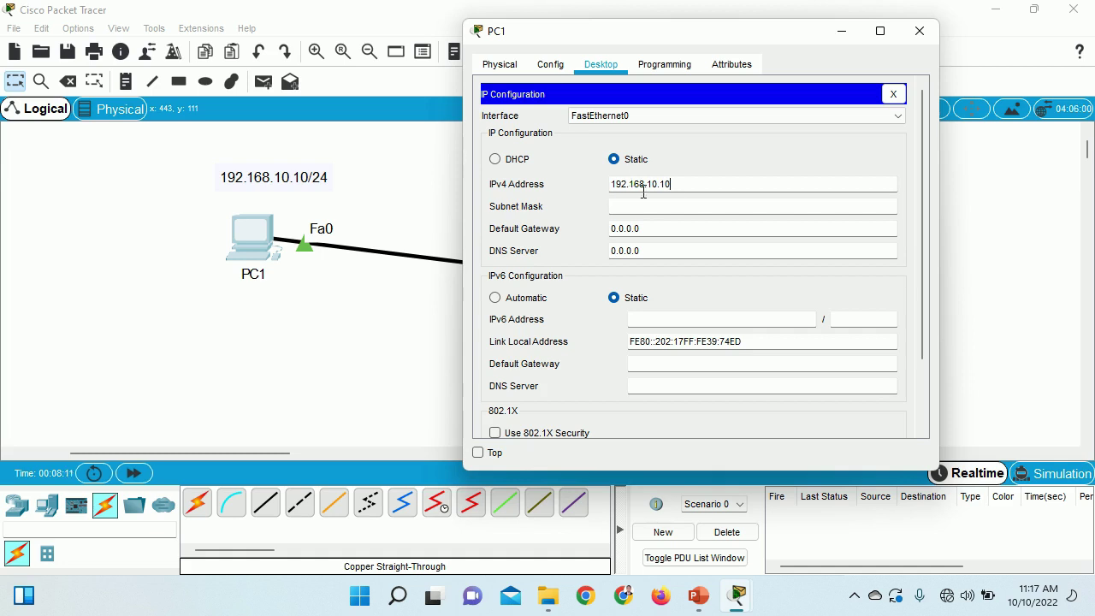
pyautogui.click(653, 206)
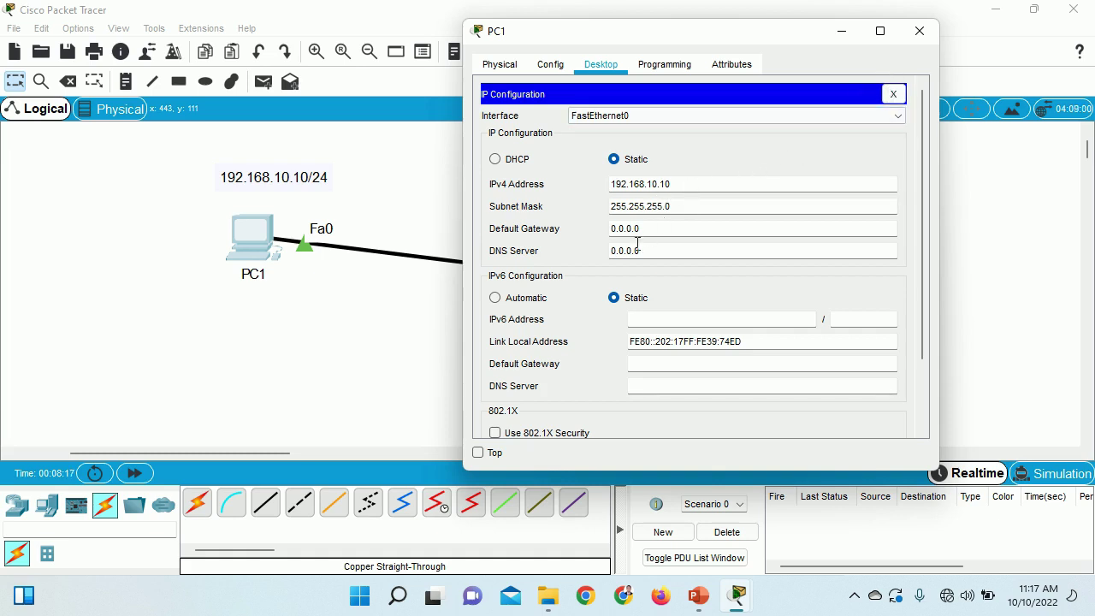
pyautogui.click(919, 30)
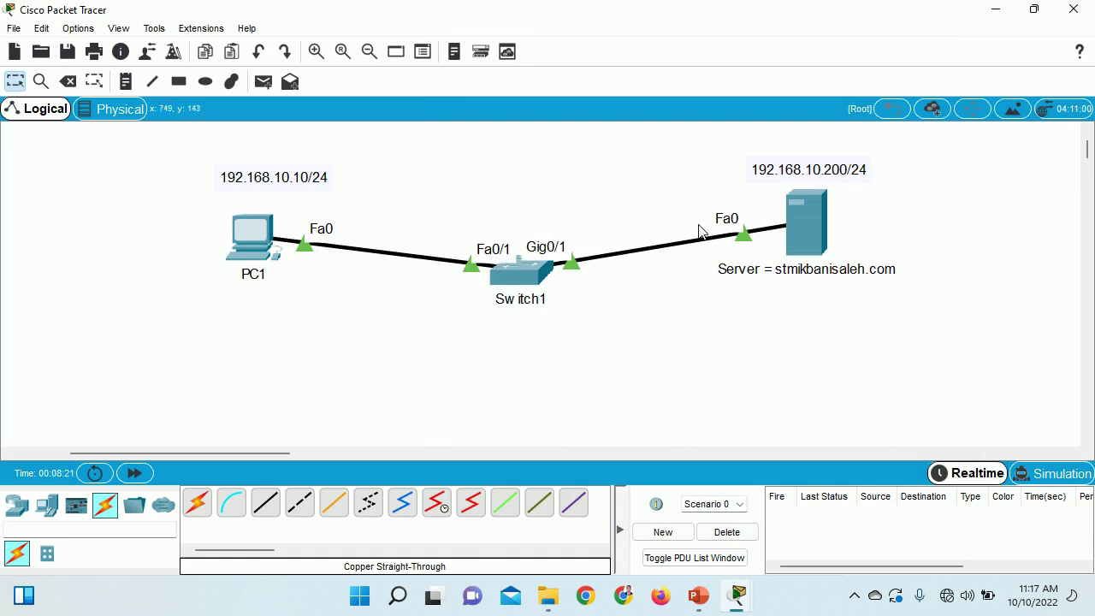
# Review PC1's IP configuration, checking the IPv4 address and subnet mask, and close the window.
pyautogui.click(252, 238)
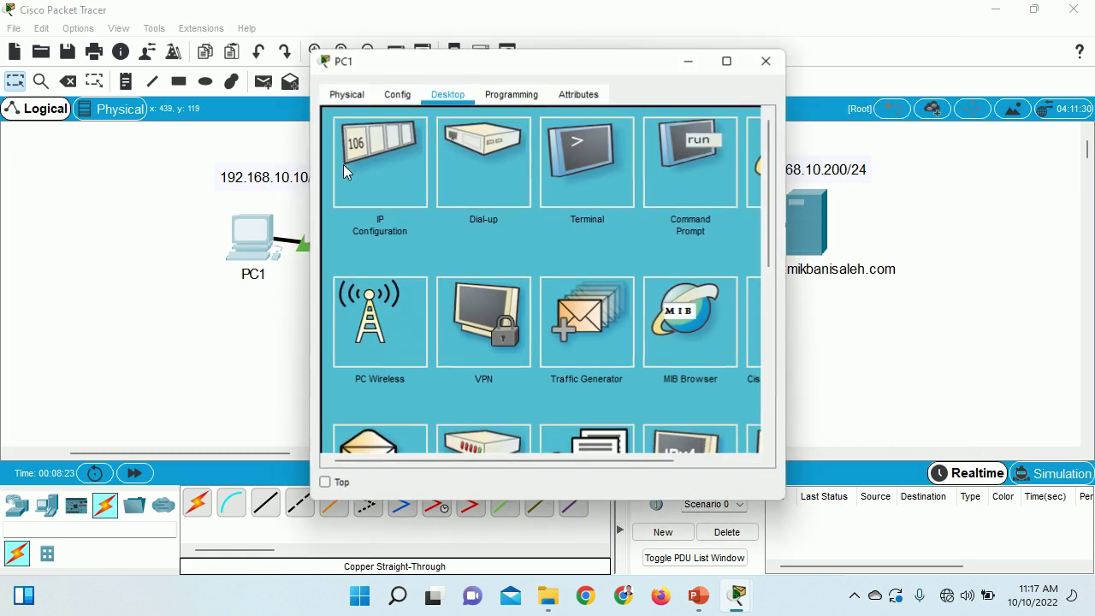
pyautogui.click(399, 147)
pyautogui.moveTo(471, 66); pyautogui.dragTo(195, 50)
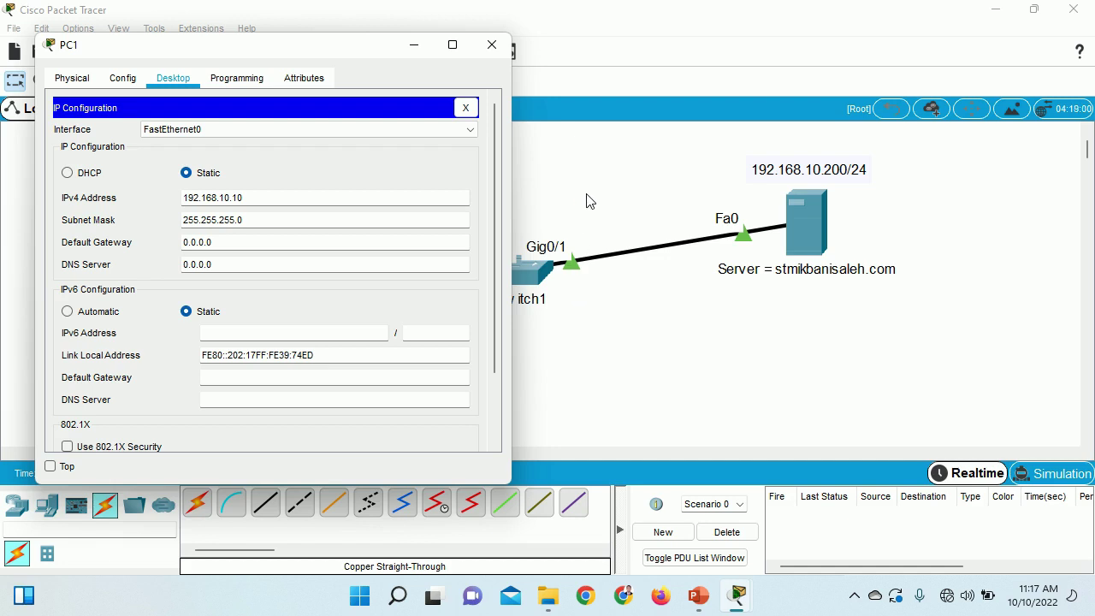
pyautogui.click(493, 47)
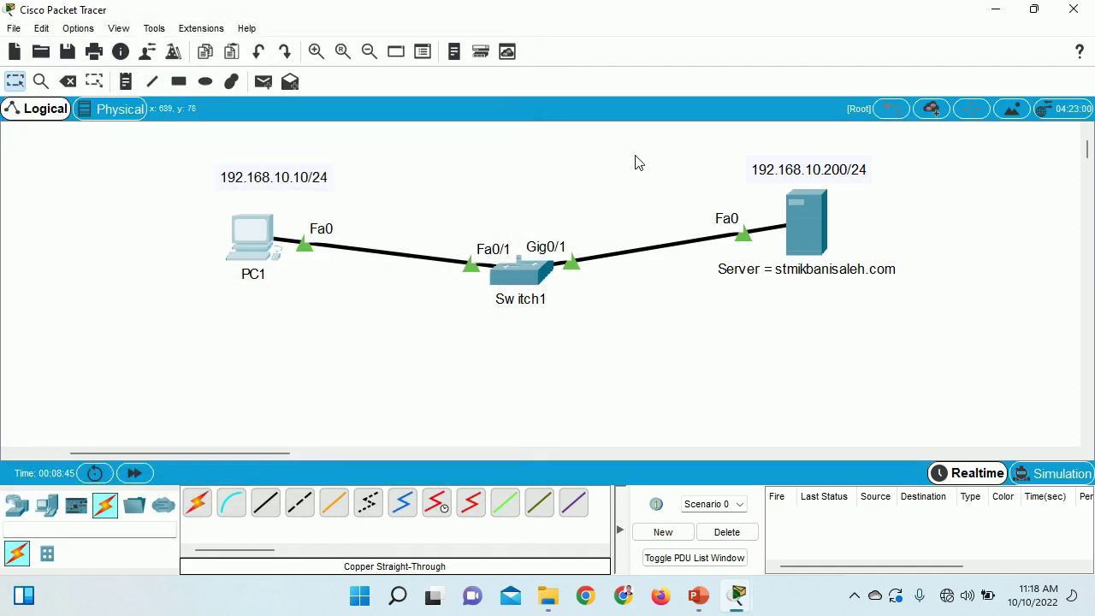
# Set the server's static IPv4 address to 192.168.10.200 with subnet mask 255.255.255.0.
pyautogui.click(812, 229)
pyautogui.moveTo(567, 66); pyautogui.dragTo(318, 61)
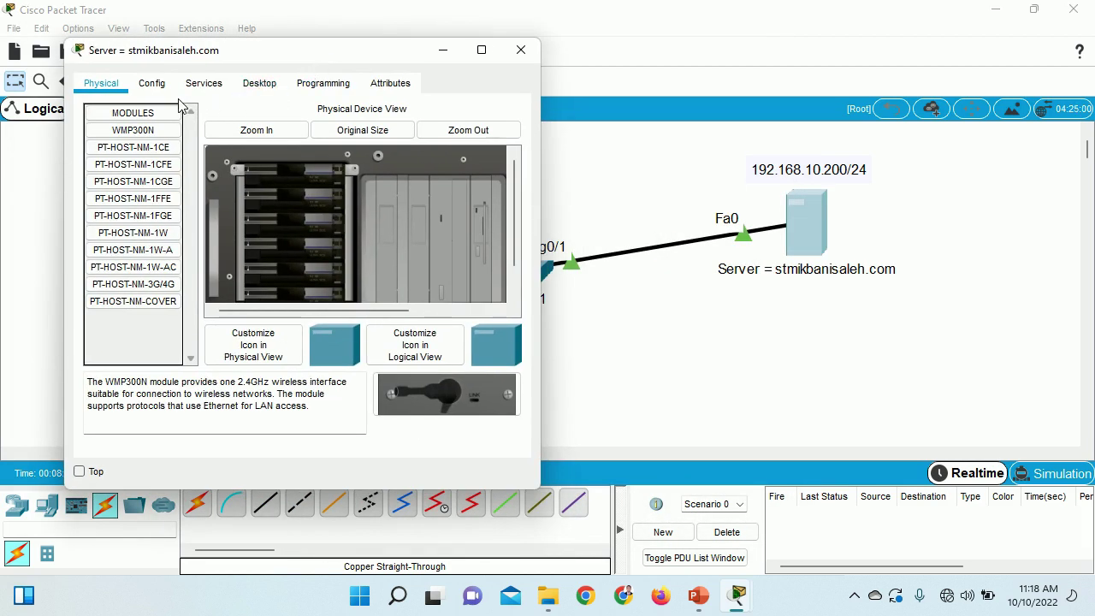
pyautogui.click(259, 85)
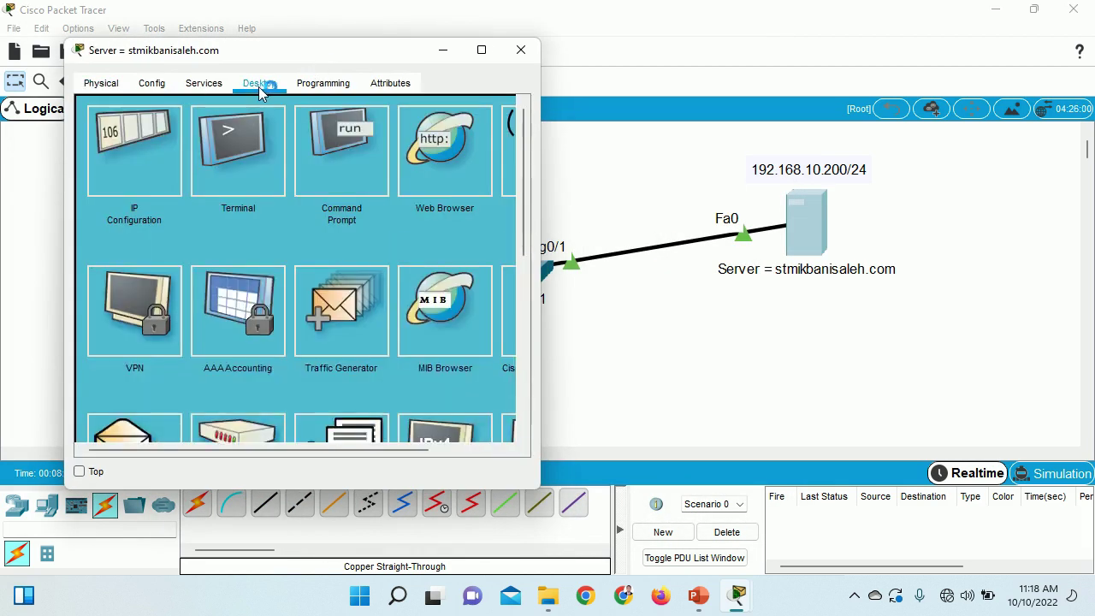
pyautogui.click(171, 139)
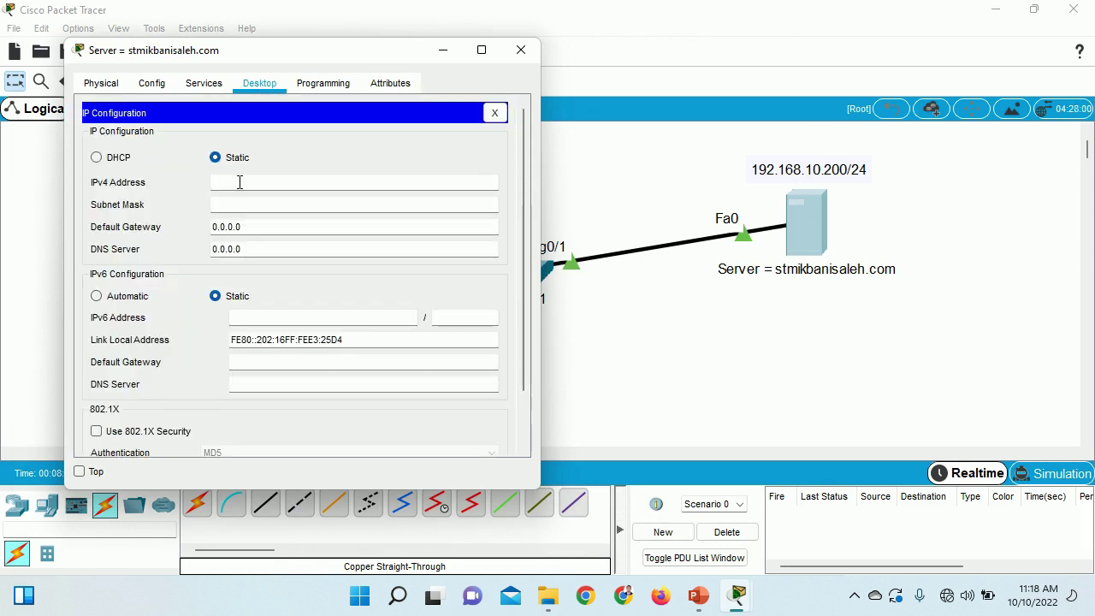
pyautogui.write('192.168.10')
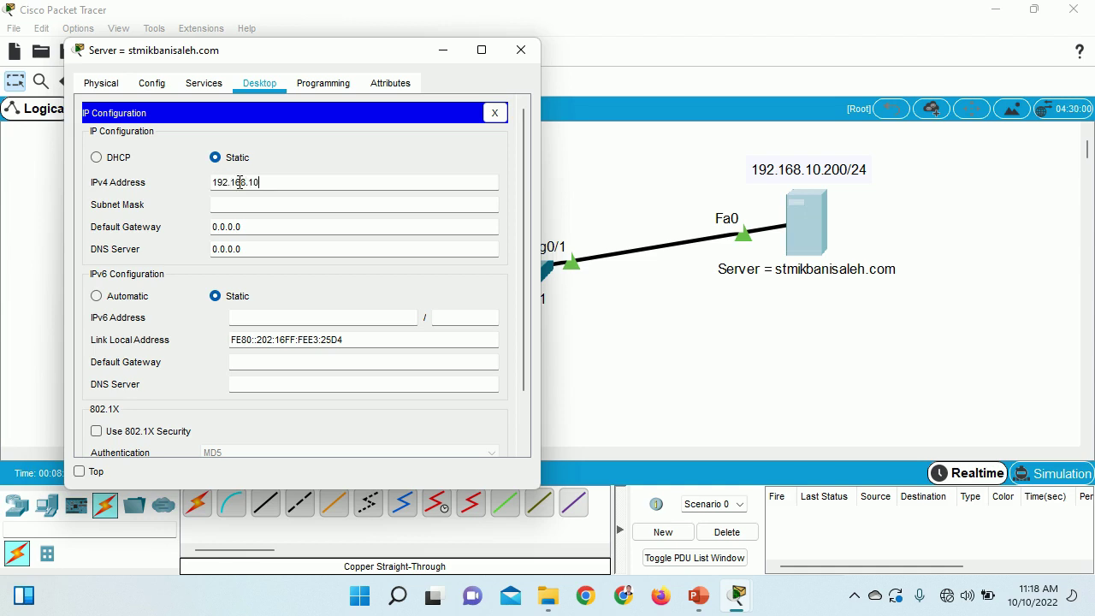
pyautogui.write('.200')
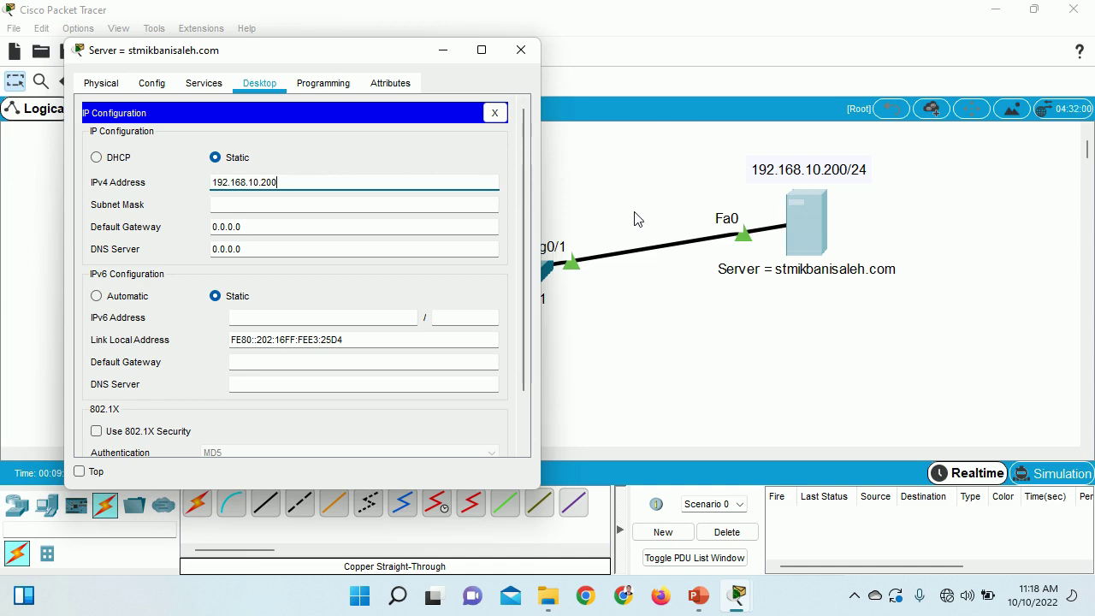
pyautogui.click(222, 202)
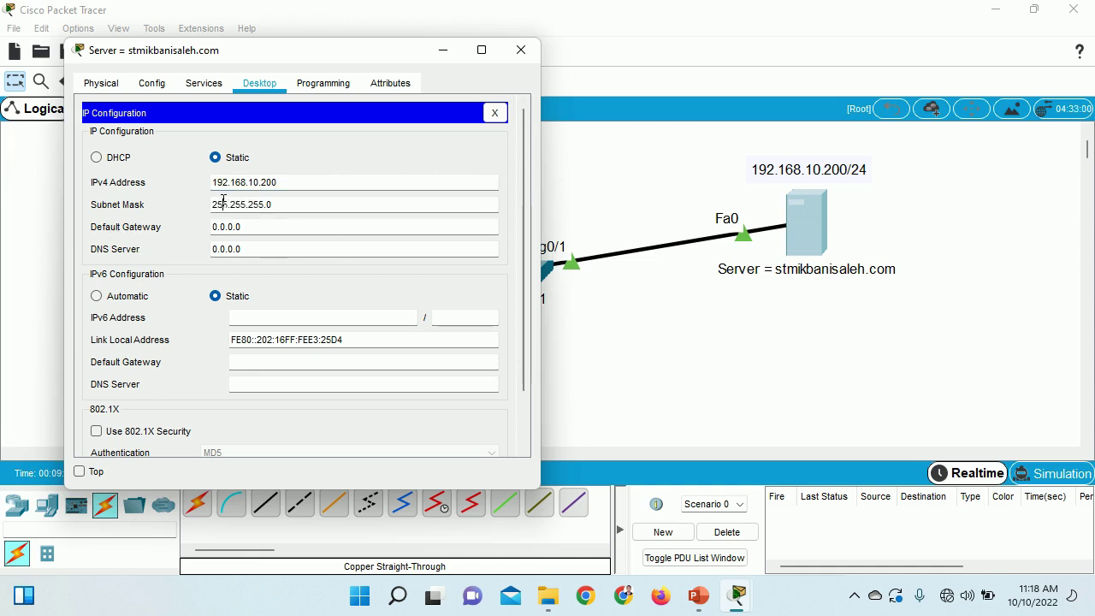
pyautogui.click(272, 203)
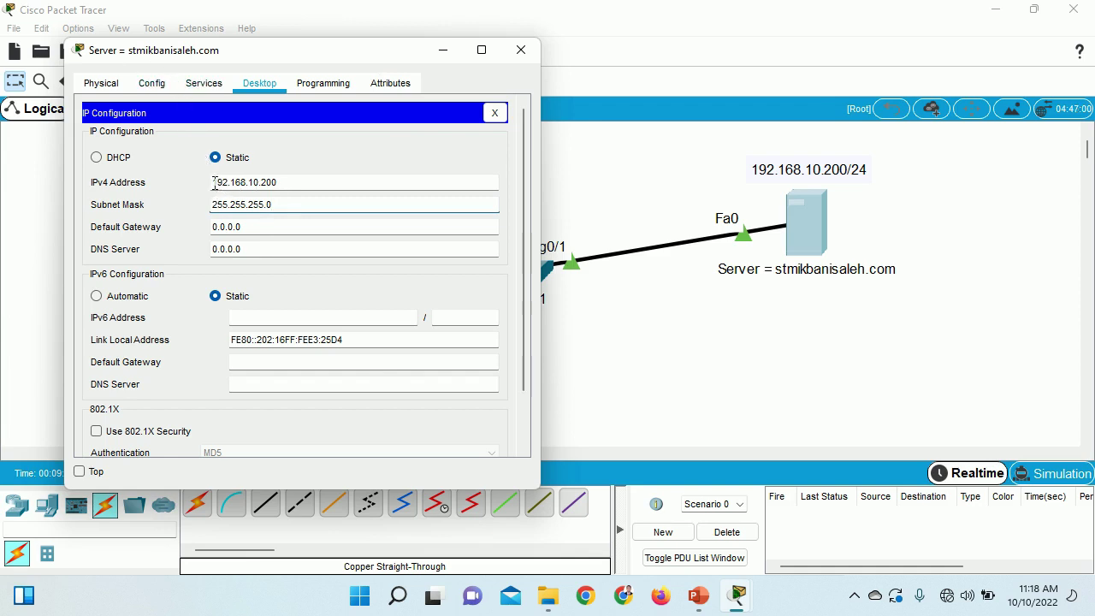
# Enable the server's DNS service and add an A record for stmikbanisaleh.com with address 192.168.10.200.
pyautogui.moveTo(214, 183); pyautogui.dragTo(283, 180)
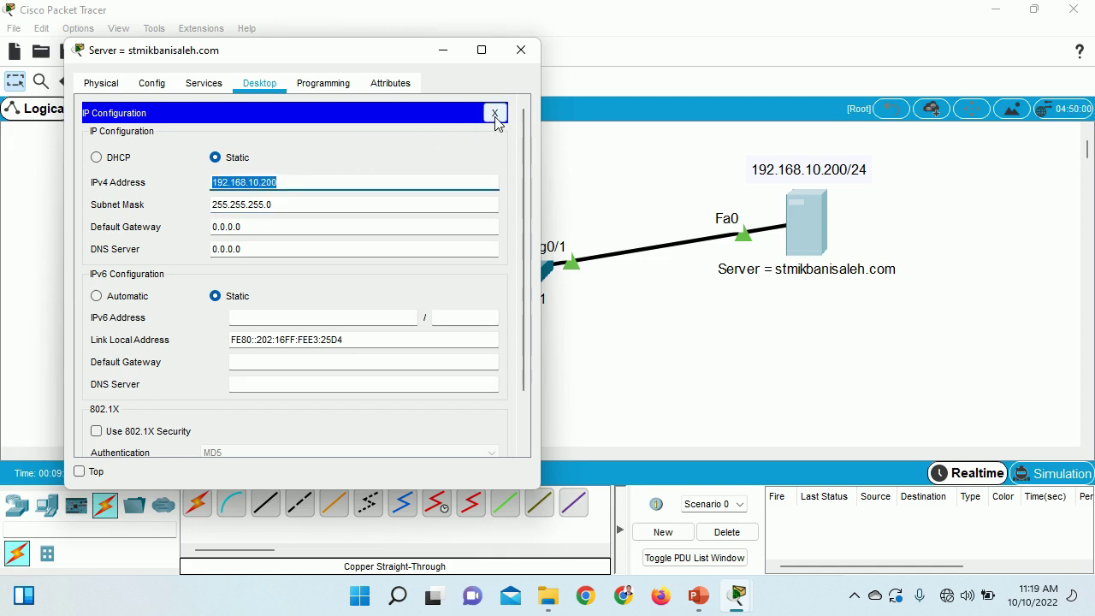
pyautogui.click(215, 86)
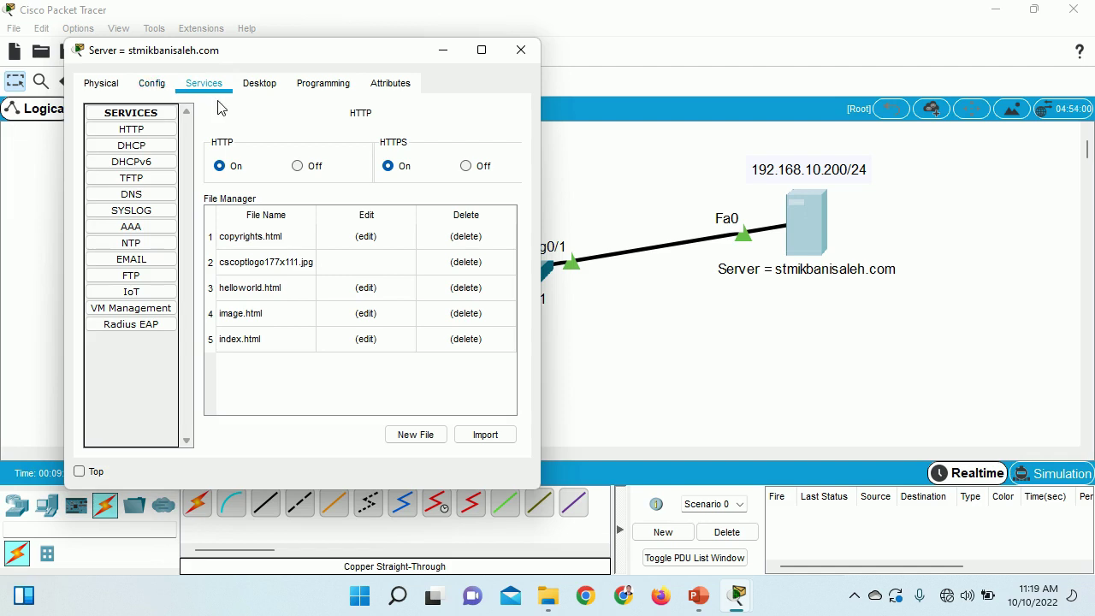
pyautogui.click(163, 197)
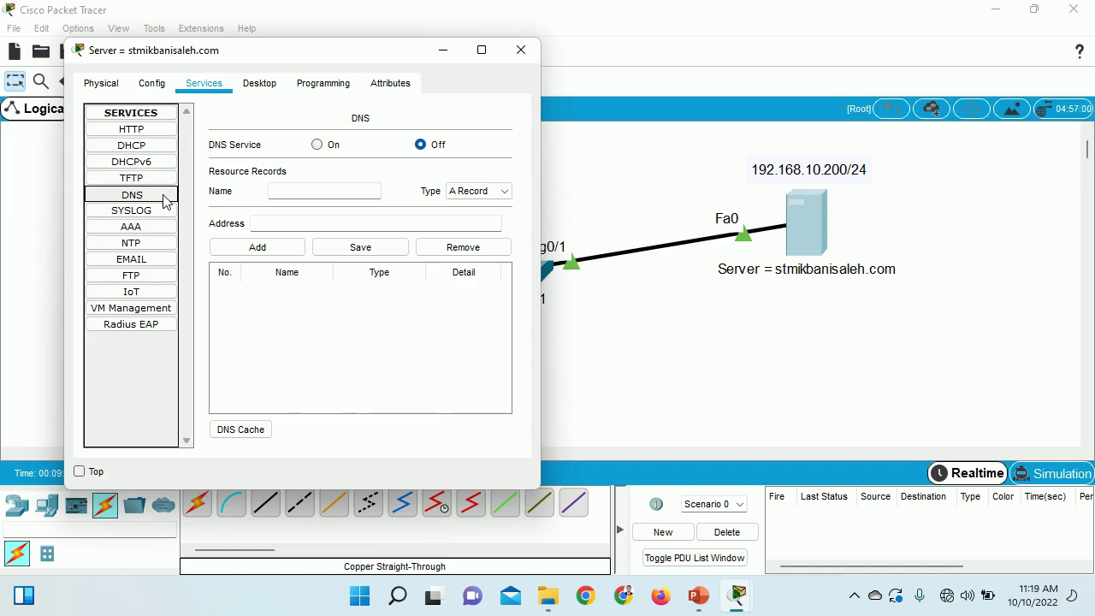
pyautogui.click(281, 192)
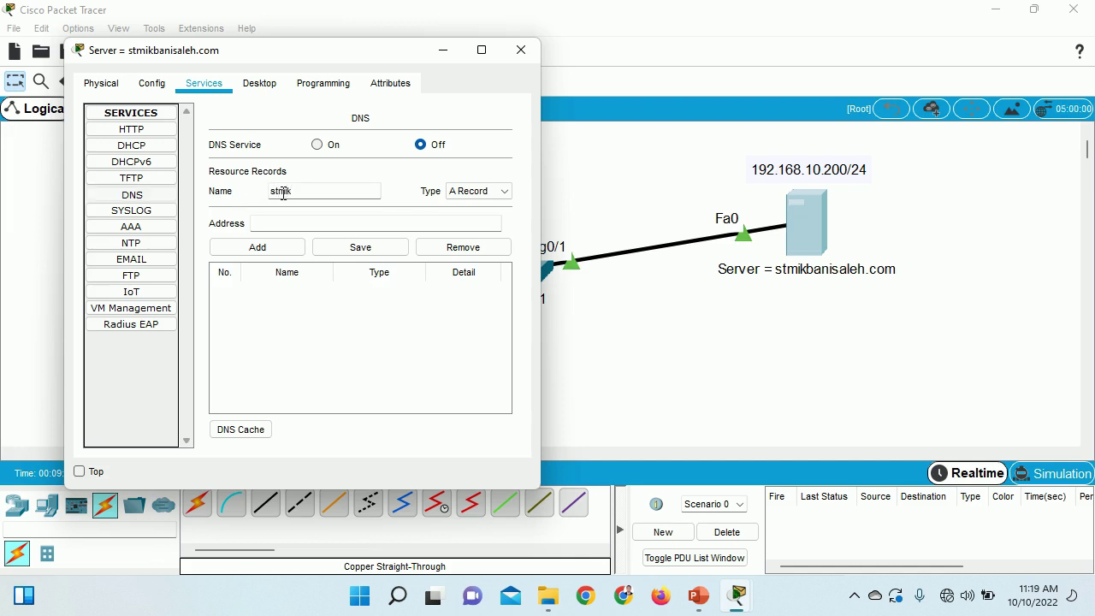
pyautogui.write('banisaleh')
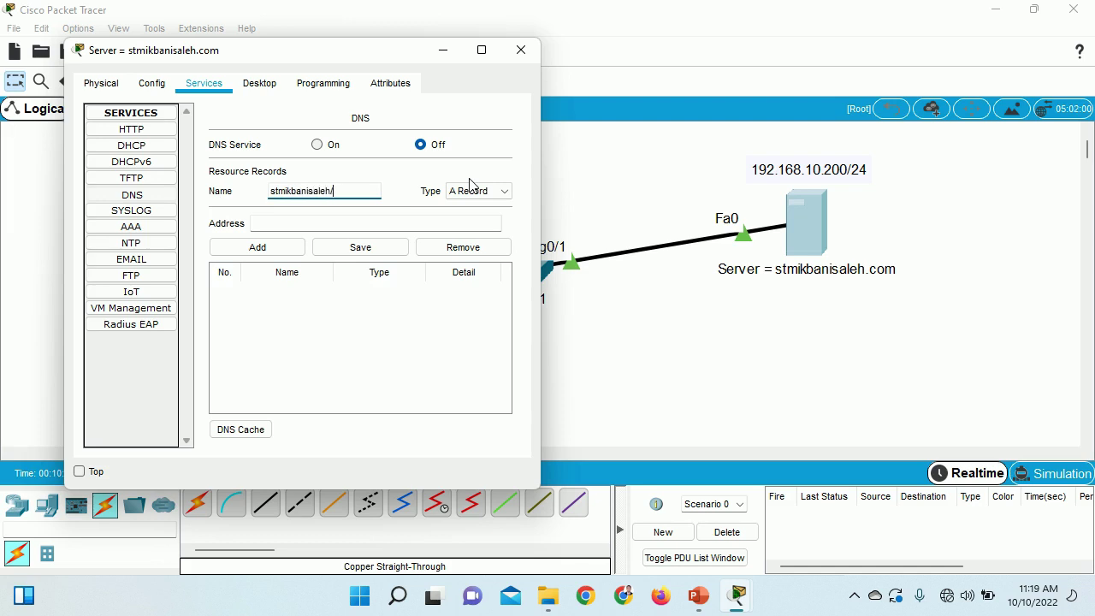
pyautogui.write('.com')
pyautogui.click(319, 147)
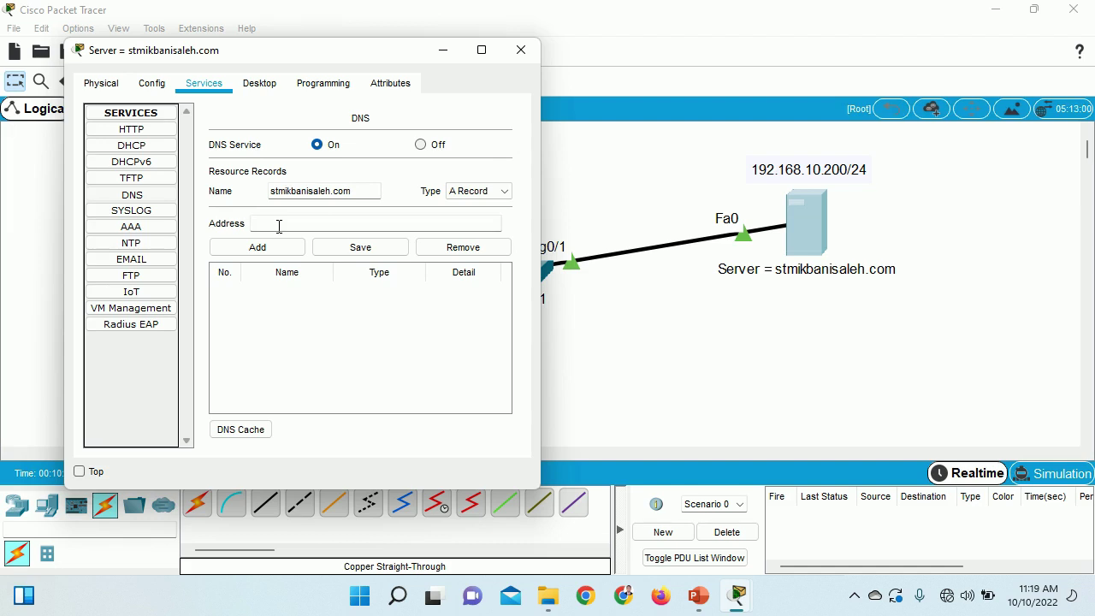
pyautogui.write('192.168.10.200')
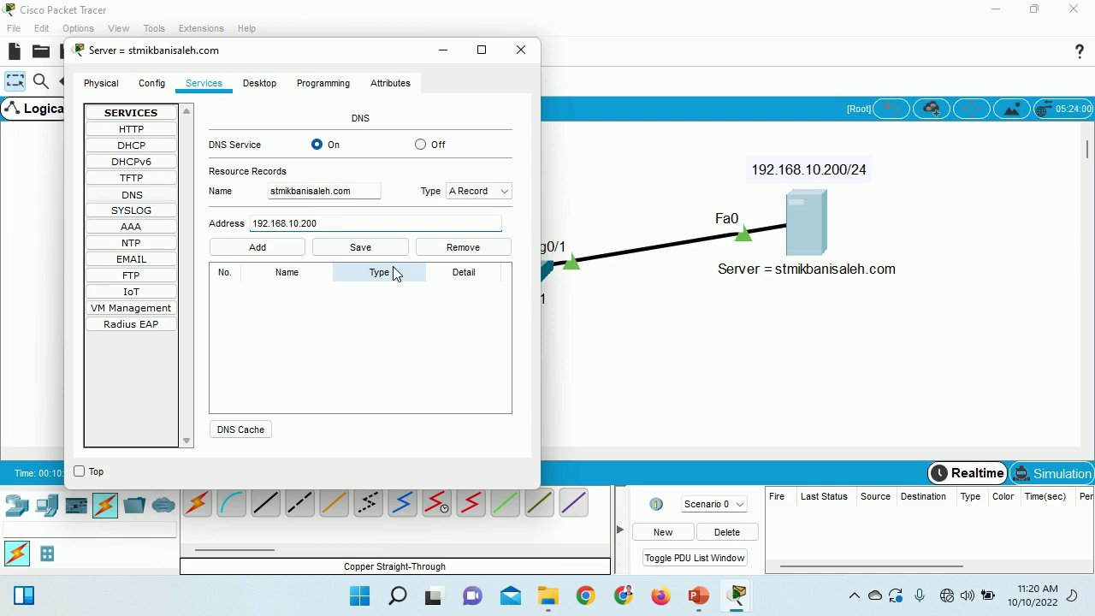
pyautogui.click(257, 248)
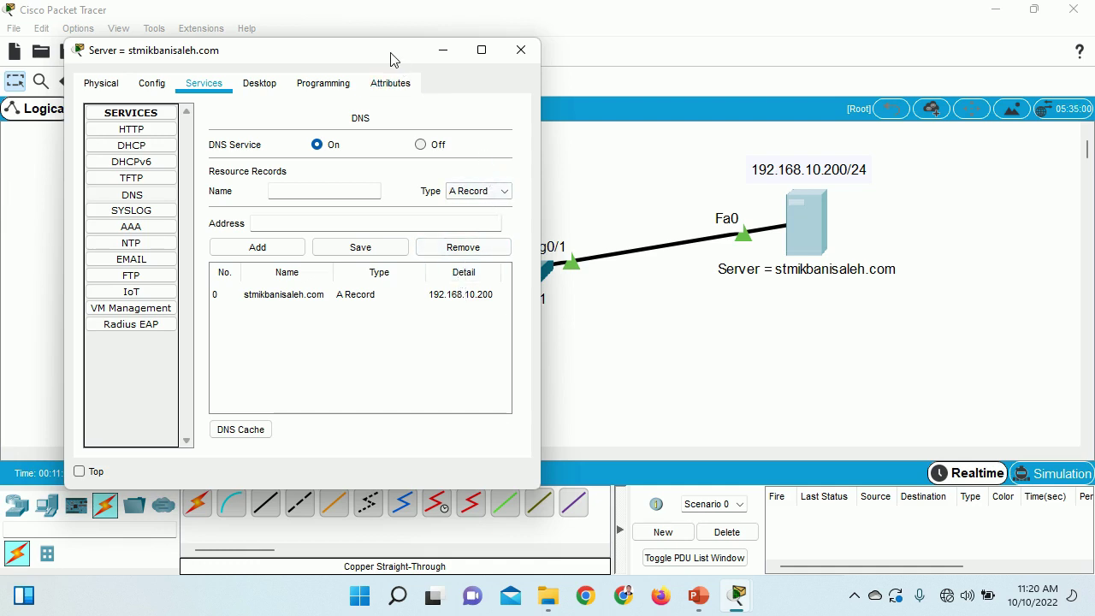
# Arrange the server's configuration window and PC1's IP configuration side by side.
pyautogui.moveTo(383, 53); pyautogui.dragTo(927, 12)
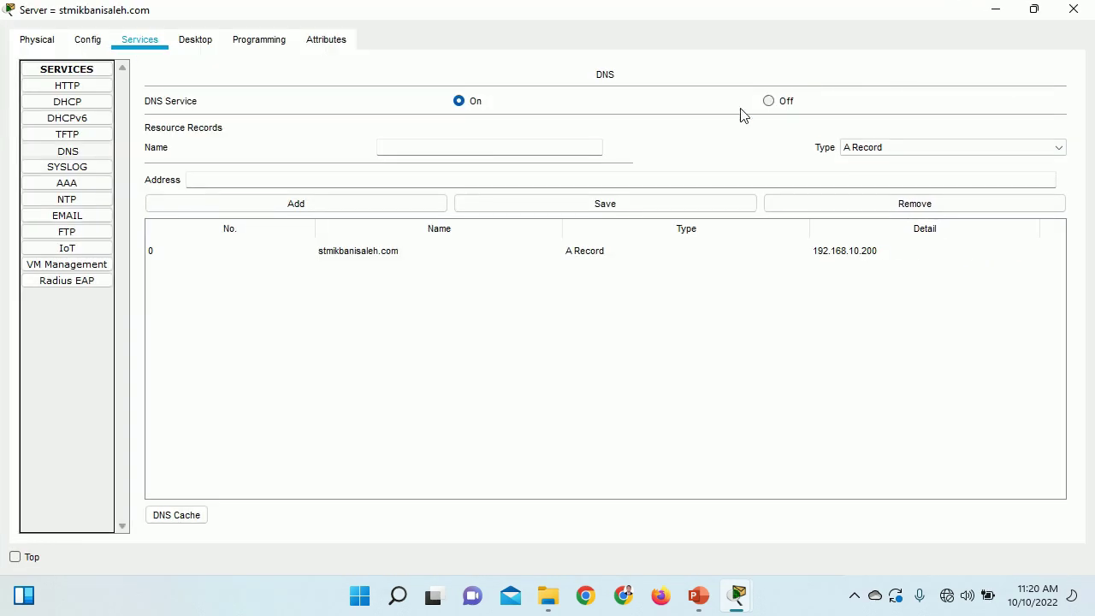
pyautogui.click(1033, 9)
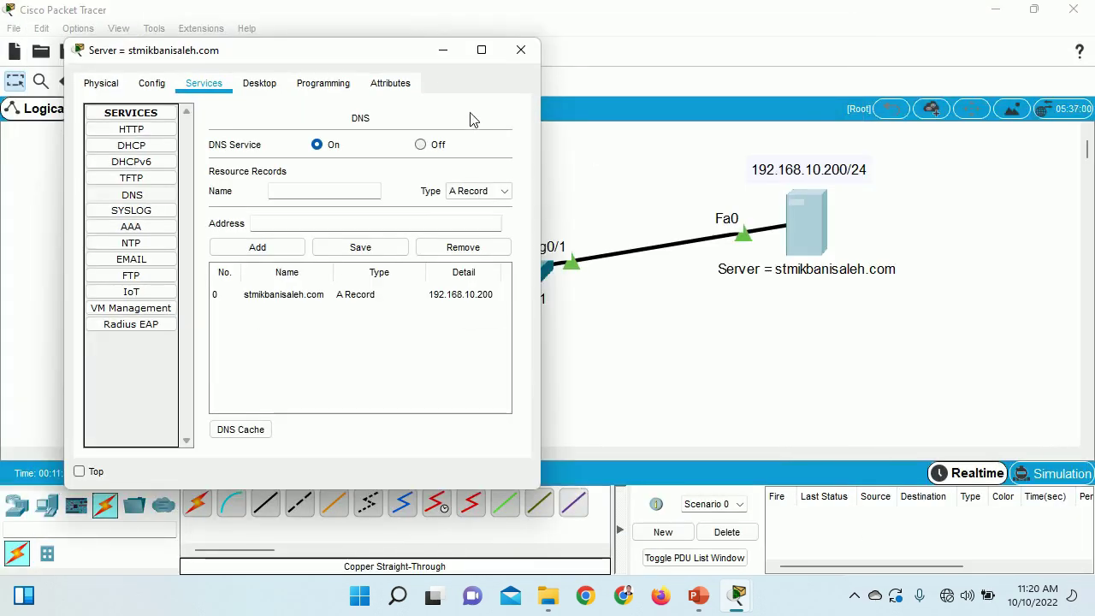
pyautogui.moveTo(301, 55); pyautogui.dragTo(824, 47)
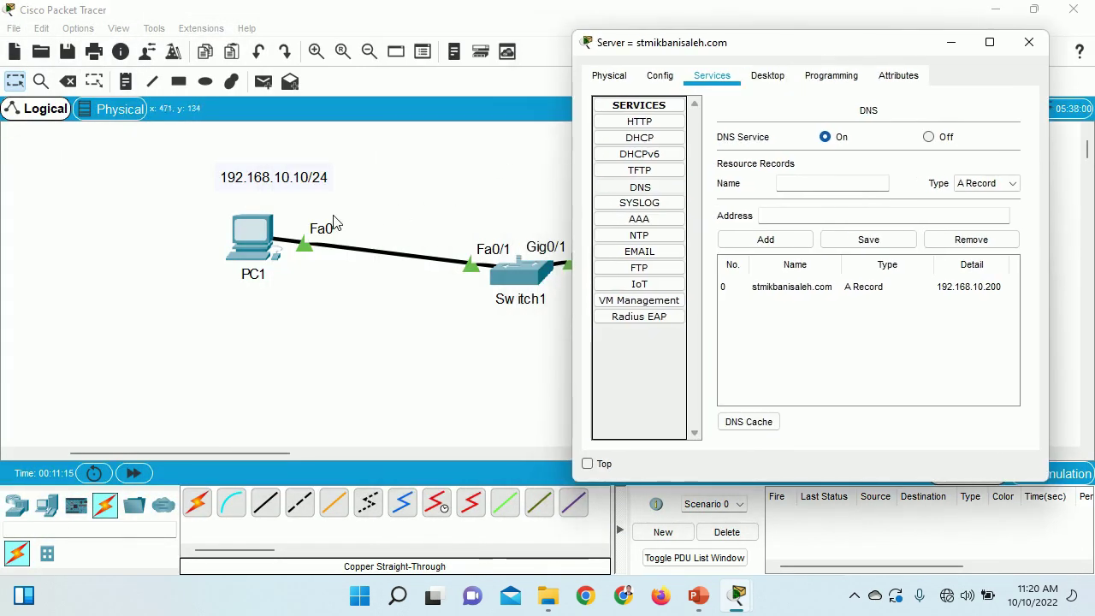
pyautogui.click(250, 243)
pyautogui.click(384, 142)
pyautogui.moveTo(537, 69); pyautogui.dragTo(297, 58)
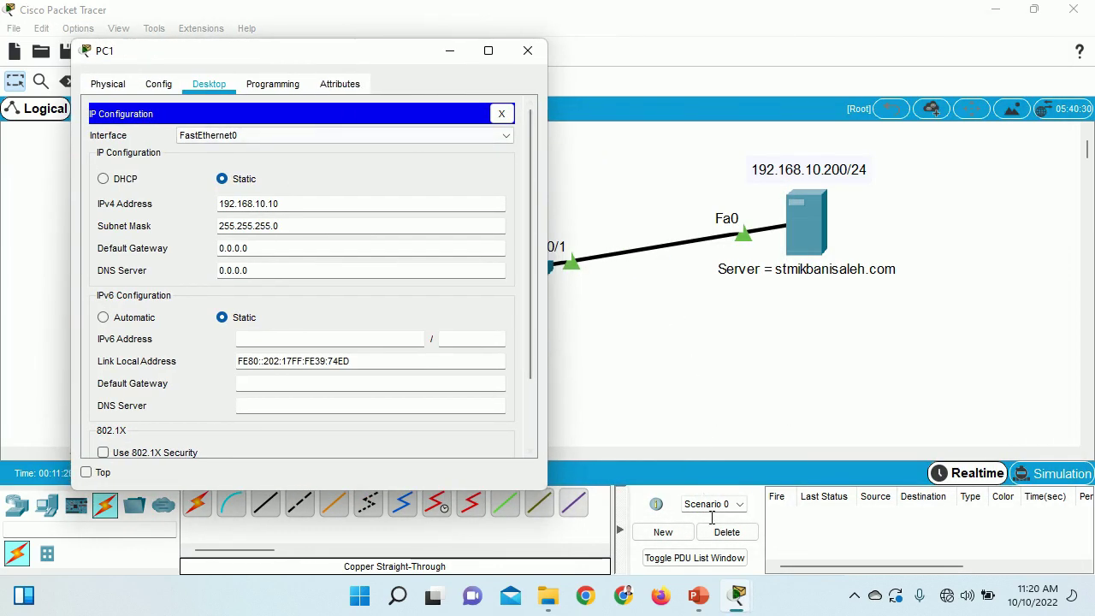
pyautogui.click(736, 595)
pyautogui.click(785, 479)
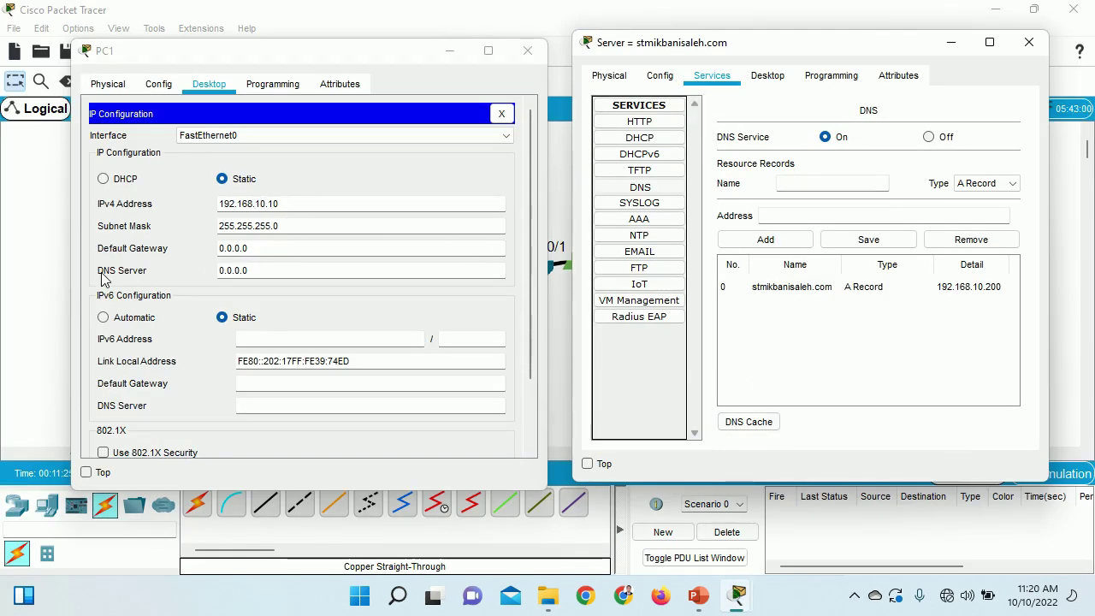
# Set PC1's IPv4 DNS server to 192.168.10.200.
pyautogui.moveTo(247, 269); pyautogui.dragTo(207, 272)
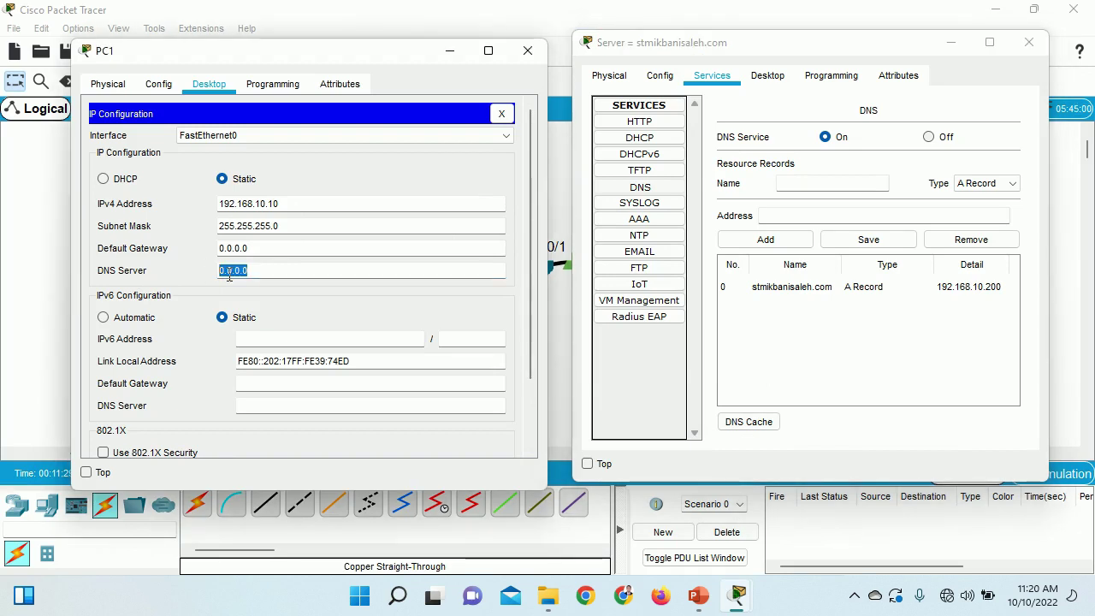
pyautogui.write('192.168.10')
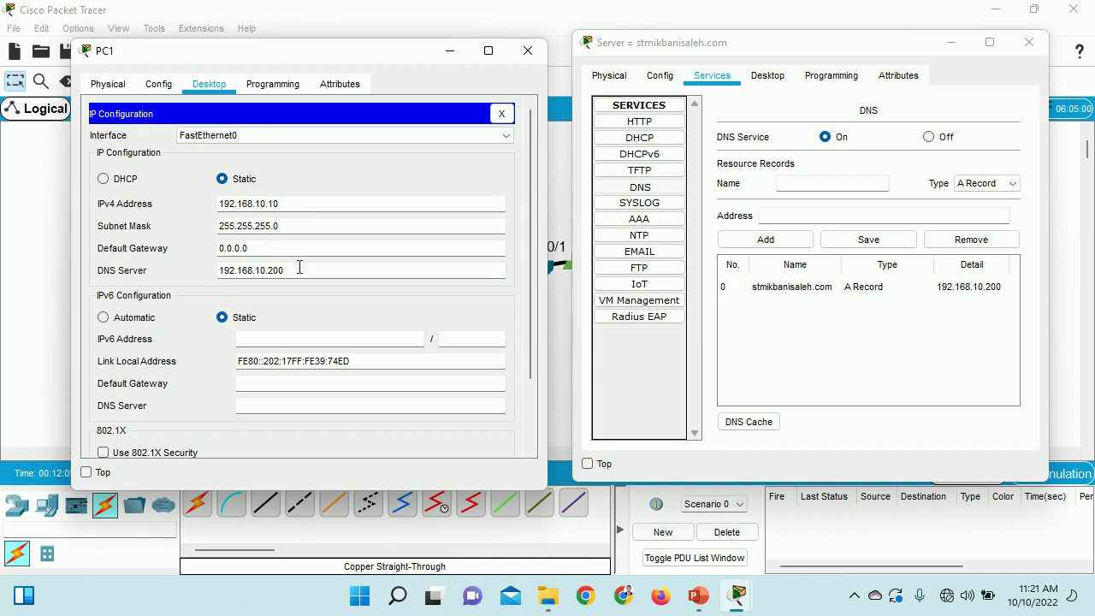
pyautogui.click(337, 266)
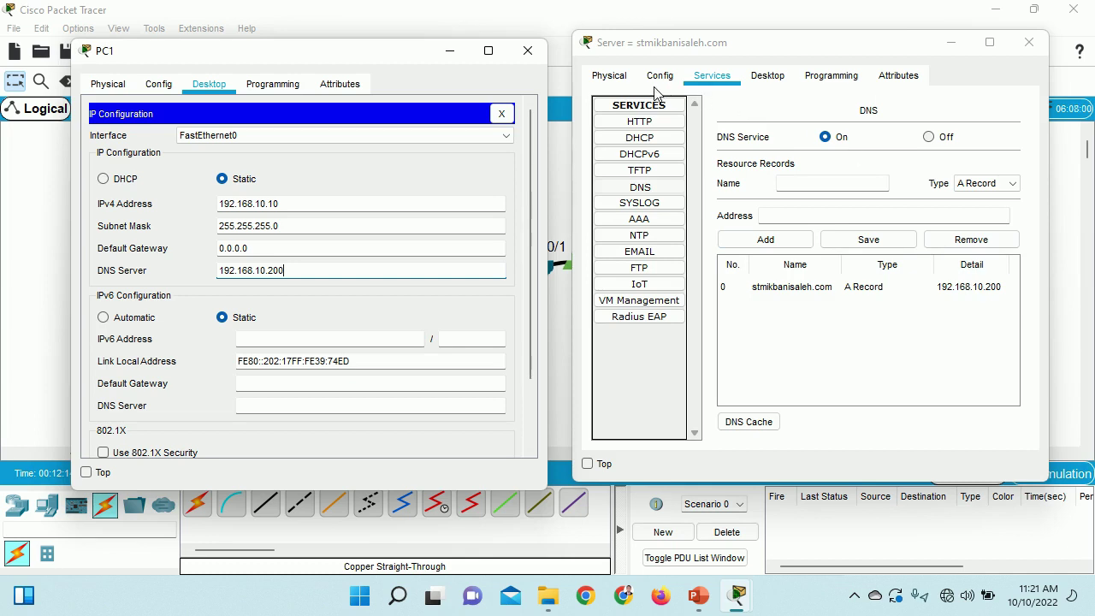
# Set the server's own IPv4 DNS server to 192.168.10.200 in its IP configuration.
pyautogui.click(767, 75)
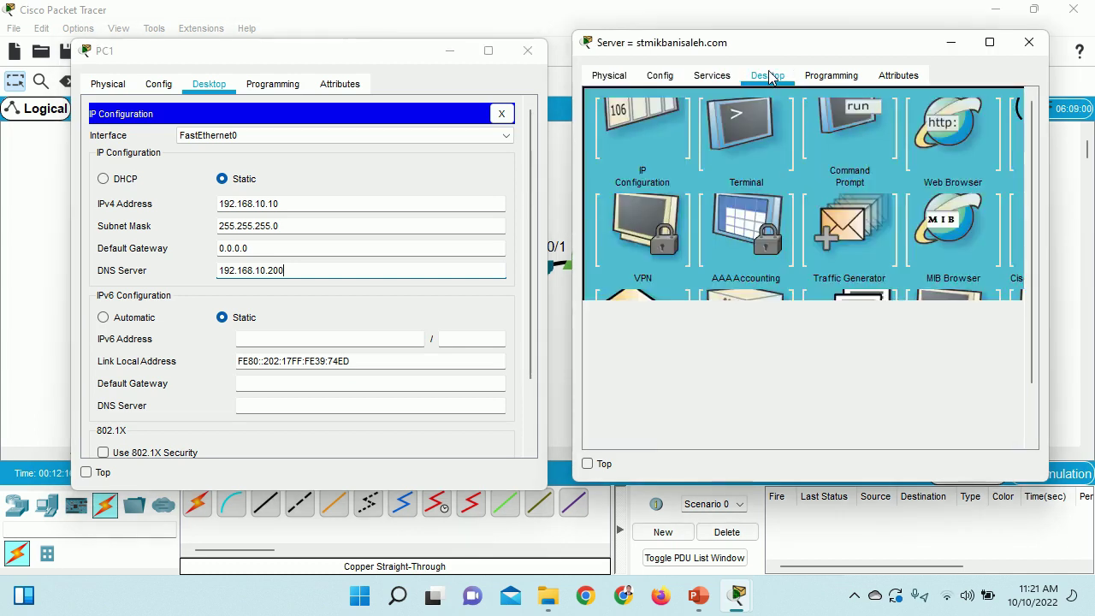
pyautogui.click(629, 130)
pyautogui.moveTo(721, 174); pyautogui.dragTo(792, 178)
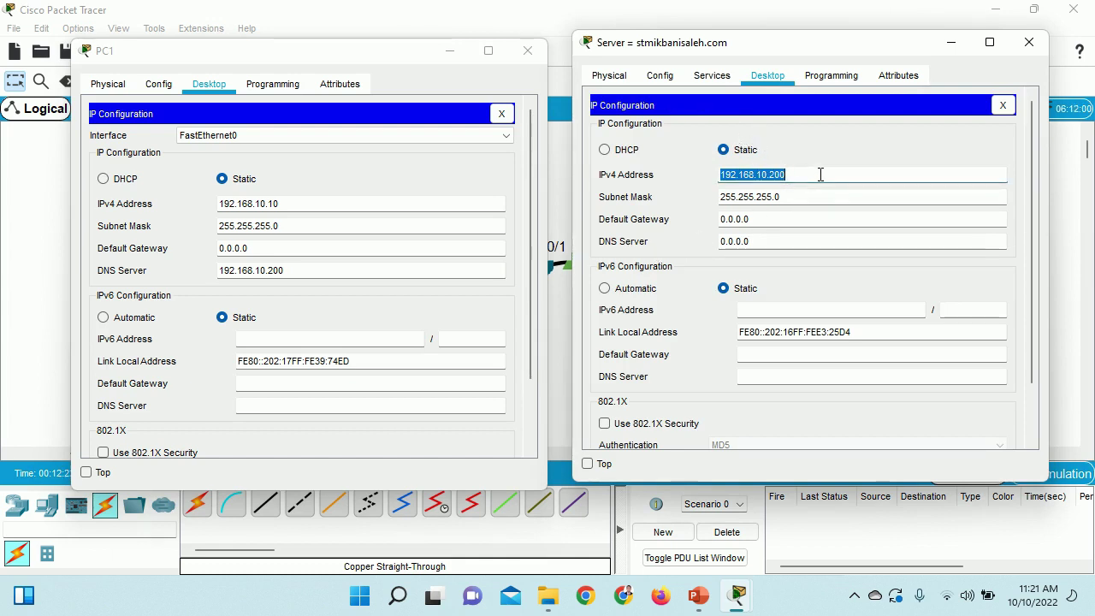
pyautogui.doubleClick(768, 236)
pyautogui.write('192.168')
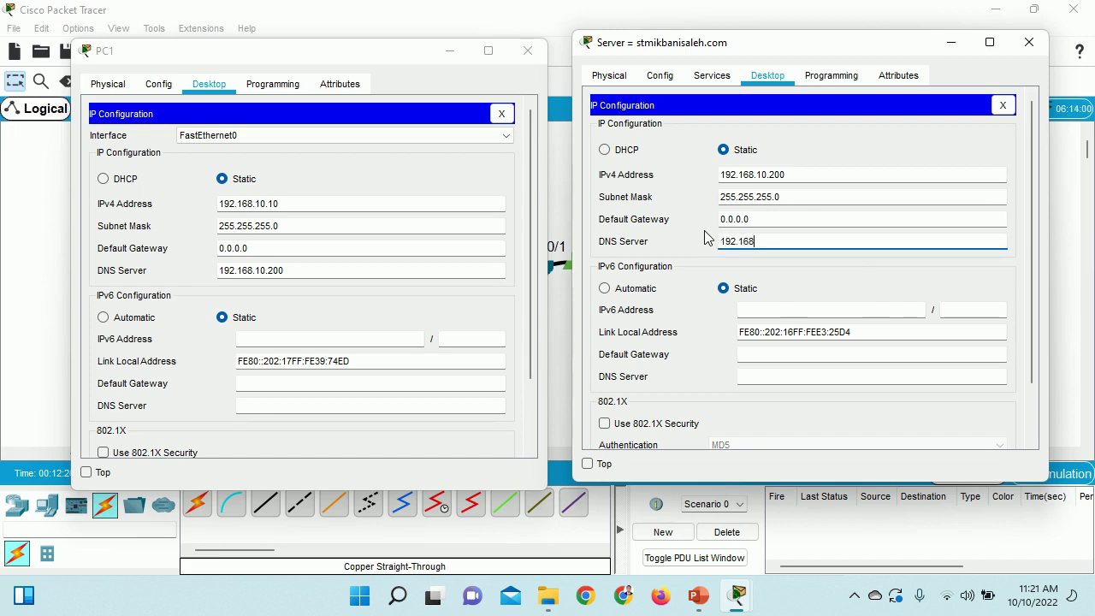
pyautogui.write('.10.200')
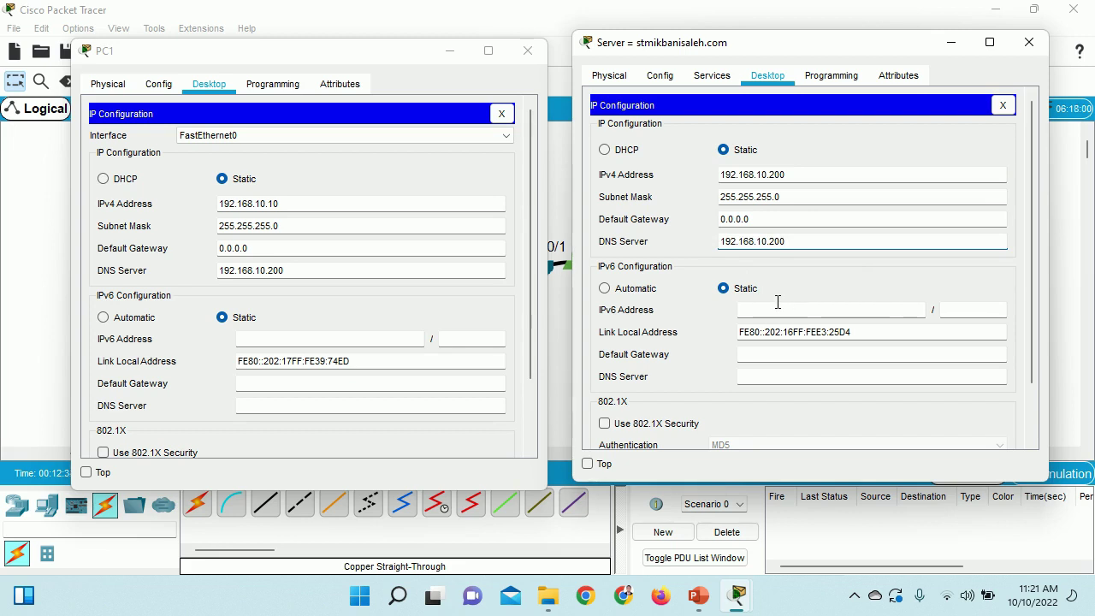
pyautogui.moveTo(721, 242); pyautogui.dragTo(807, 257)
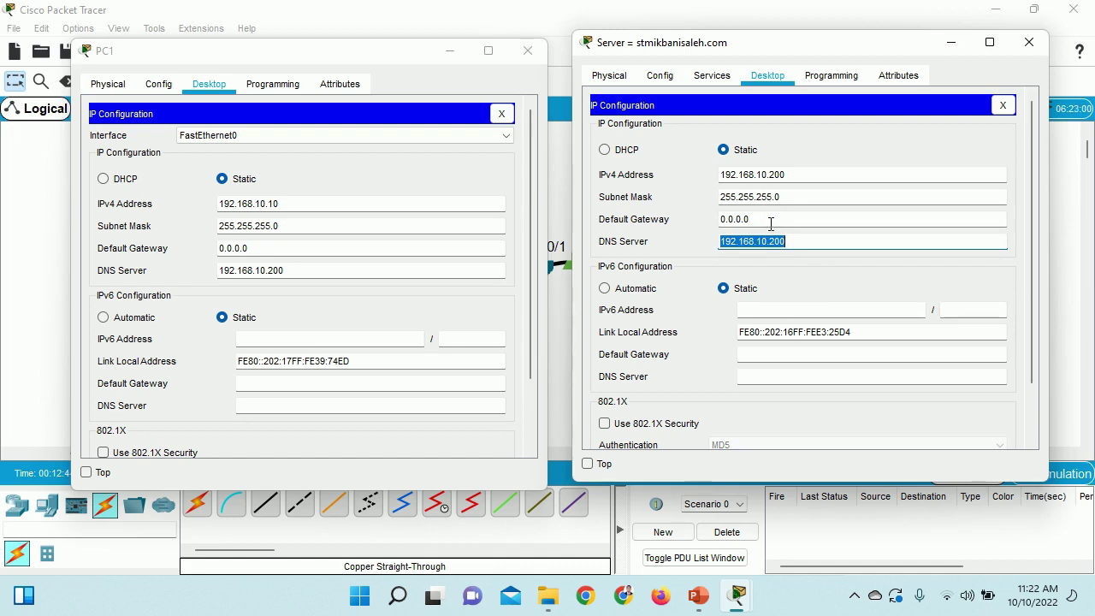
pyautogui.click(853, 603)
pyautogui.click(886, 518)
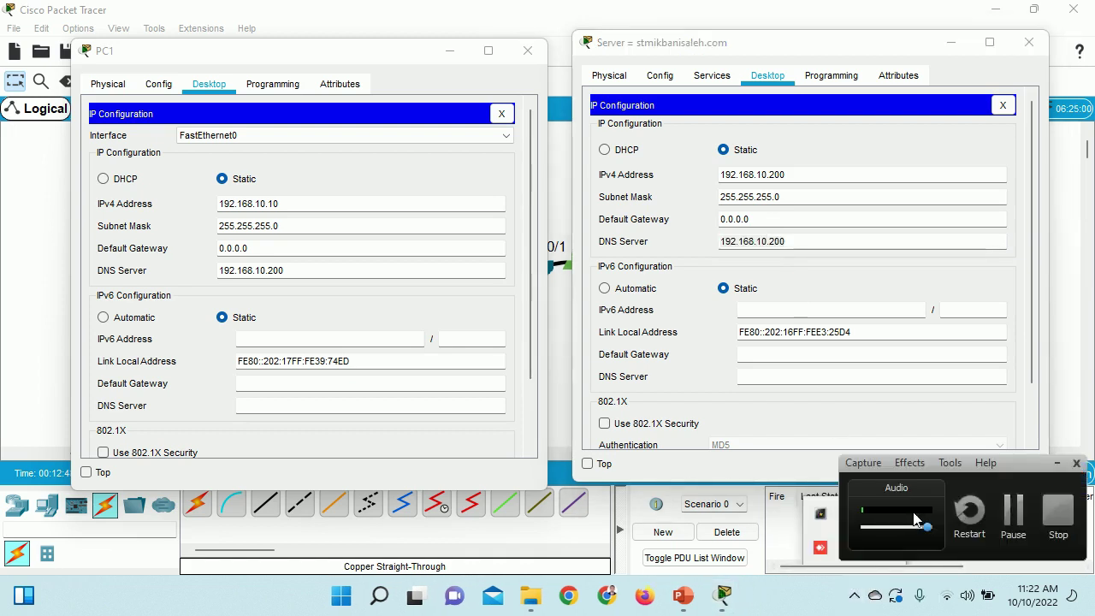
pyautogui.click(1011, 514)
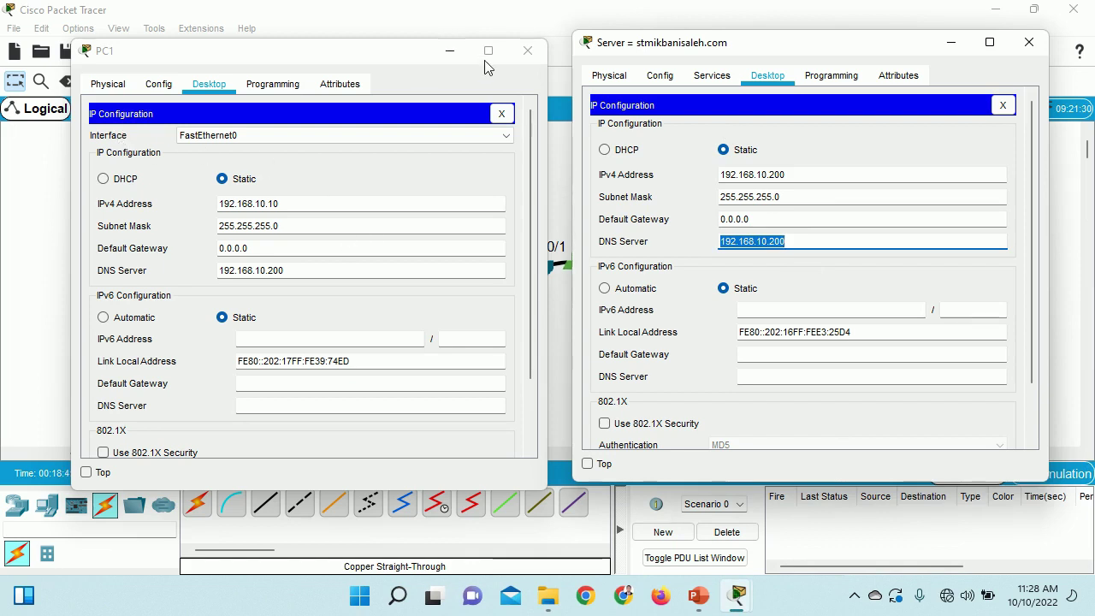
# Close both devices' configuration windows and ping 192.168.10.200 from PC1's command prompt.
pyautogui.click(1029, 42)
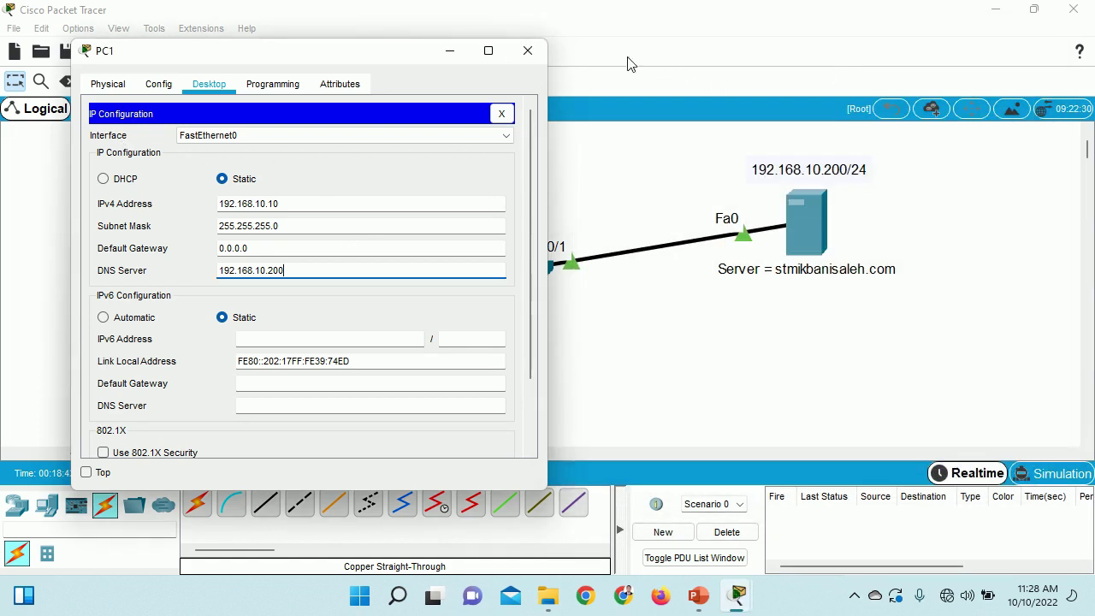
pyautogui.click(528, 51)
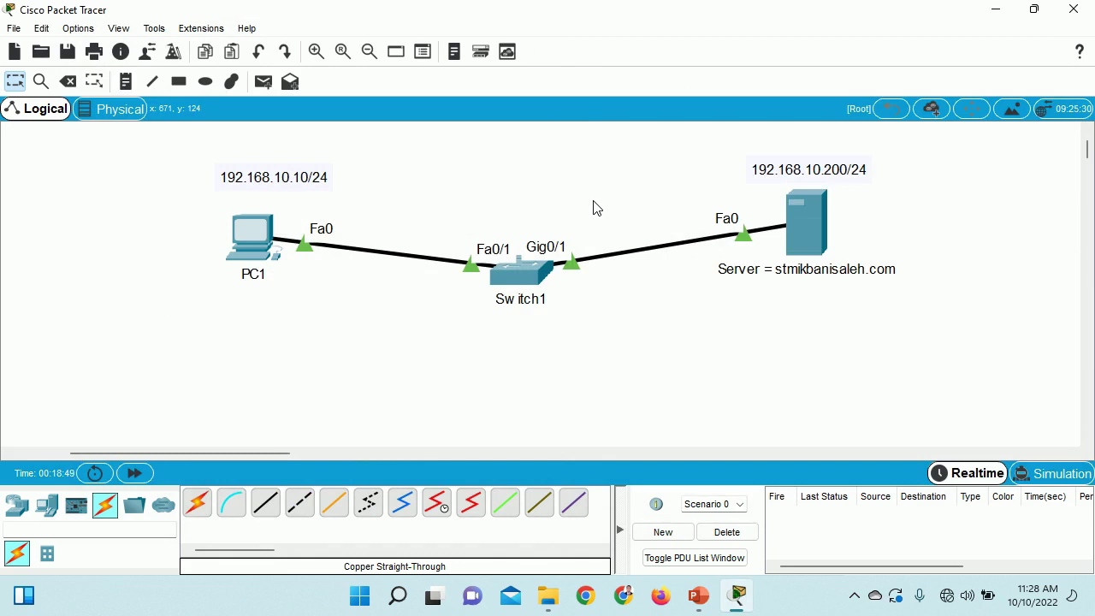
pyautogui.click(250, 241)
pyautogui.moveTo(528, 72); pyautogui.dragTo(239, 309)
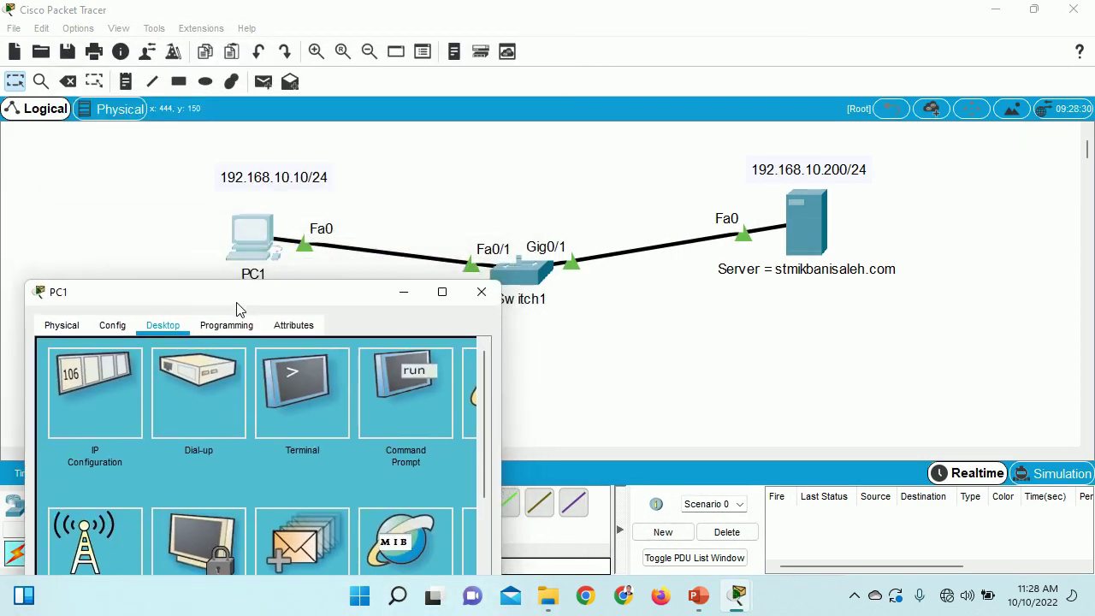
pyautogui.click(290, 422)
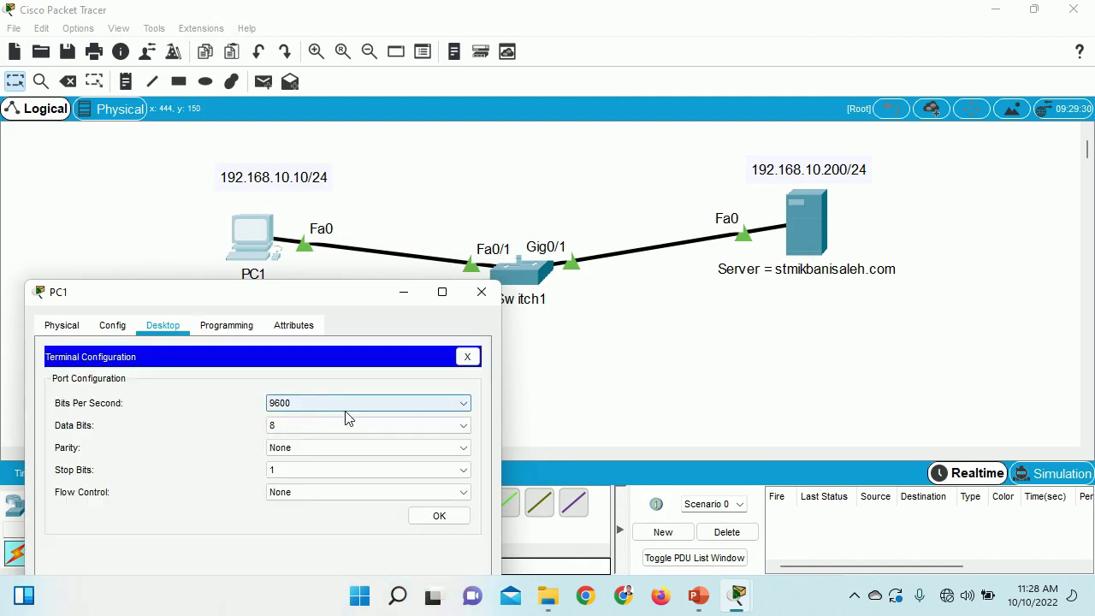
pyautogui.click(466, 356)
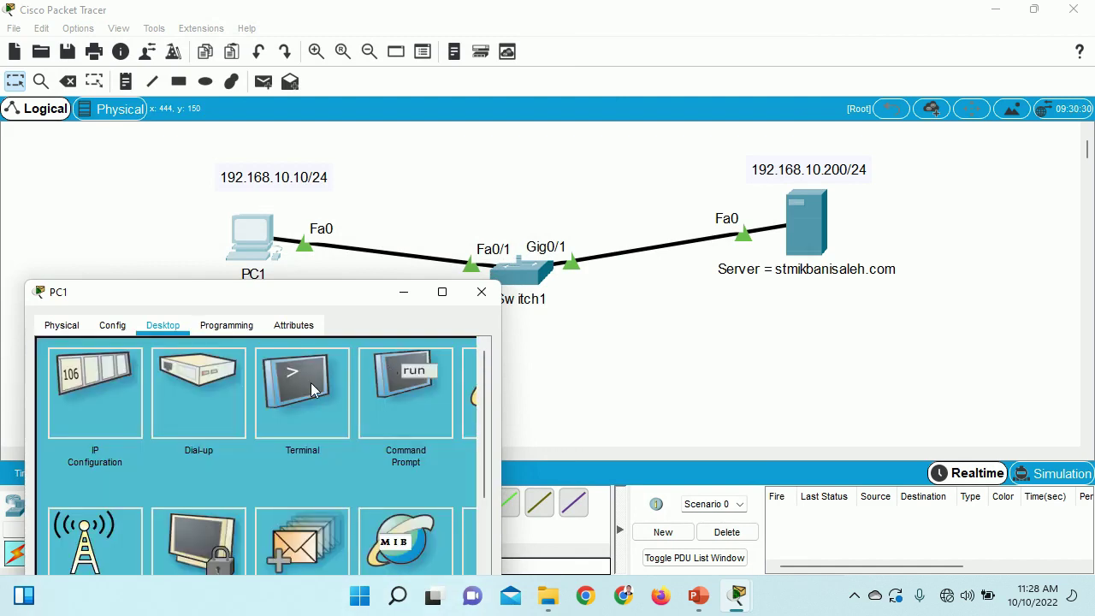
pyautogui.click(418, 408)
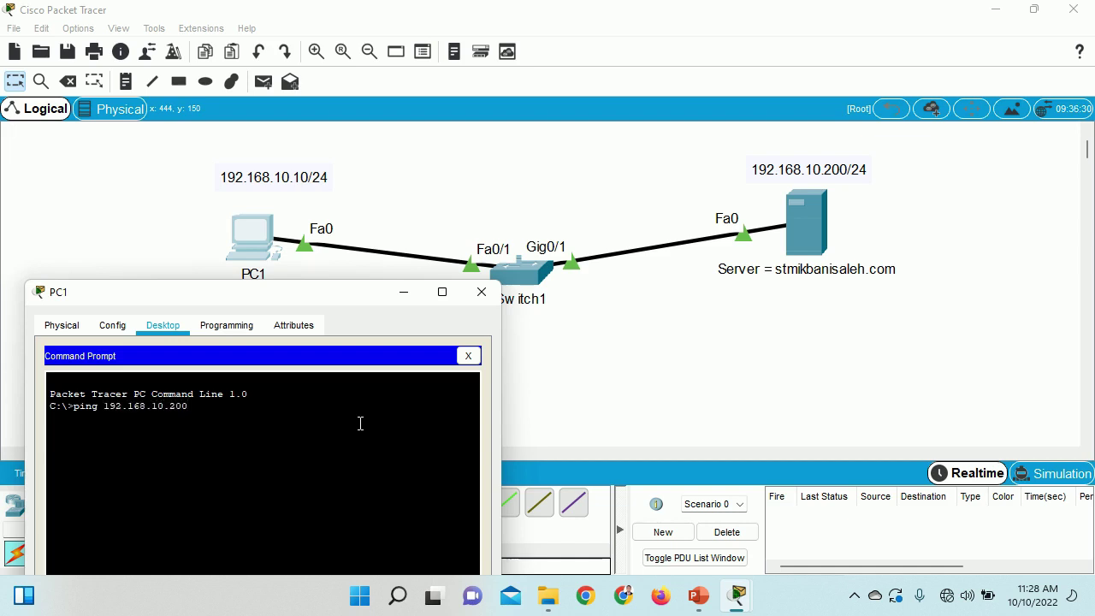
pyautogui.press('Return')
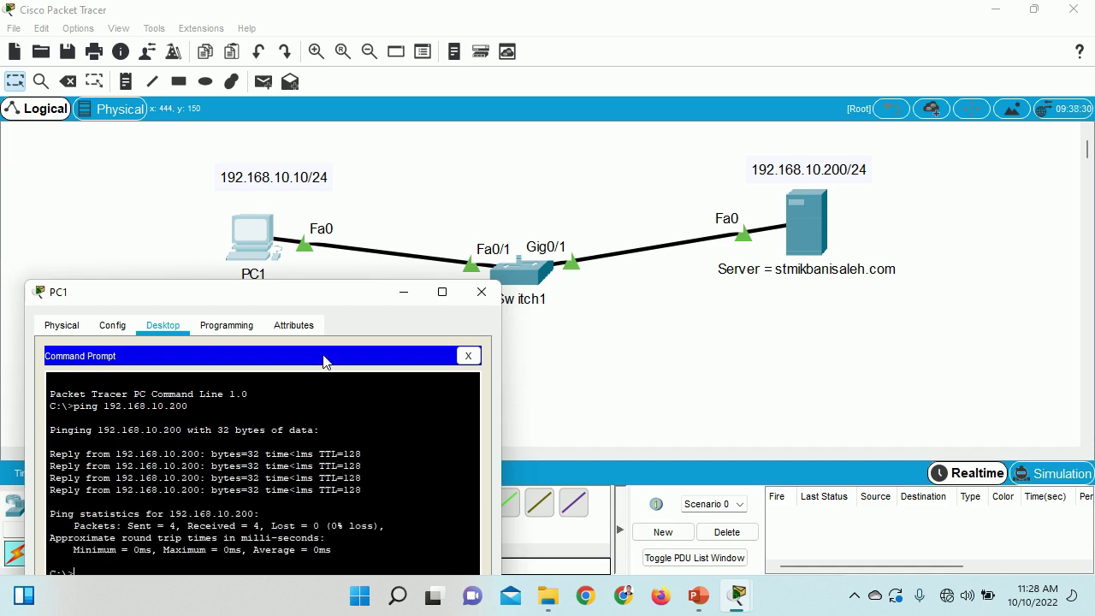
# Shift the whole topology with its address labels to the right in the workspace, and bring PC1's command prompt back into view.
pyautogui.moveTo(284, 298); pyautogui.dragTo(275, 341)
pyautogui.moveTo(175, 162); pyautogui.dragTo(820, 328)
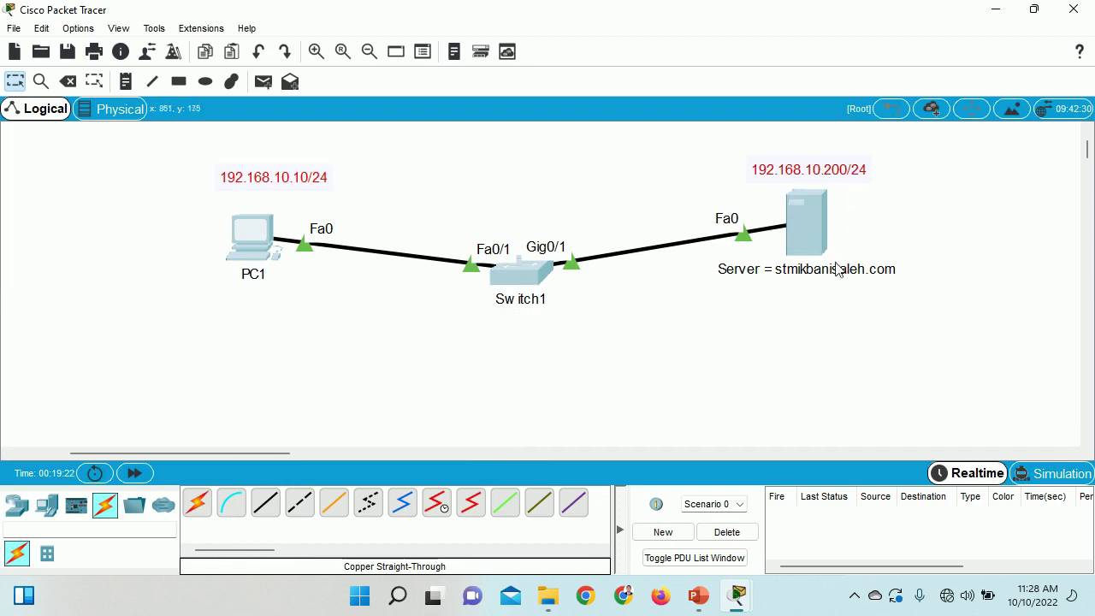
pyautogui.moveTo(818, 240); pyautogui.dragTo(990, 276)
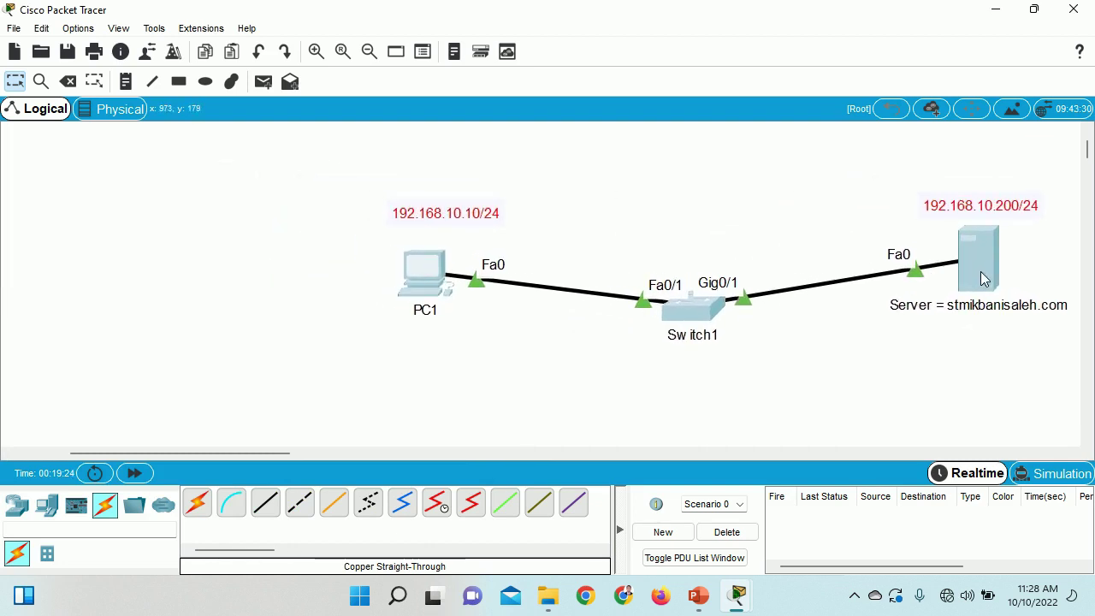
pyautogui.hotkey('alt', 'Tab')
pyautogui.moveTo(320, 335); pyautogui.dragTo(318, 83)
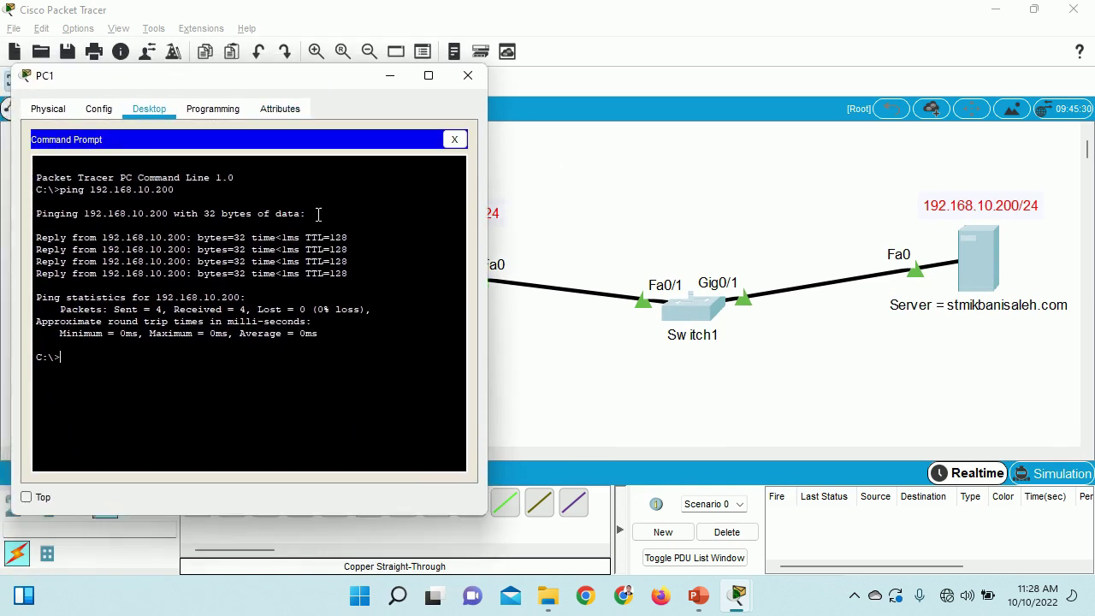
# Move PC1 together with its 192.168.10.10/24 label closer to Switch1, placing it above and to the left of the switch.
pyautogui.click(548, 169)
pyautogui.moveTo(386, 258); pyautogui.dragTo(473, 333)
pyautogui.moveTo(432, 276); pyautogui.dragTo(497, 284)
pyautogui.click(432, 357)
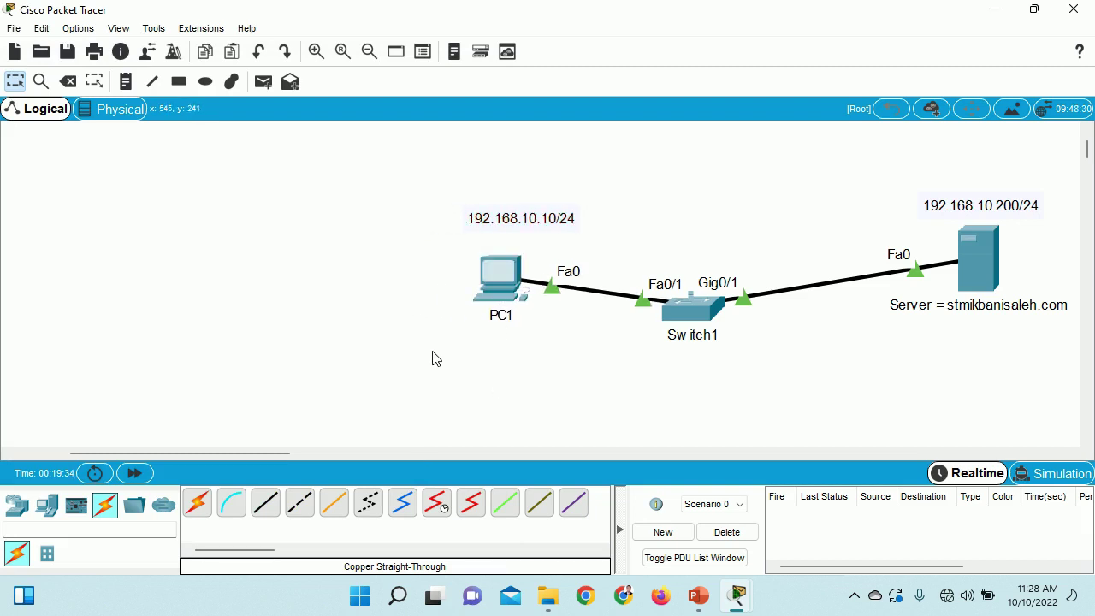
pyautogui.hotkey('alt', 'Tab')
pyautogui.hotkey('alt', 'Tab')
pyautogui.moveTo(435, 177); pyautogui.dragTo(587, 335)
pyautogui.moveTo(505, 284); pyautogui.dragTo(566, 221)
pyautogui.click(505, 330)
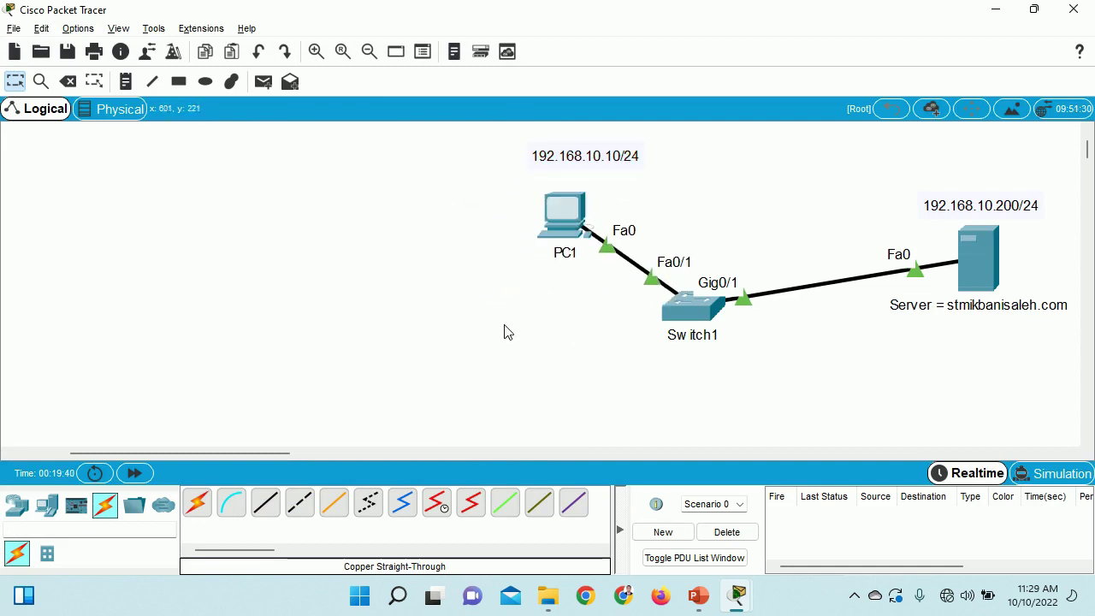
# From PC1's command prompt, ping stmikbanisaleh and stmikbanisaleh.com.
pyautogui.hotkey('alt', 'Tab')
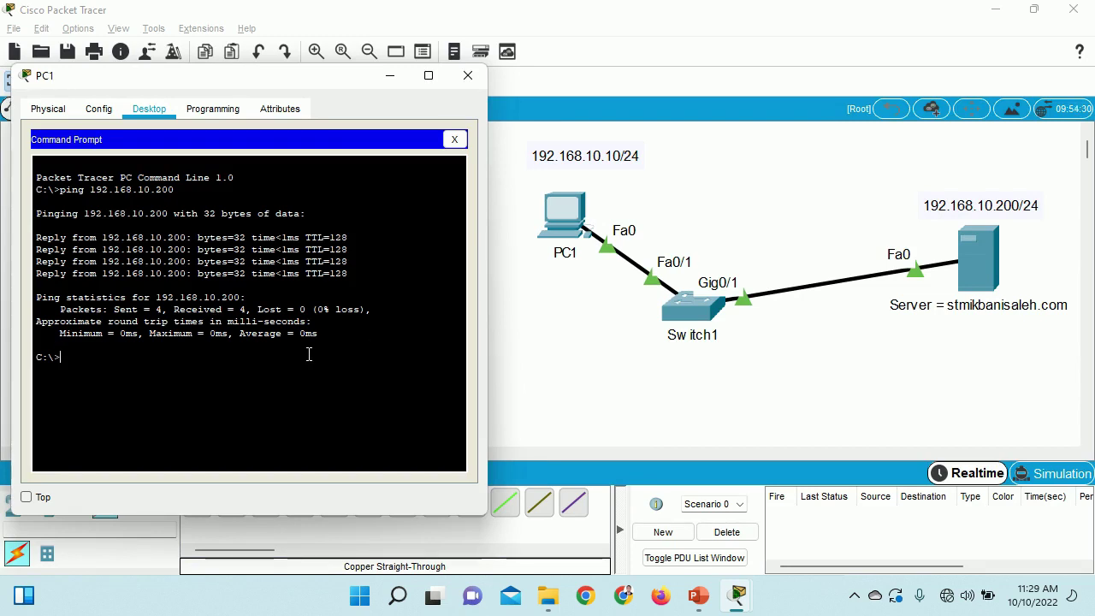
pyautogui.write('ping stmikbanisaleh')
pyautogui.press('Return')
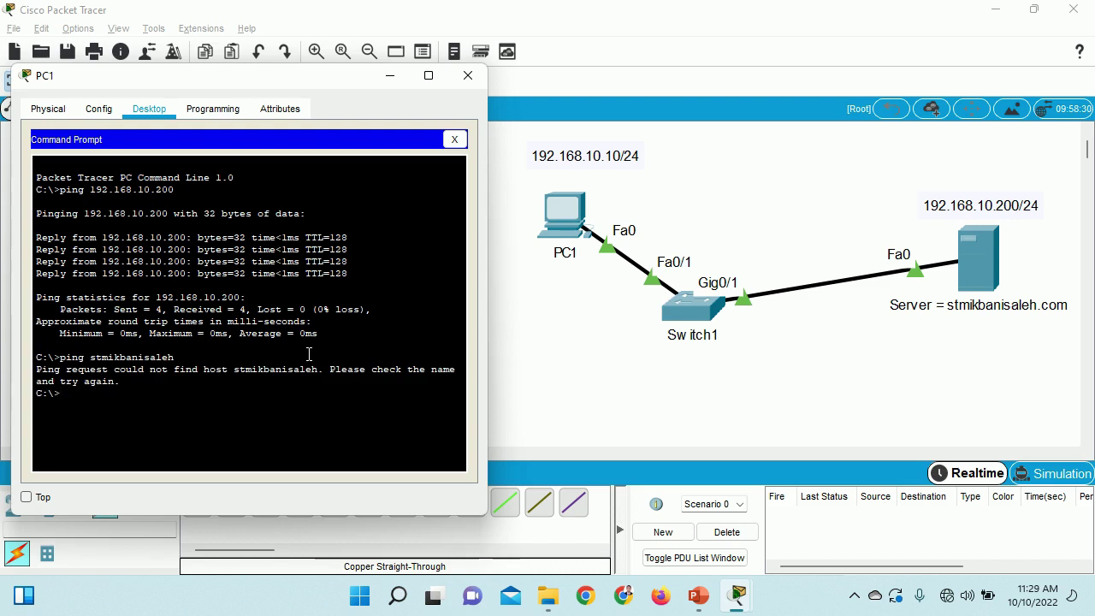
pyautogui.press('Up')
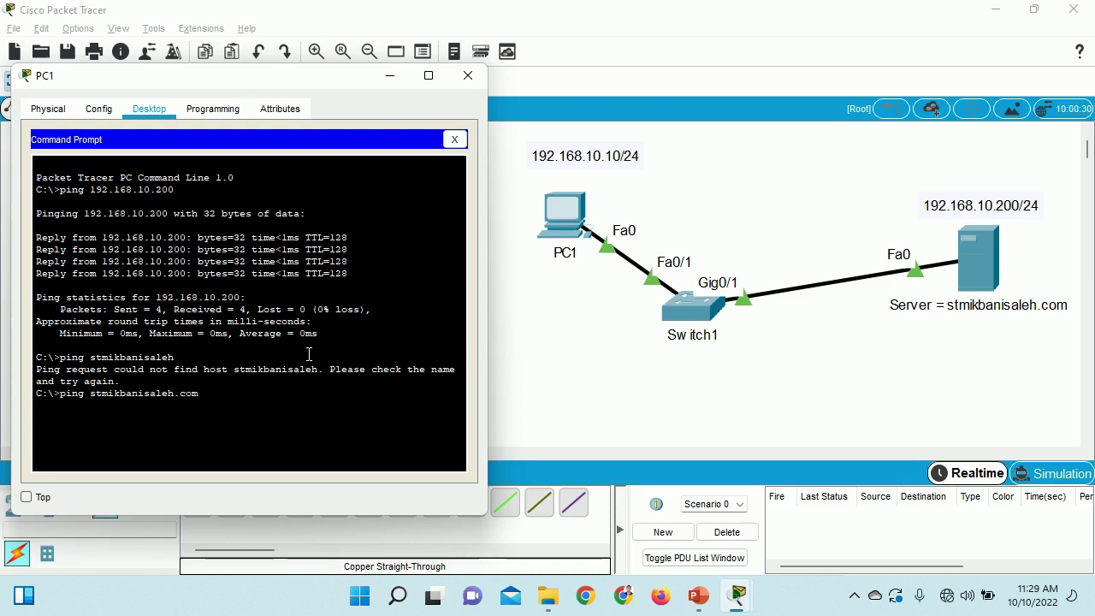
pyautogui.press('Return')
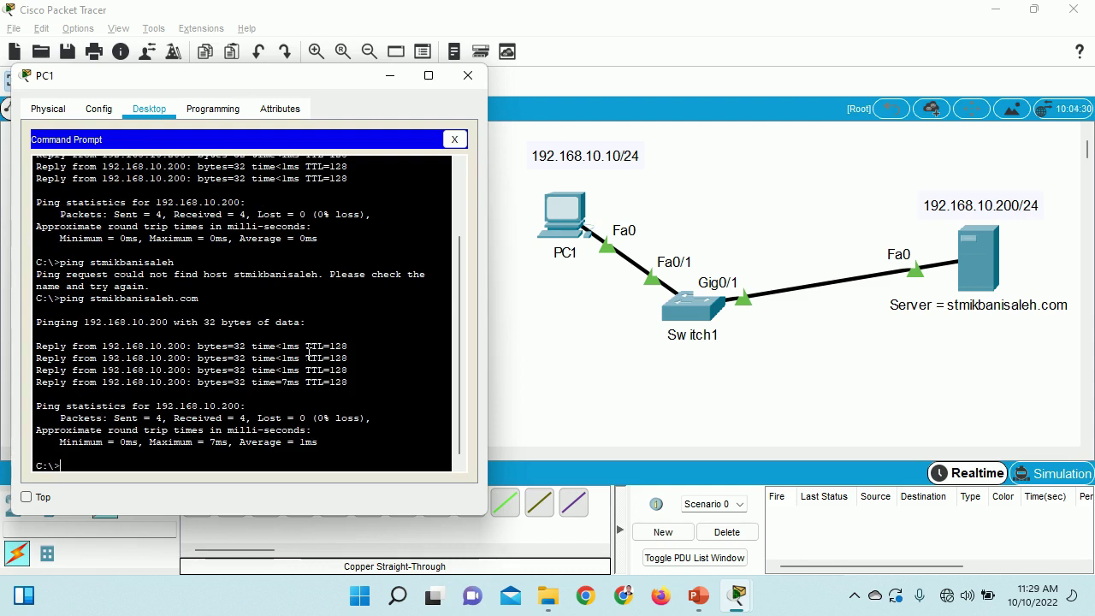
pyautogui.click(858, 598)
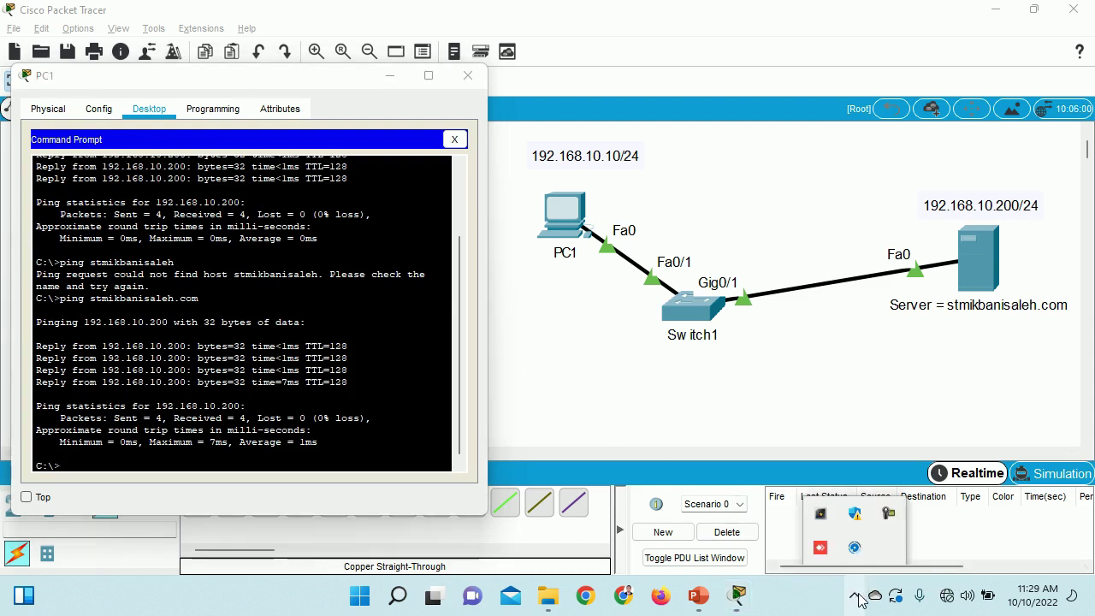
pyautogui.click(887, 515)
pyautogui.click(1005, 517)
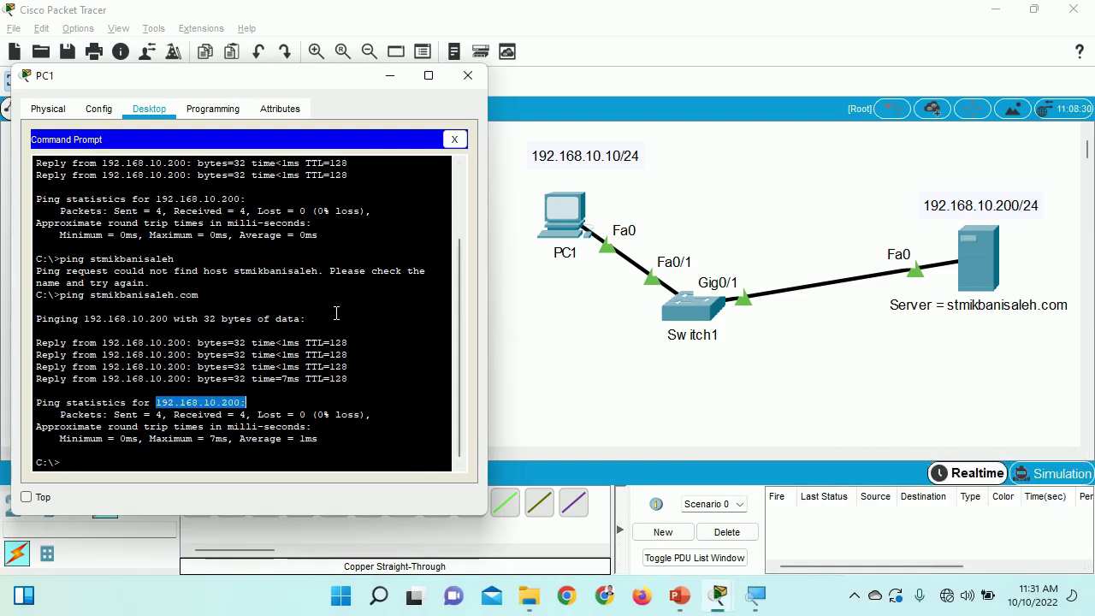
# Close PC1's command prompt and load stmikbanisaleh.com in PC1's web browser.
pyautogui.click(454, 138)
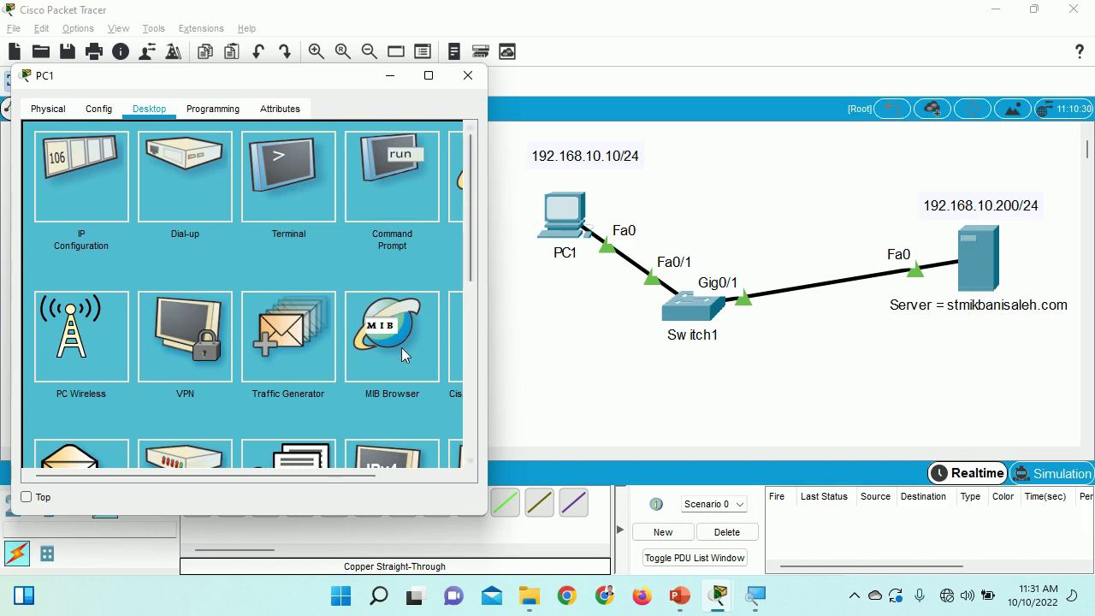
pyautogui.moveTo(299, 481); pyautogui.dragTo(379, 484)
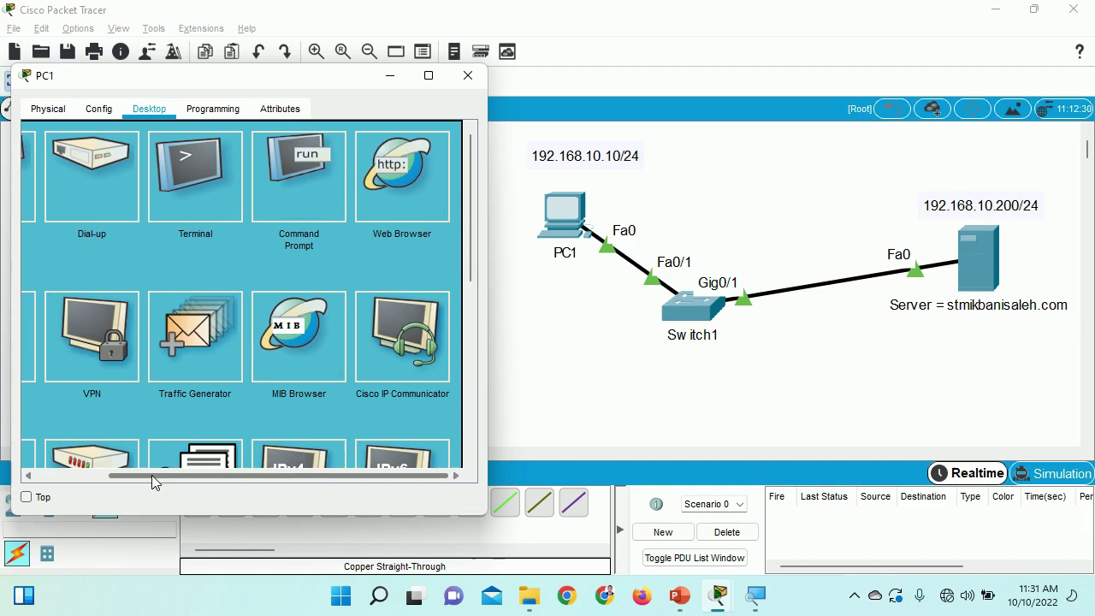
pyautogui.click(412, 161)
pyautogui.click(260, 156)
pyautogui.write('stm')
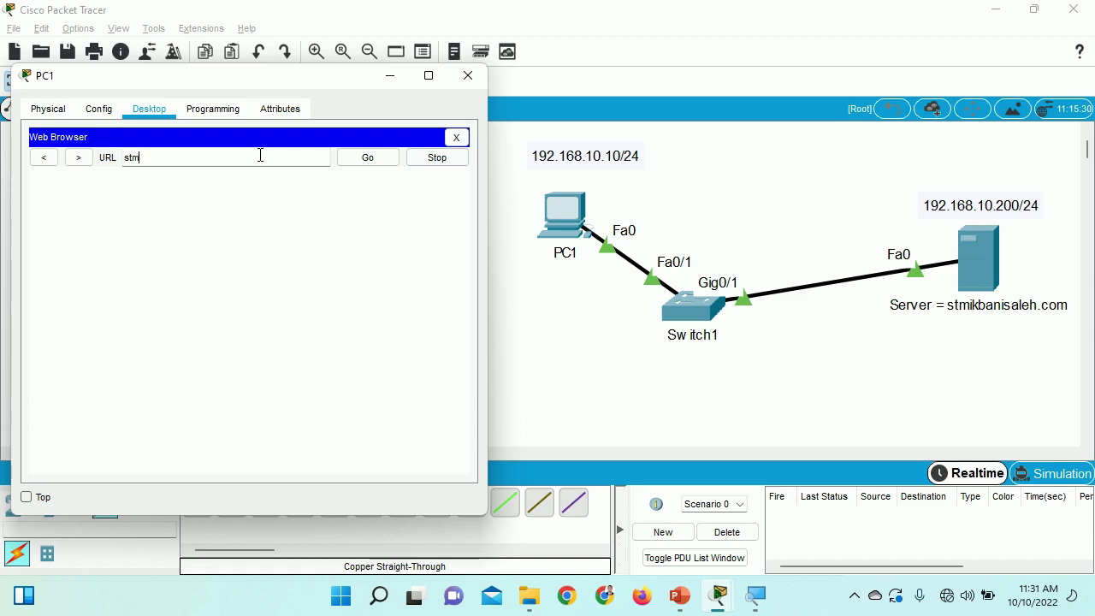
pyautogui.write('ikbanisaleh.com')
pyautogui.press('Return')
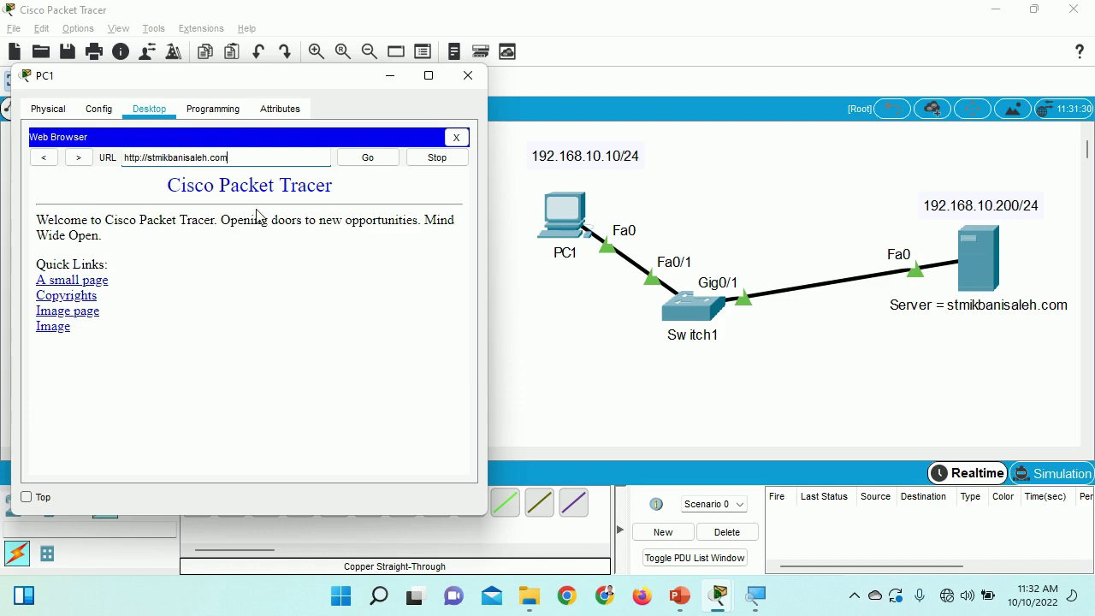
pyautogui.moveTo(166, 184); pyautogui.dragTo(184, 322)
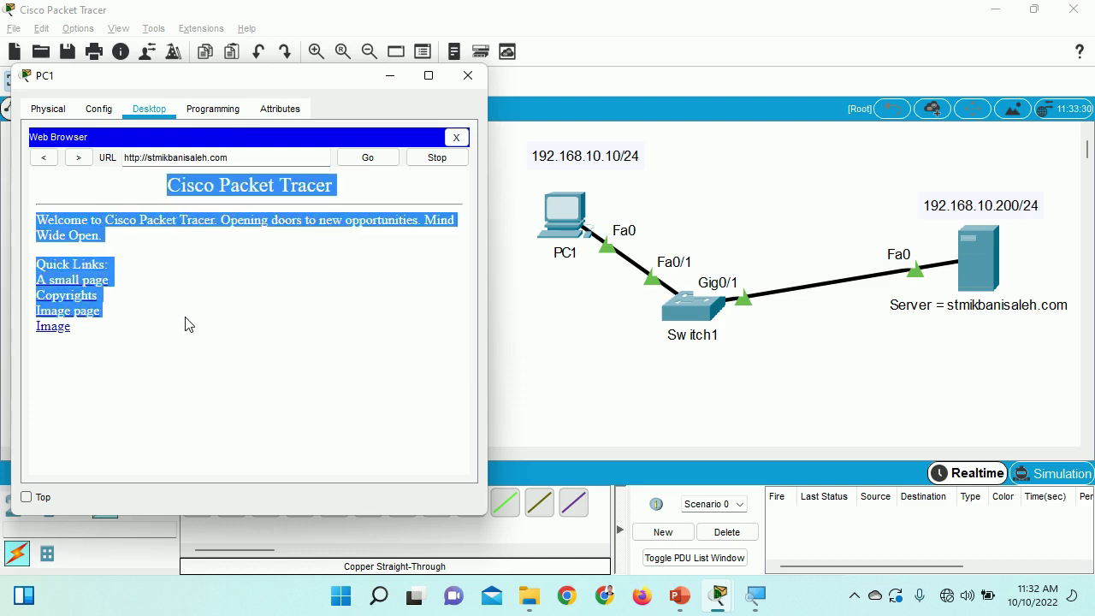
pyautogui.click(191, 323)
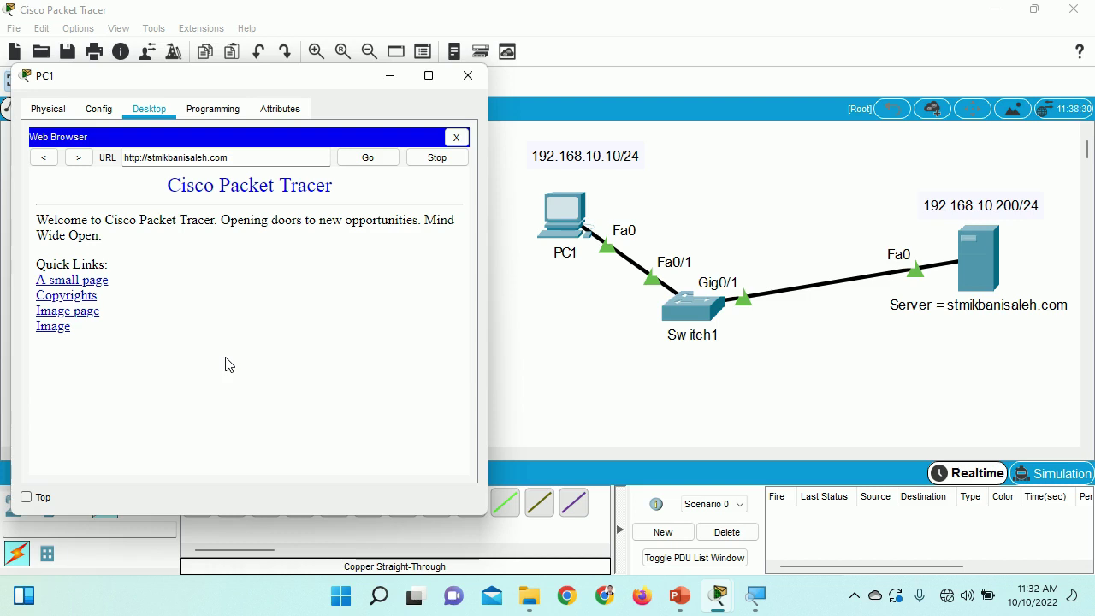
# Close PC1's web browser and reopen it with an empty URL.
pyautogui.click(456, 138)
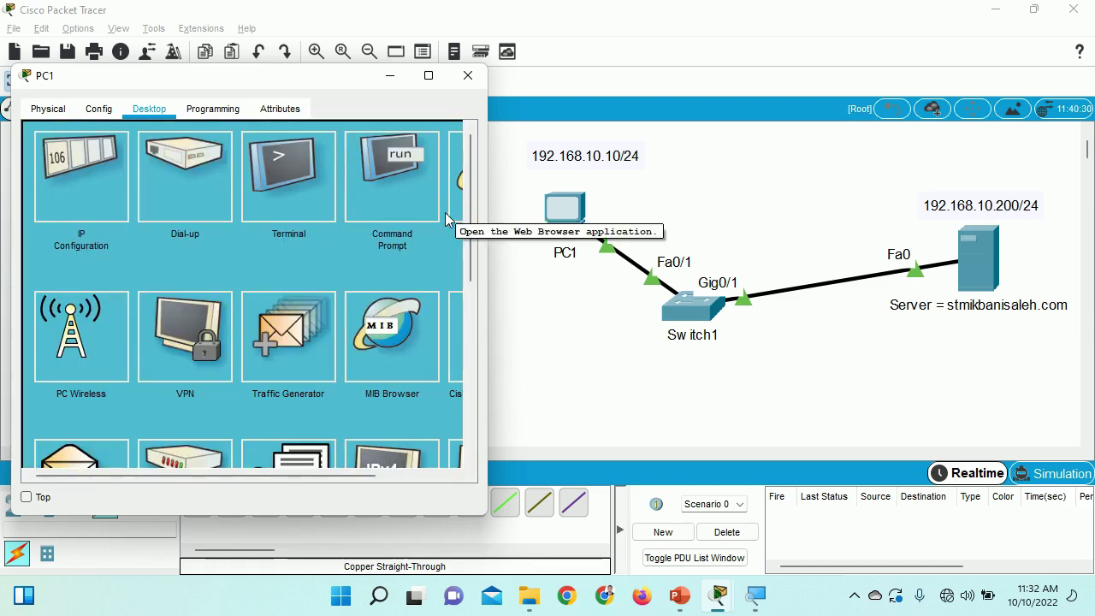
pyautogui.moveTo(323, 475); pyautogui.dragTo(397, 477)
pyautogui.click(400, 176)
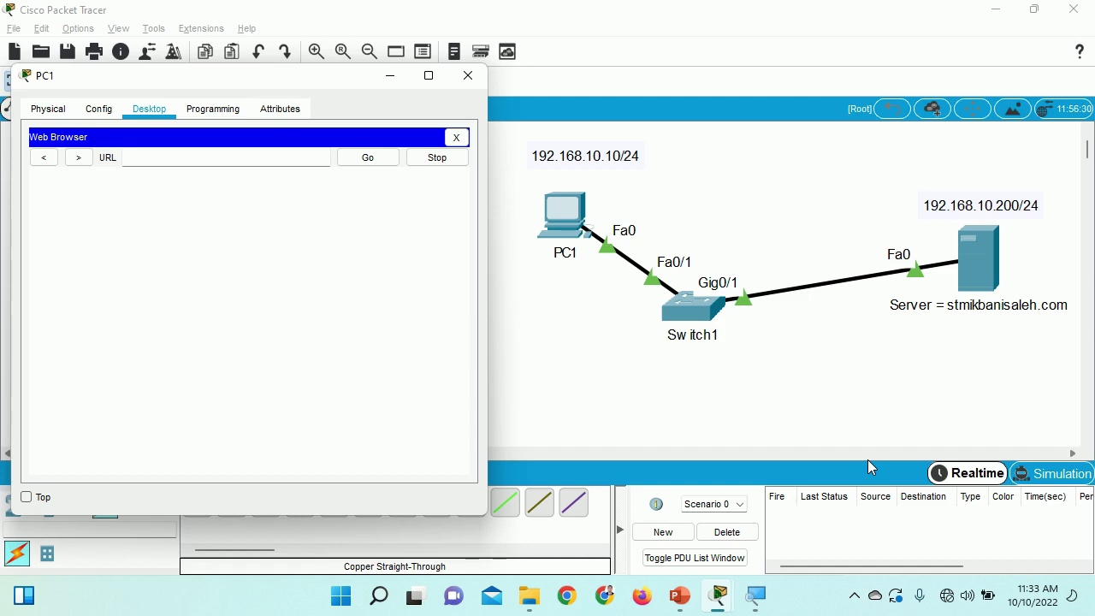
# Switch to simulation mode and undock the Simulation Panel into its own floating window.
pyautogui.click(1045, 479)
pyautogui.click(1045, 476)
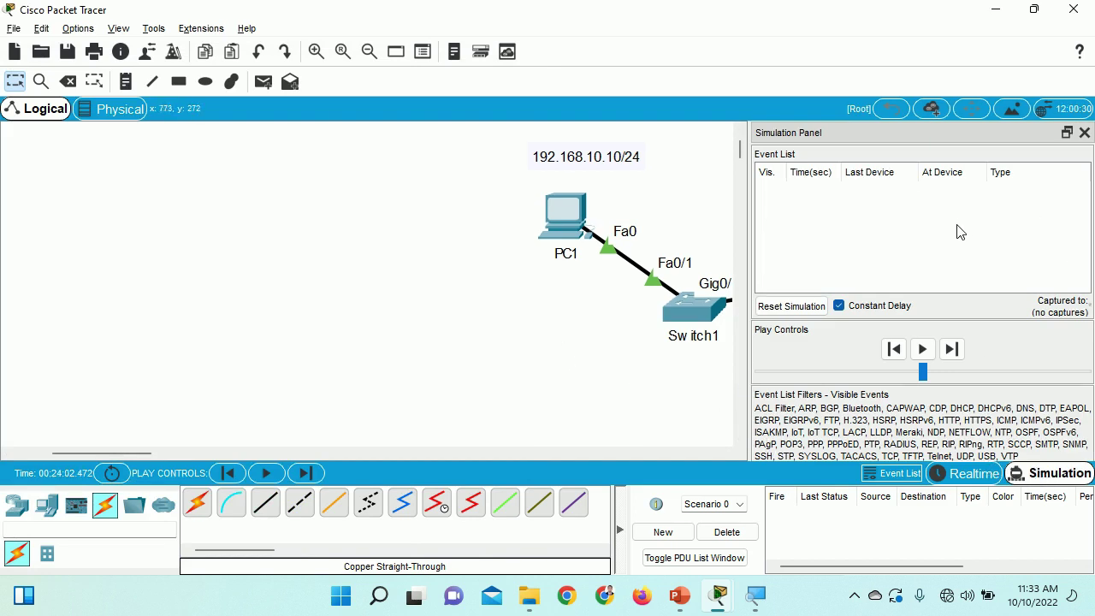
pyautogui.click(1066, 134)
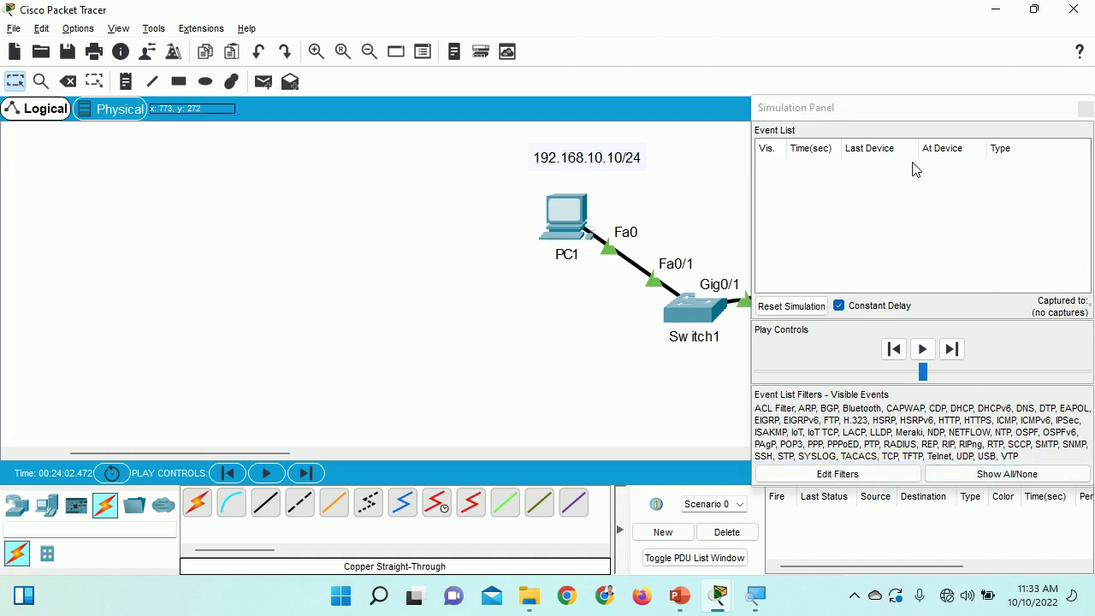
pyautogui.click(865, 134)
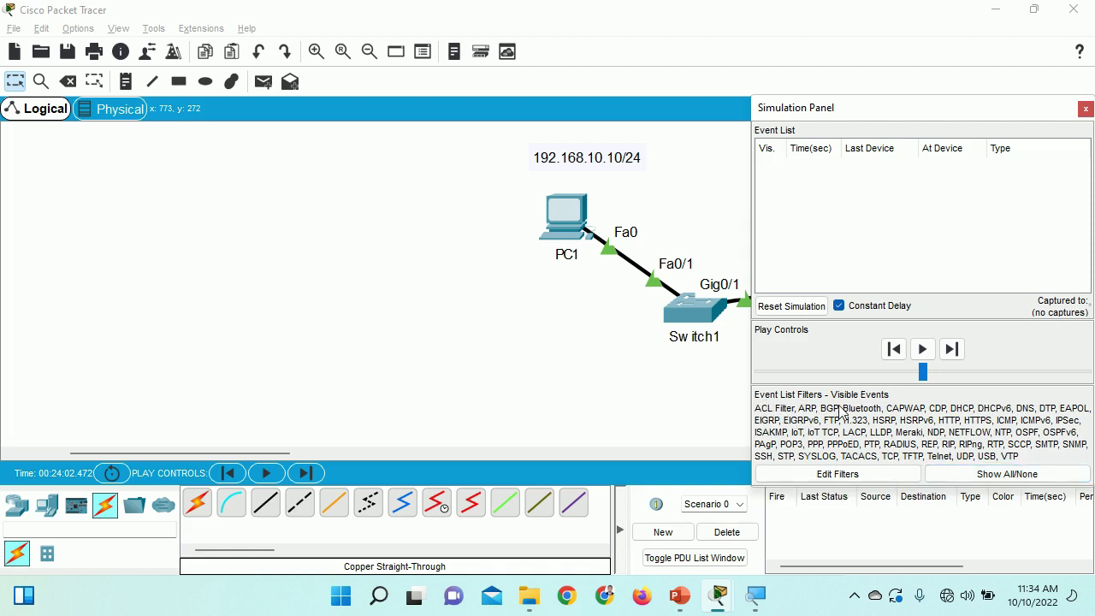
# Clear all visible event types in the simulation's event filters and enable only HTTP.
pyautogui.click(956, 477)
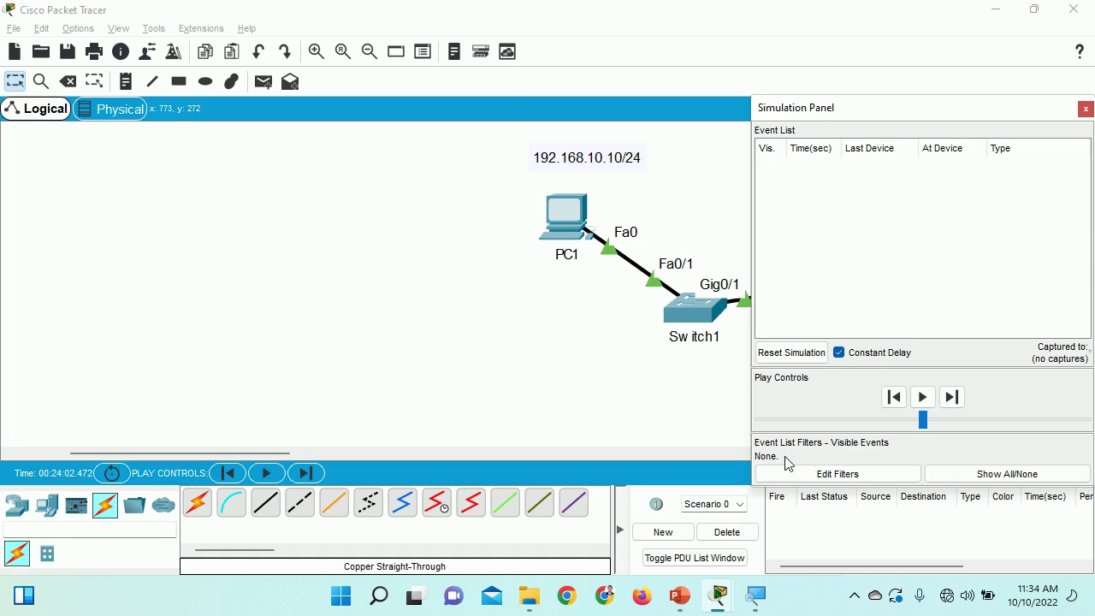
pyautogui.click(838, 476)
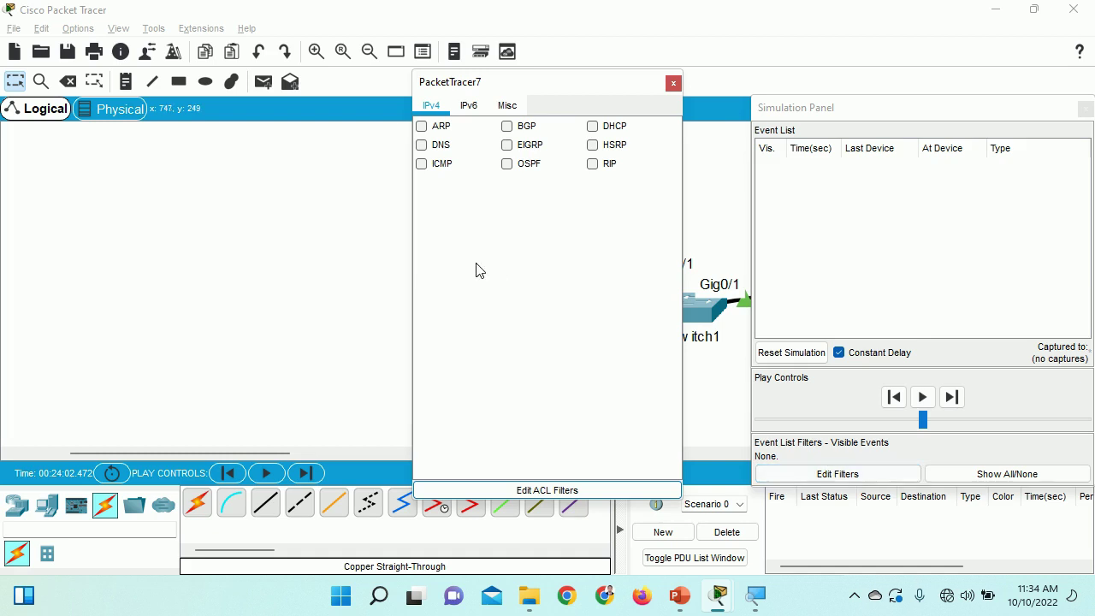
pyautogui.click(470, 106)
pyautogui.click(504, 106)
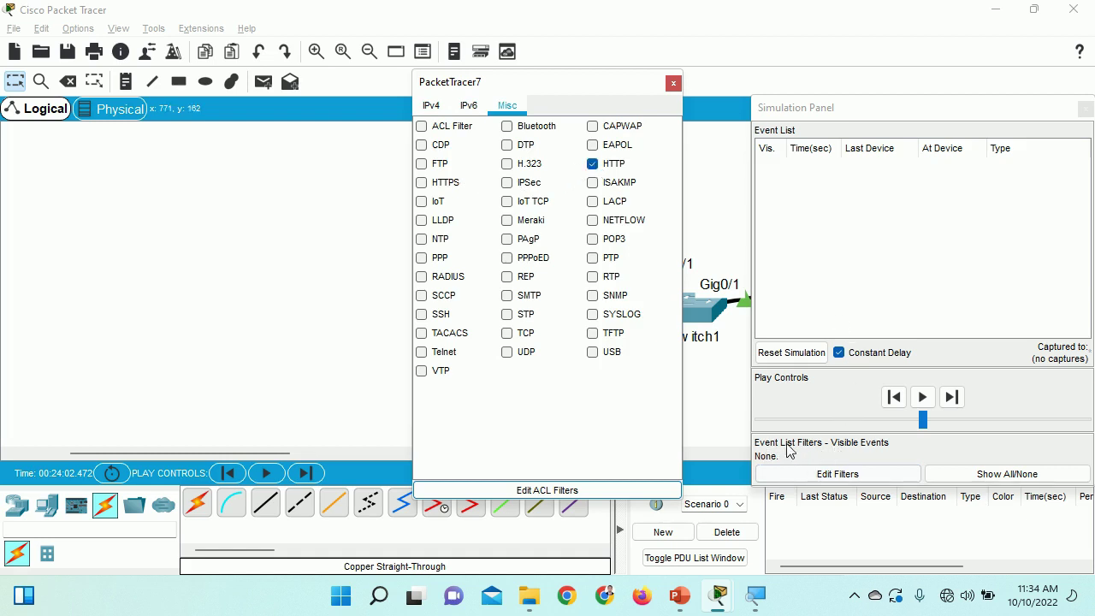
pyautogui.click(673, 83)
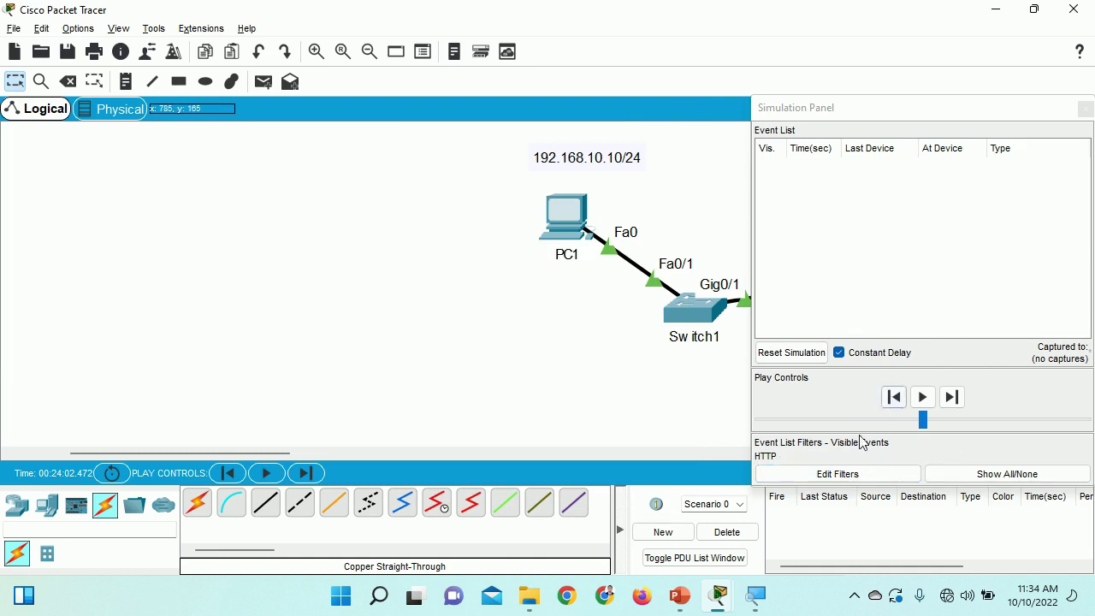
# Switch the visible events between all and none, leaving every event type cleared.
pyautogui.click(975, 481)
pyautogui.click(975, 481)
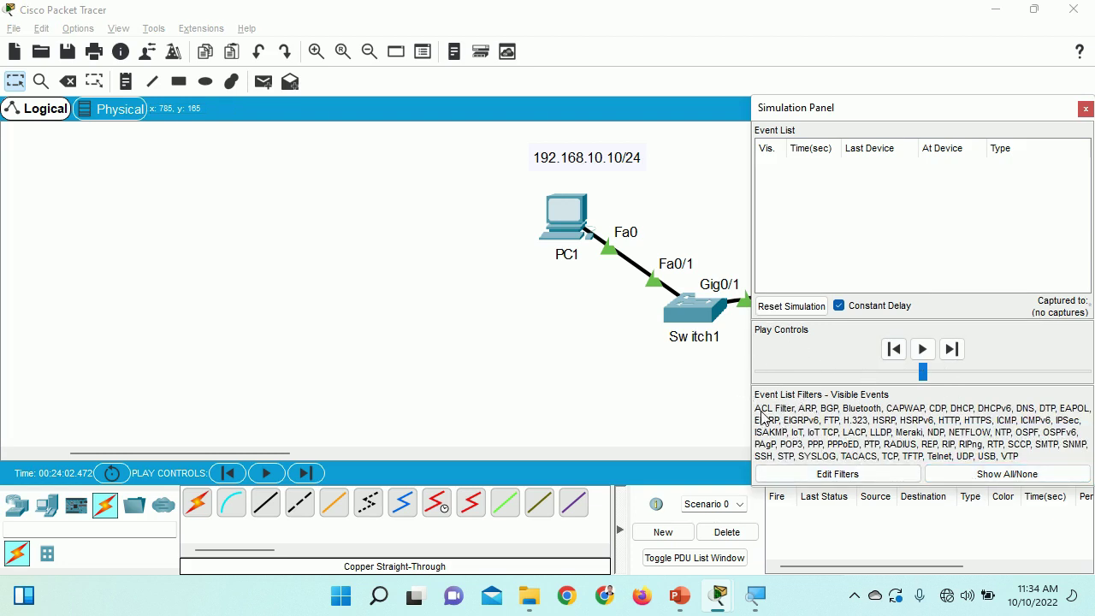
pyautogui.click(981, 479)
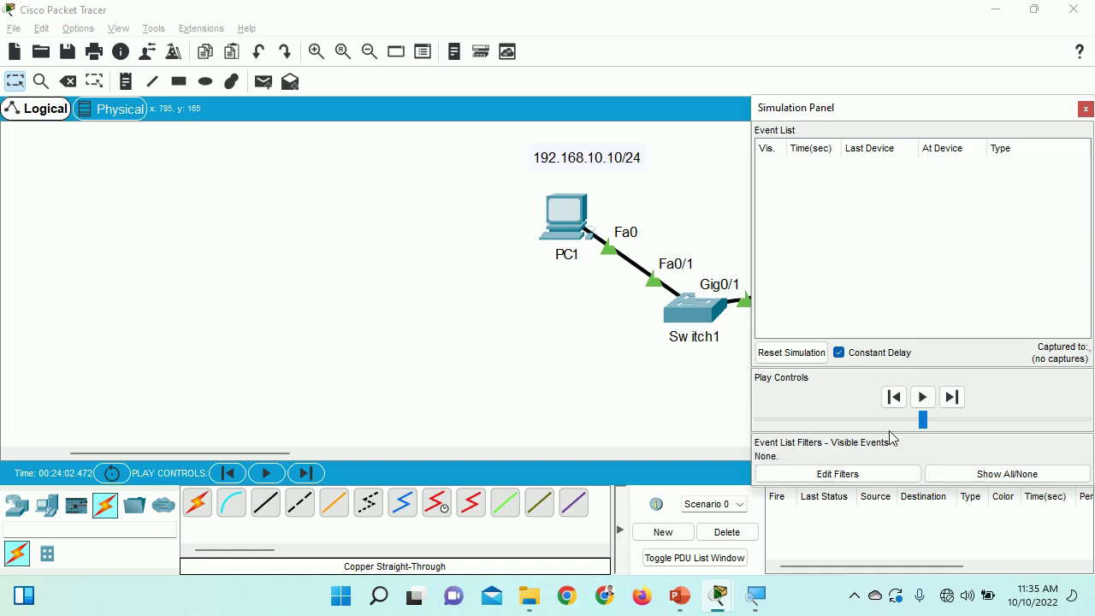
# Look through the IPv4 and IPv6 event filters and enable only HTTP among the miscellaneous protocols.
pyautogui.click(876, 480)
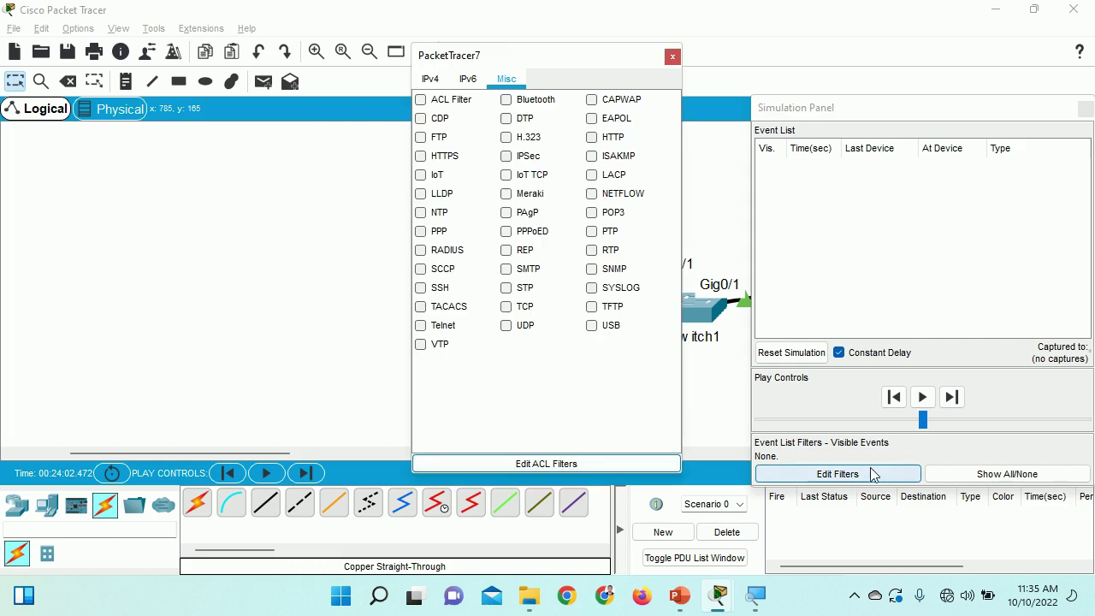
pyautogui.click(430, 83)
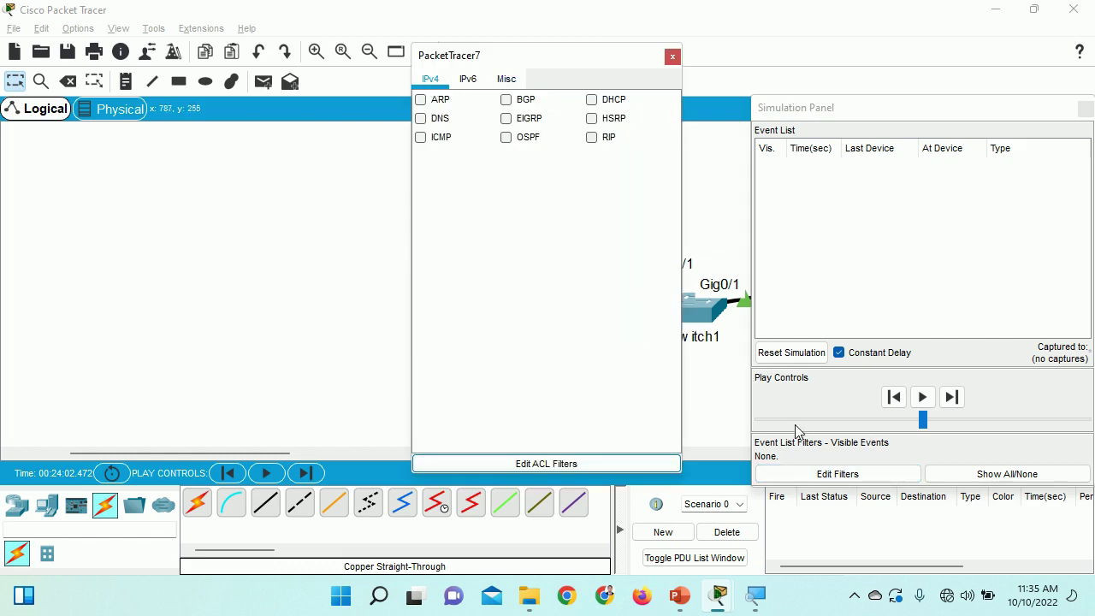
pyautogui.click(853, 477)
pyautogui.click(467, 79)
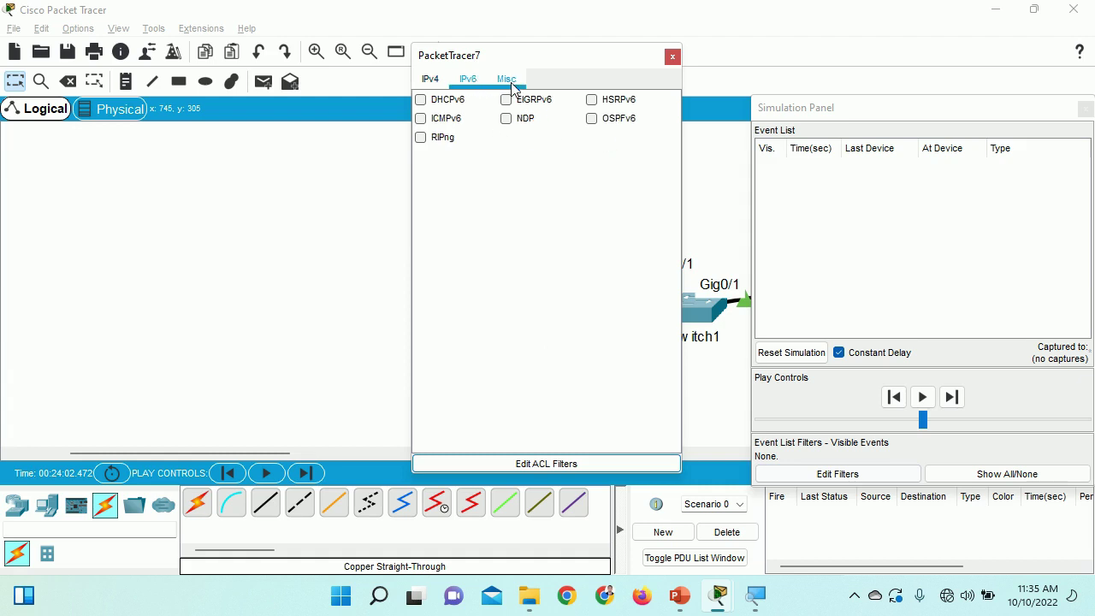
pyautogui.click(508, 79)
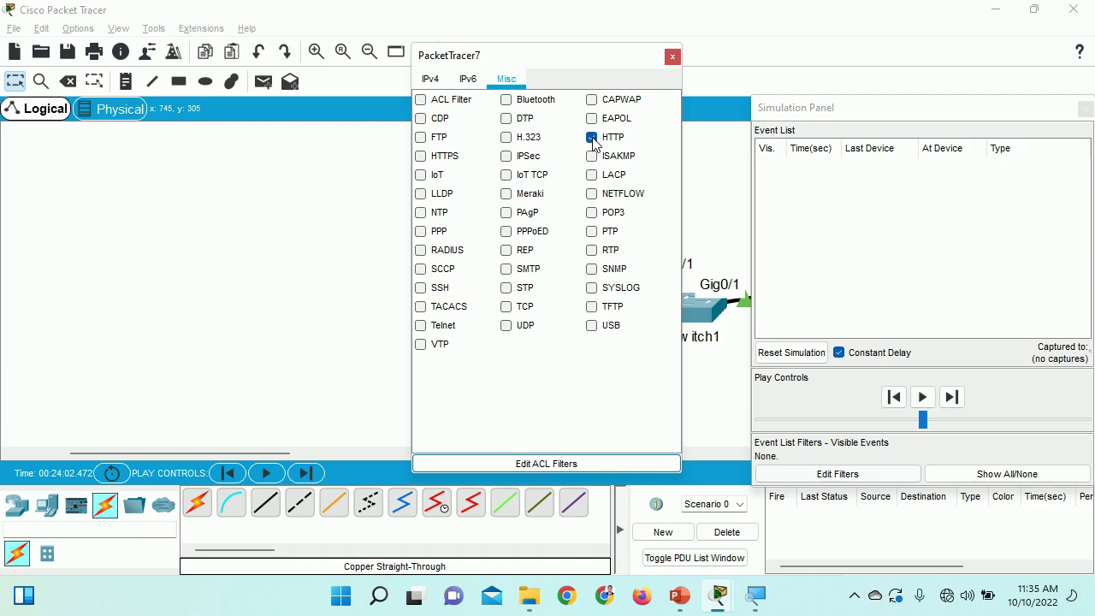
pyautogui.click(672, 57)
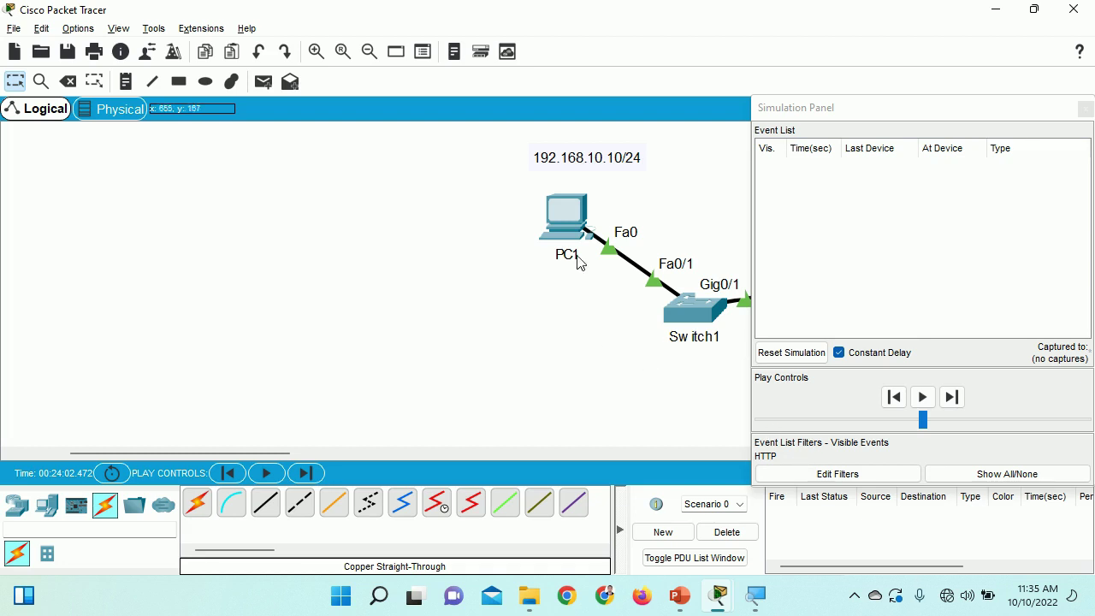
# Bring PC1's window to the front, shift it slightly, and request stmikbanisaleh.com in its web browser.
pyautogui.moveTo(739, 605)
pyautogui.moveTo(714, 590)
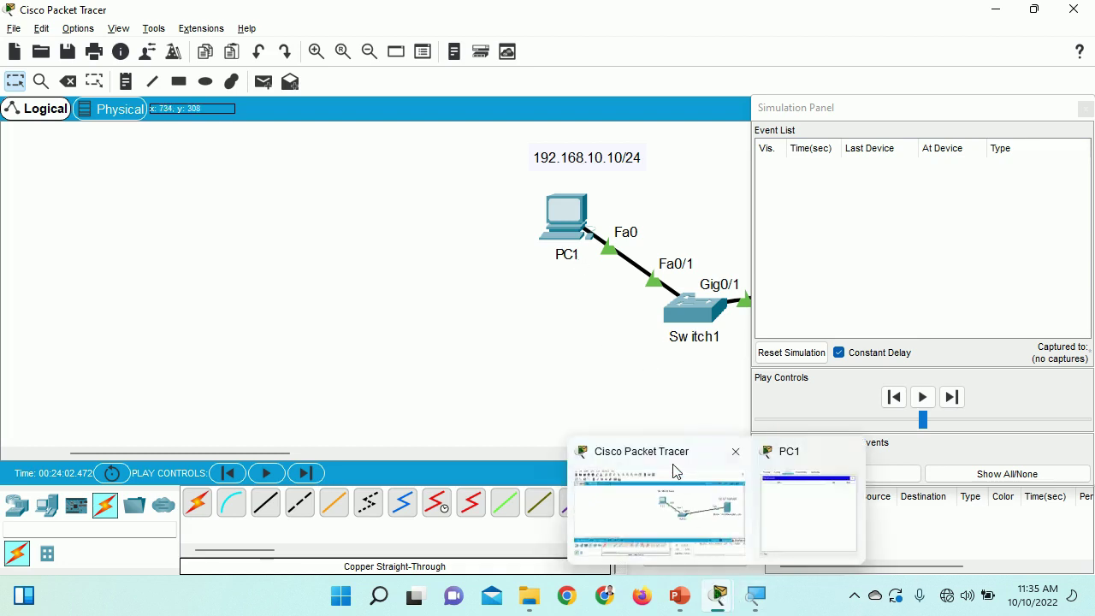
pyautogui.click(796, 461)
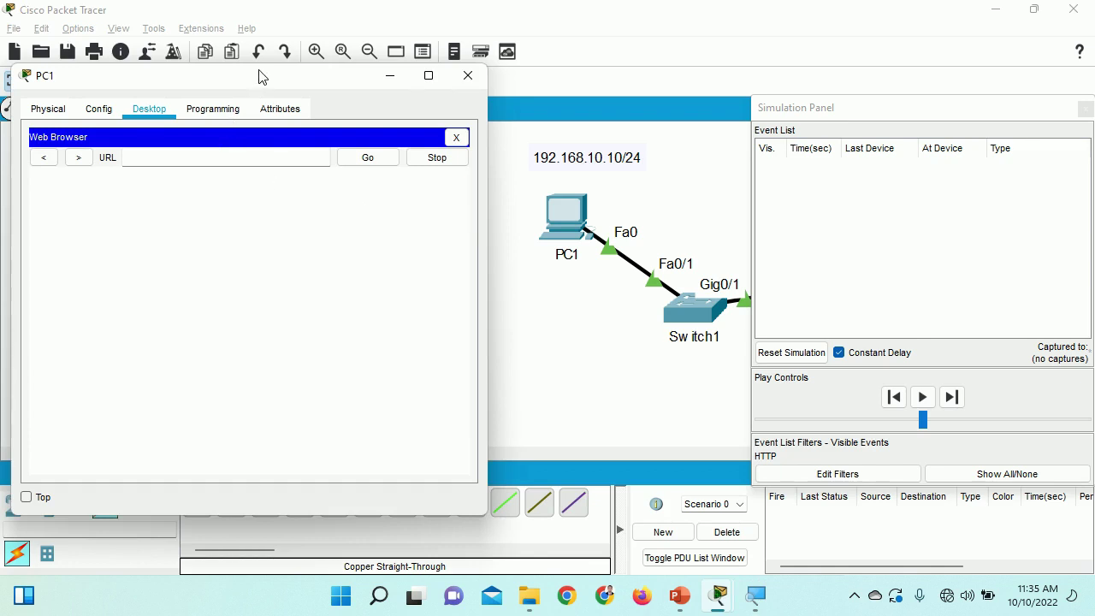
pyautogui.moveTo(260, 75); pyautogui.dragTo(272, 95)
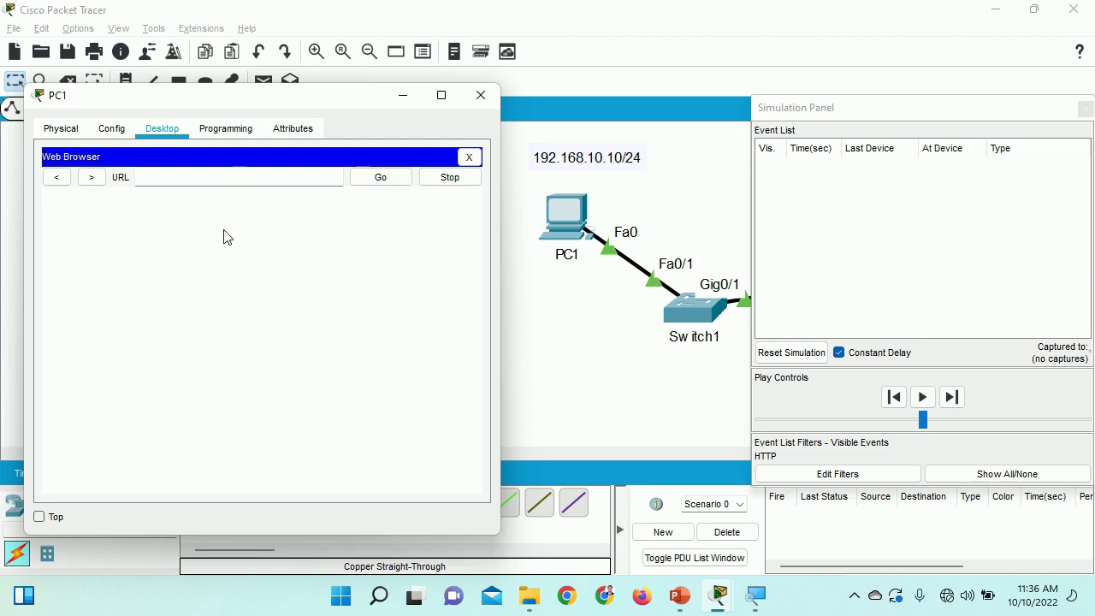
pyautogui.click(219, 177)
pyautogui.write('stmikbanisaleh.com')
pyautogui.click(382, 180)
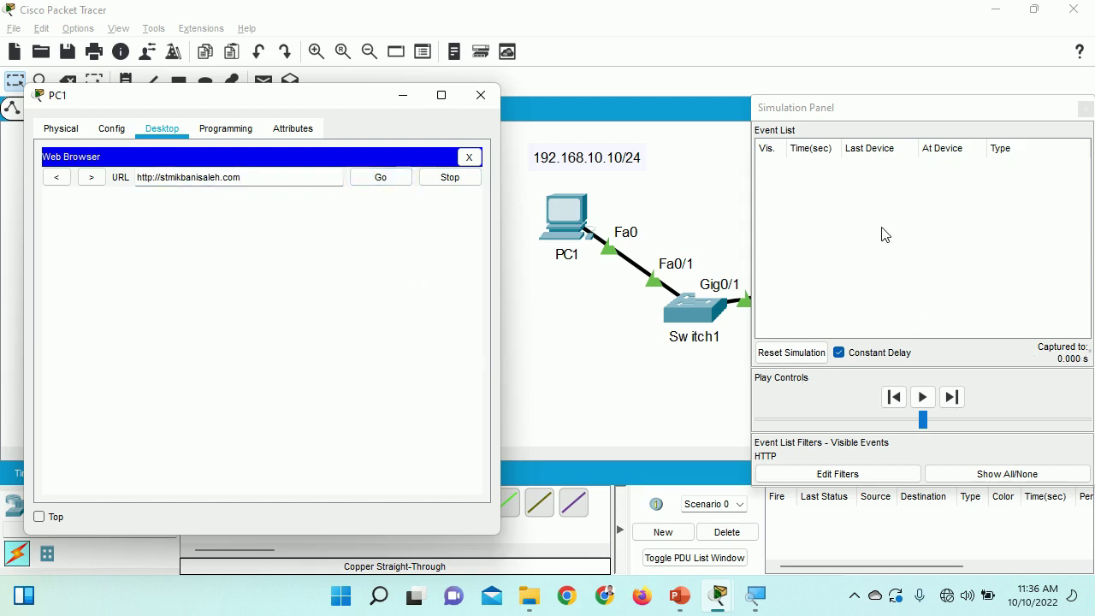
# Play the HTTP packet simulation and move the Simulation Panel off the server to the empty side of the topology.
pyautogui.click(923, 397)
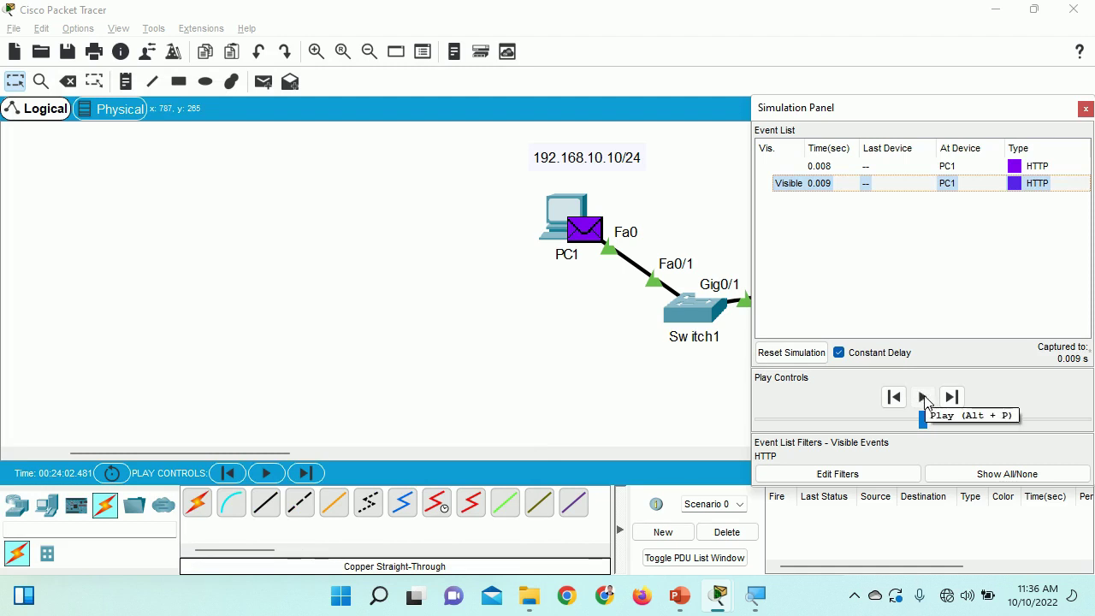
pyautogui.click(923, 397)
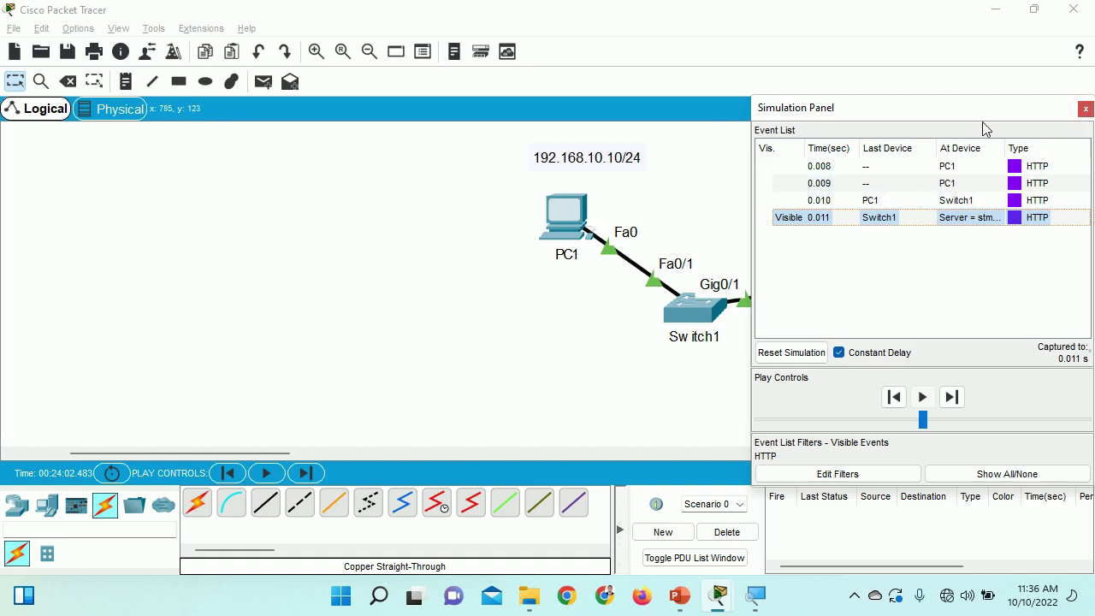
pyautogui.moveTo(943, 116); pyautogui.dragTo(288, 120)
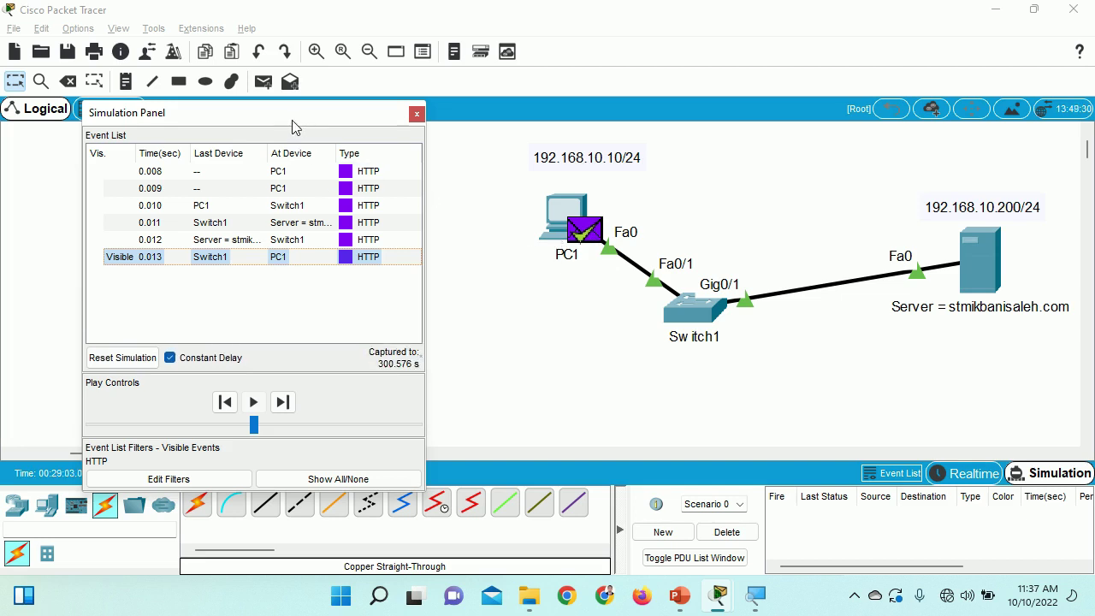
# Shift the Simulation Panel slightly and widen it on both sides so the event list has more room.
pyautogui.moveTo(293, 127); pyautogui.dragTo(305, 128)
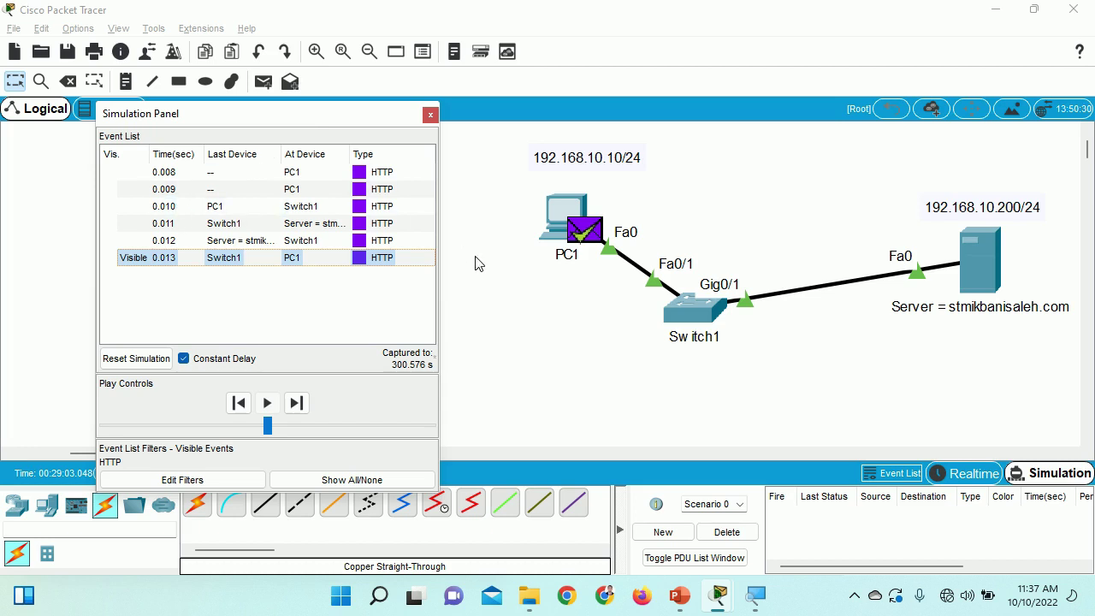
pyautogui.moveTo(439, 300); pyautogui.dragTo(519, 309)
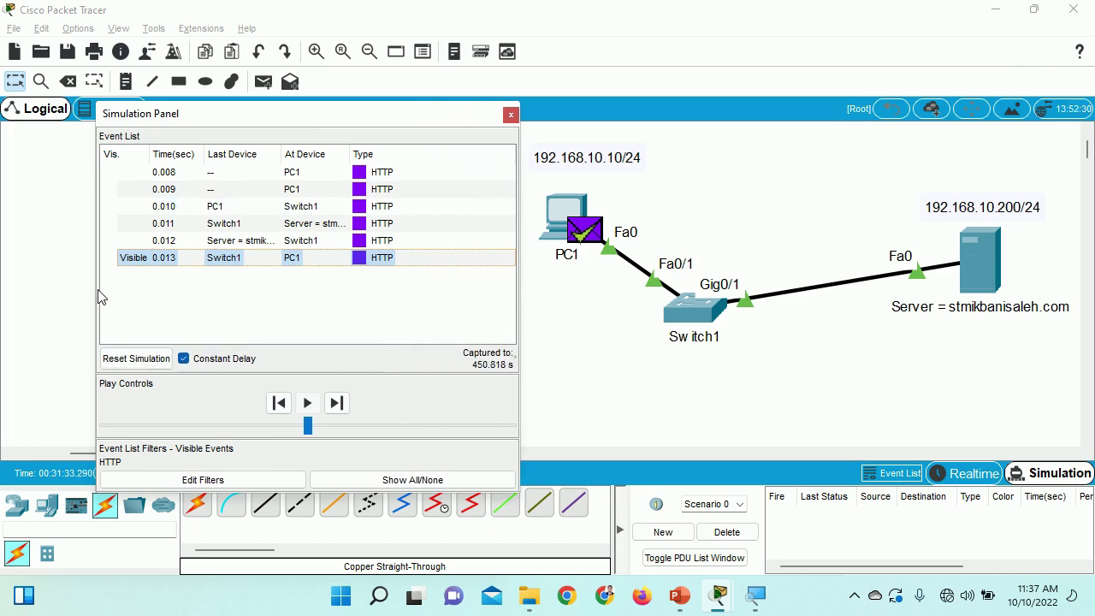
pyautogui.moveTo(94, 286); pyautogui.dragTo(26, 289)
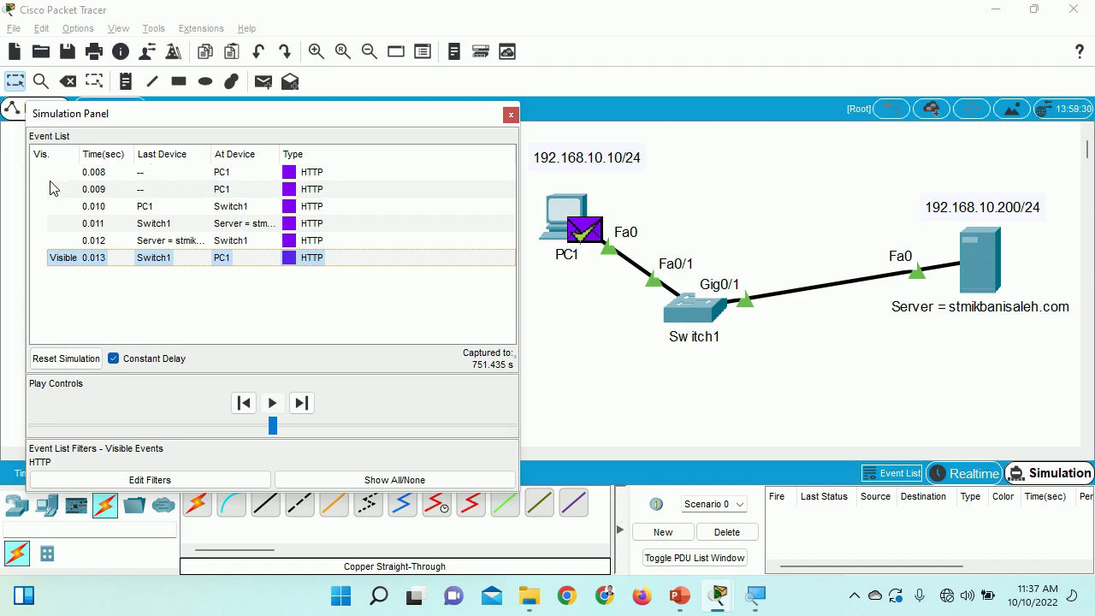
# Open the PDU information of PC1's HTTP event at 0.008 s and examine the explanation of each active outbound layer.
pyautogui.click(239, 177)
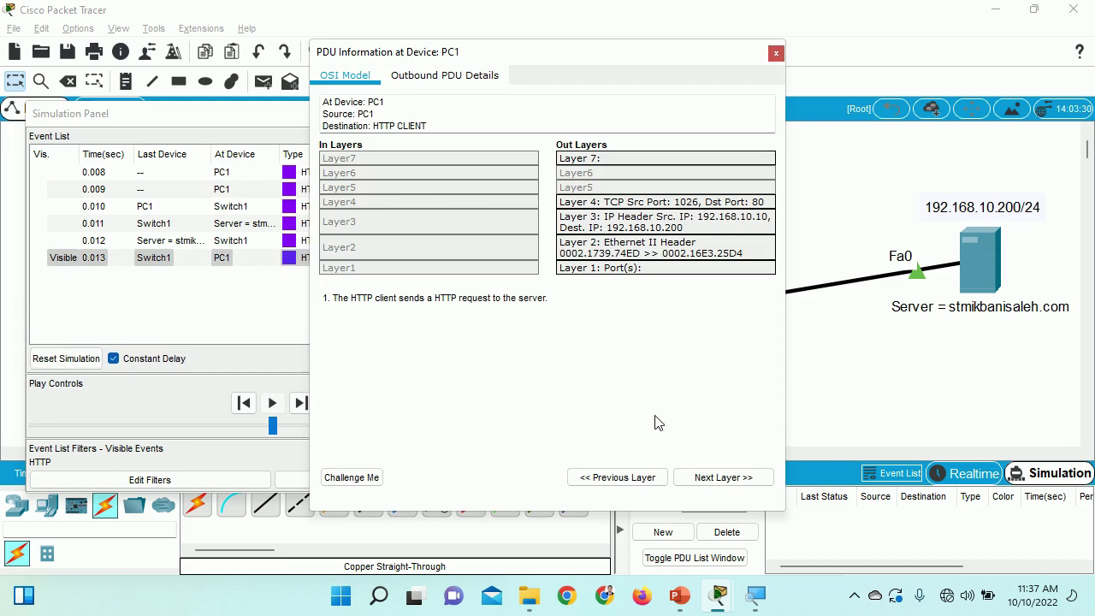
pyautogui.click(587, 269)
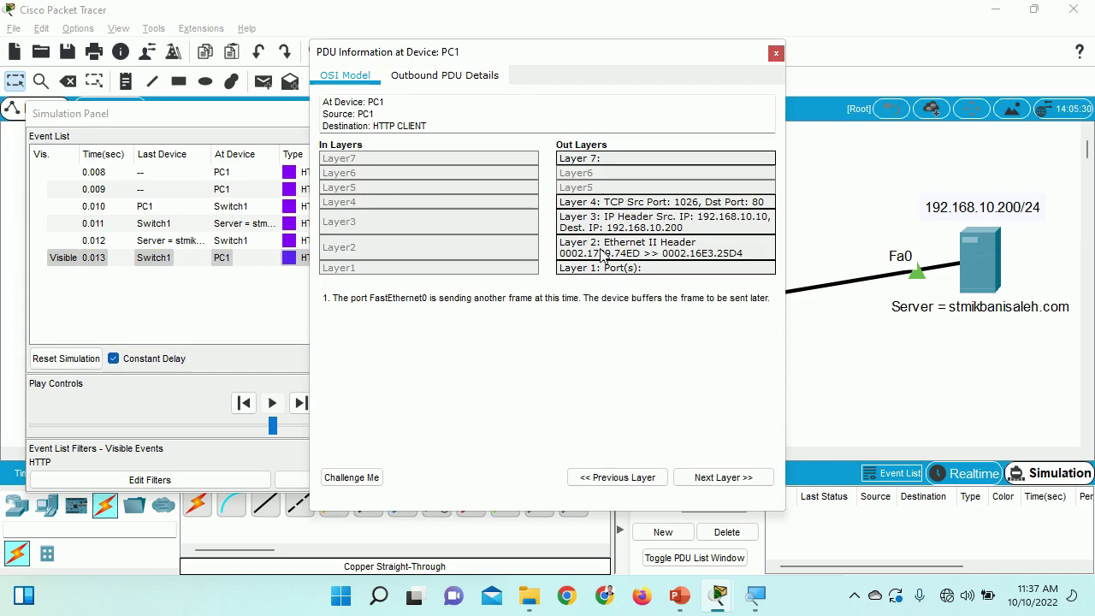
pyautogui.click(604, 250)
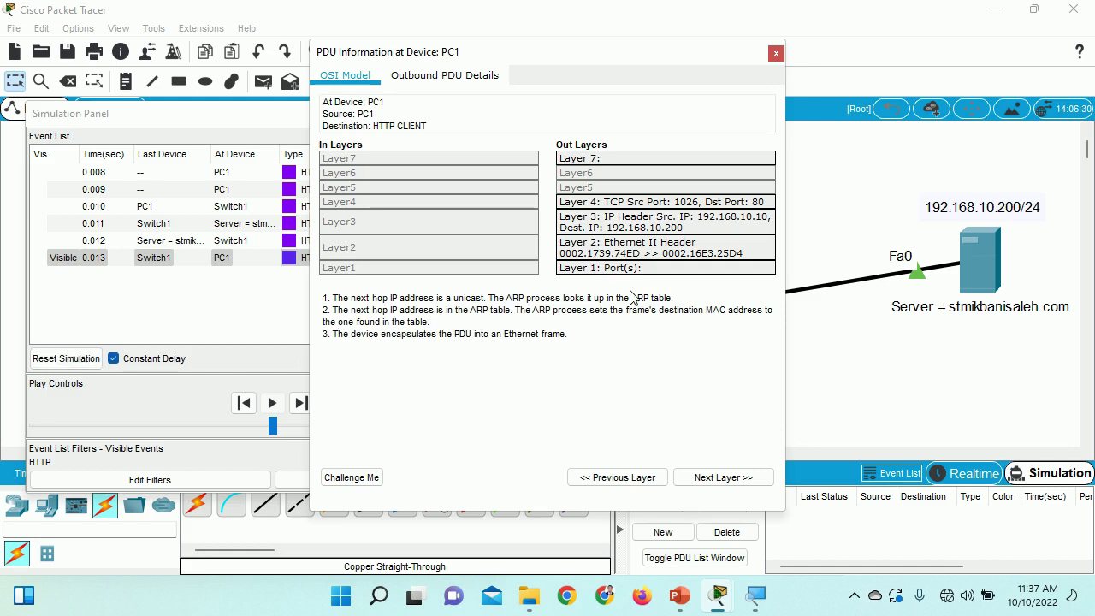
pyautogui.click(641, 228)
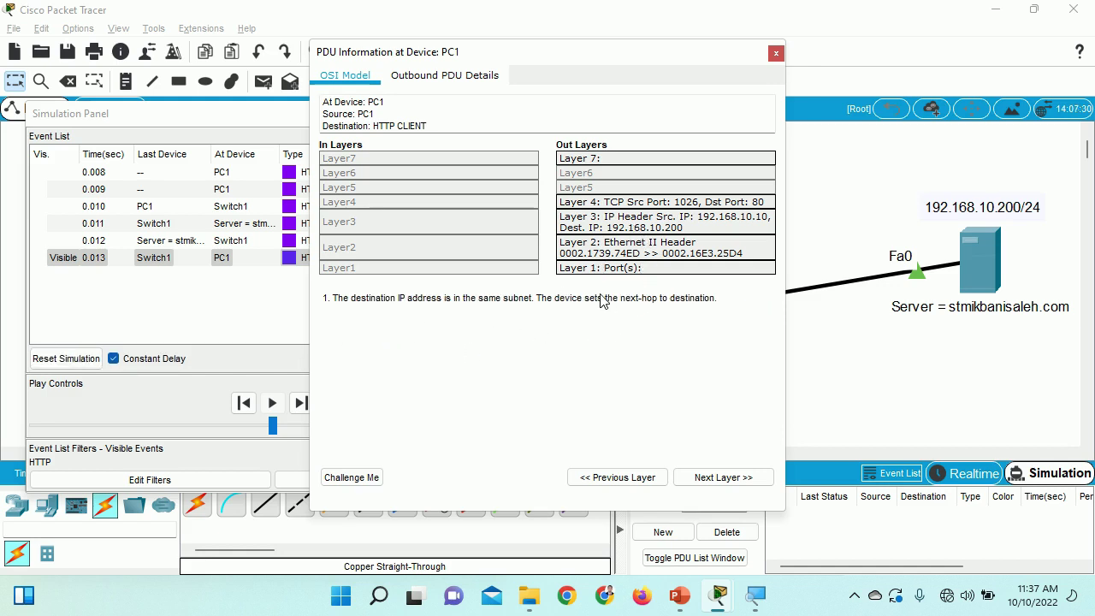
pyautogui.click(587, 272)
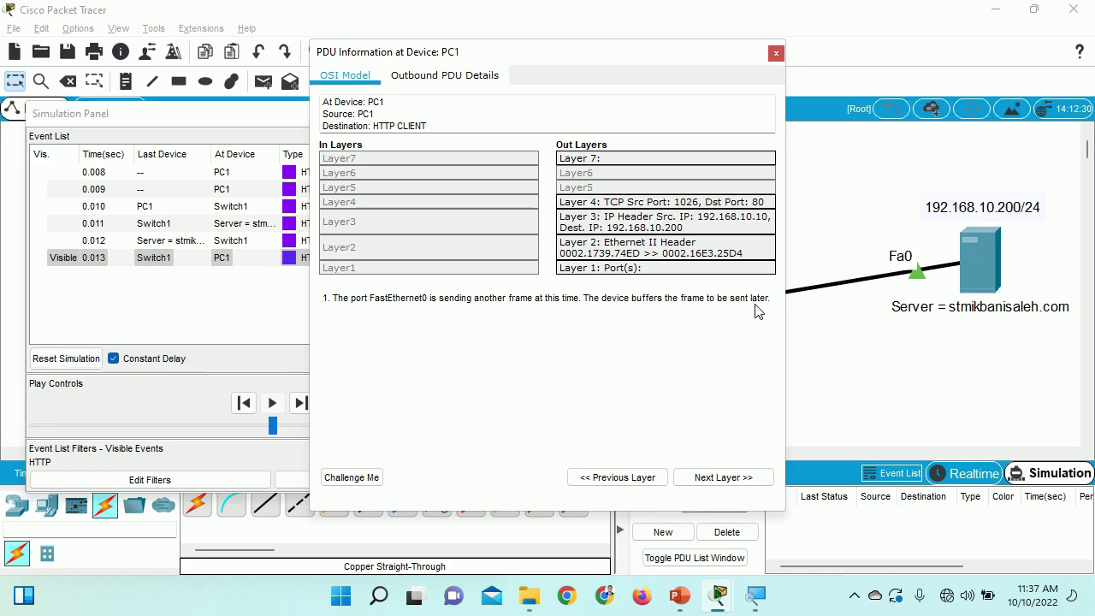
pyautogui.click(635, 250)
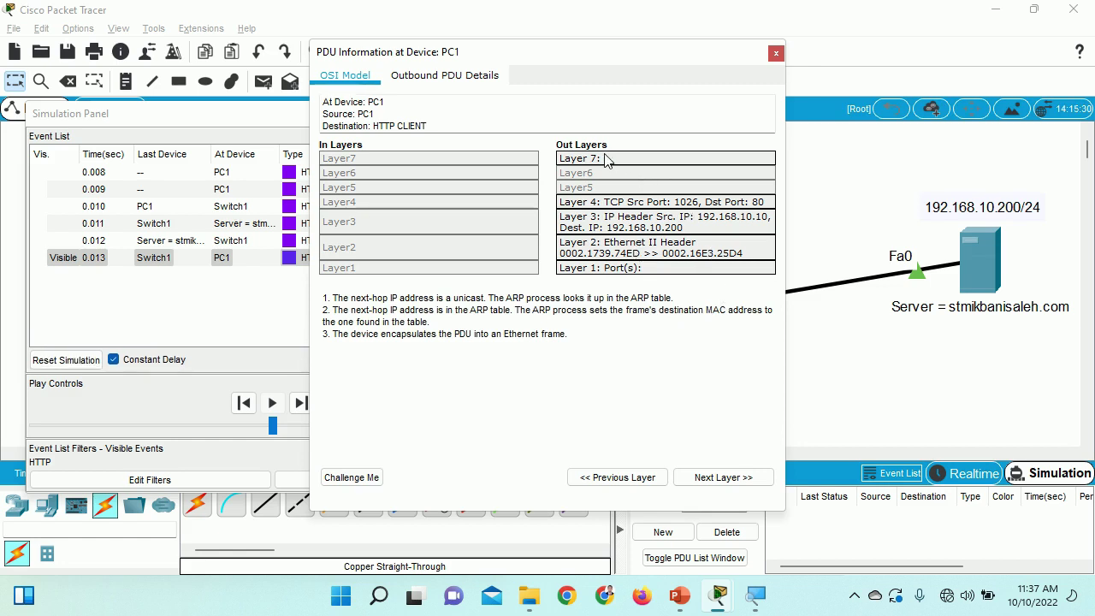
pyautogui.click(605, 160)
pyautogui.click(640, 201)
pyautogui.click(635, 224)
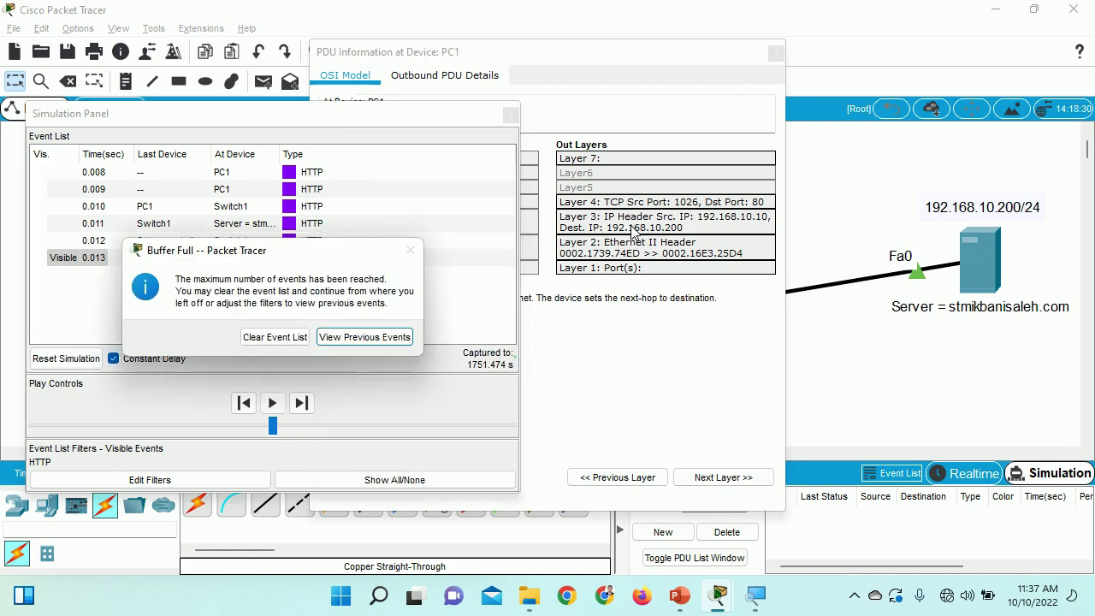
# Choose to view the previous events, then compare the PDU information of PC1's HTTP events at 0.008 and 0.009 s.
pyautogui.click(366, 337)
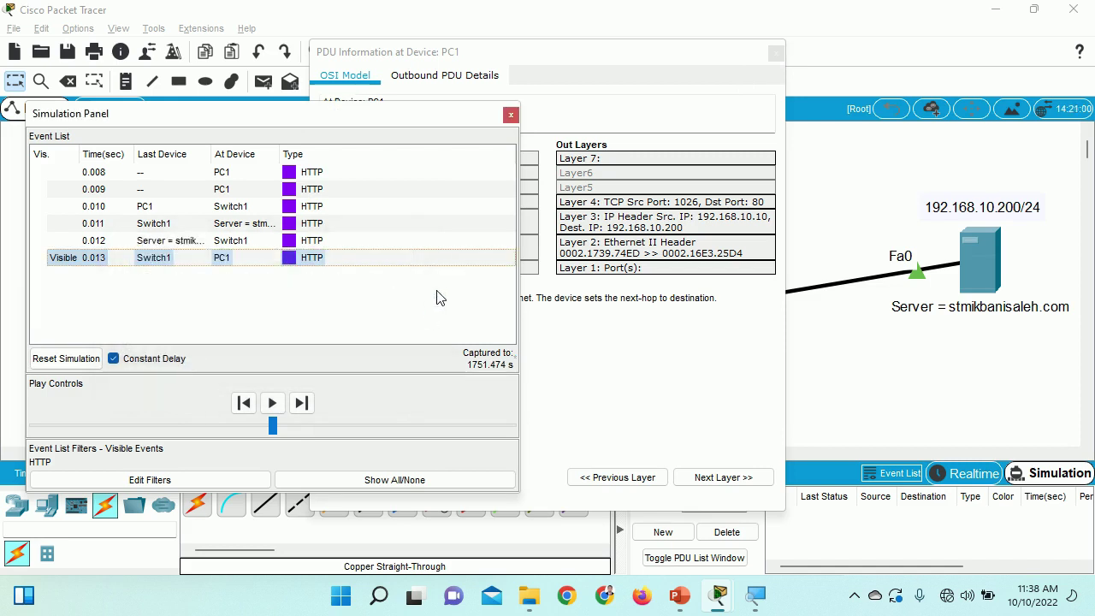
pyautogui.click(291, 173)
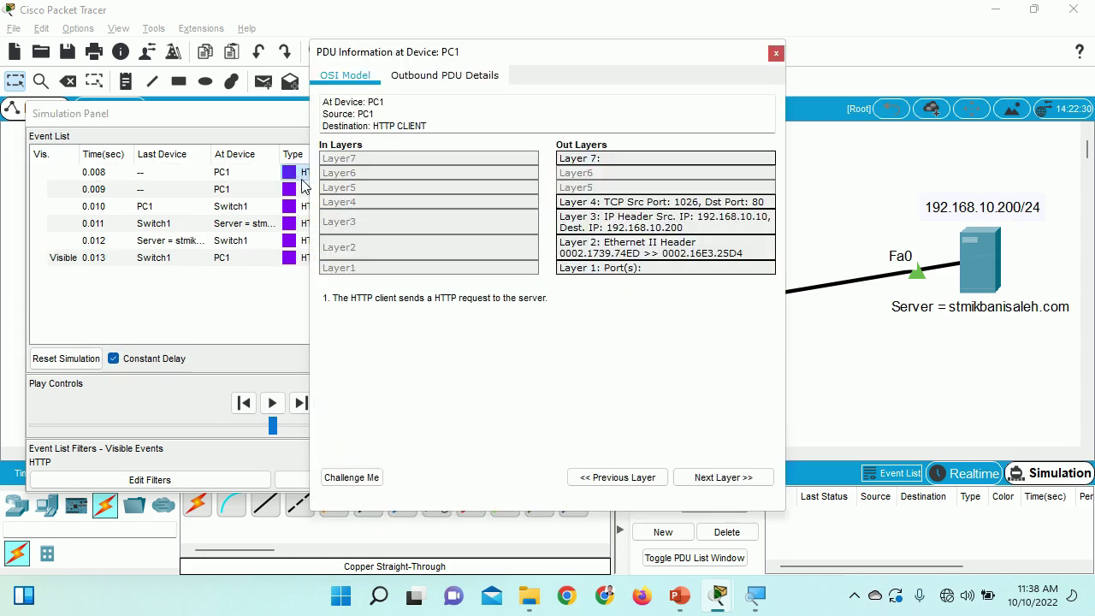
pyautogui.click(296, 190)
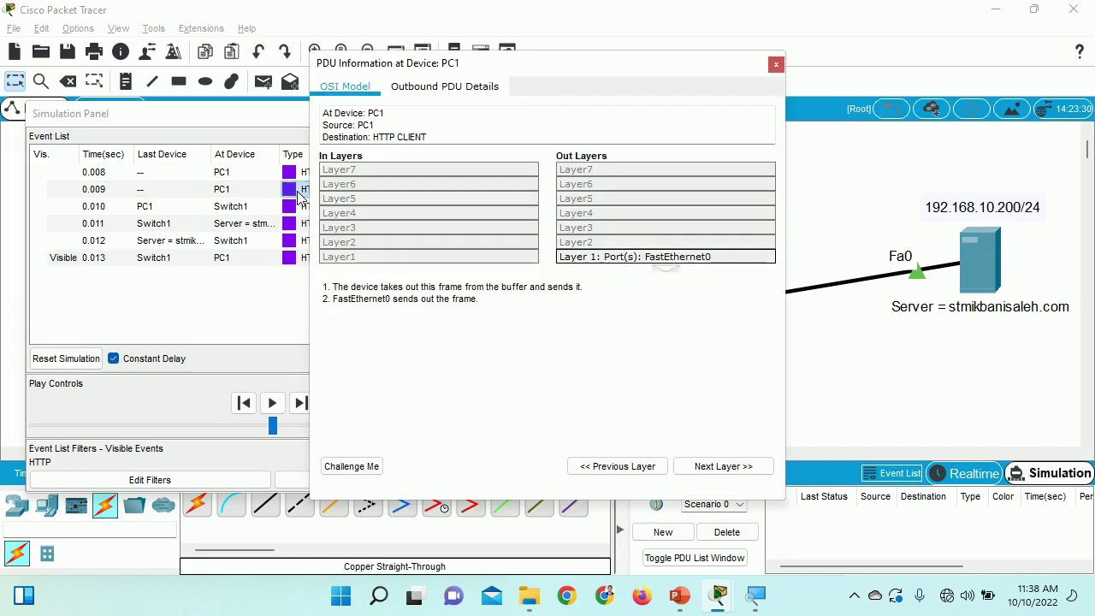
pyautogui.click(265, 177)
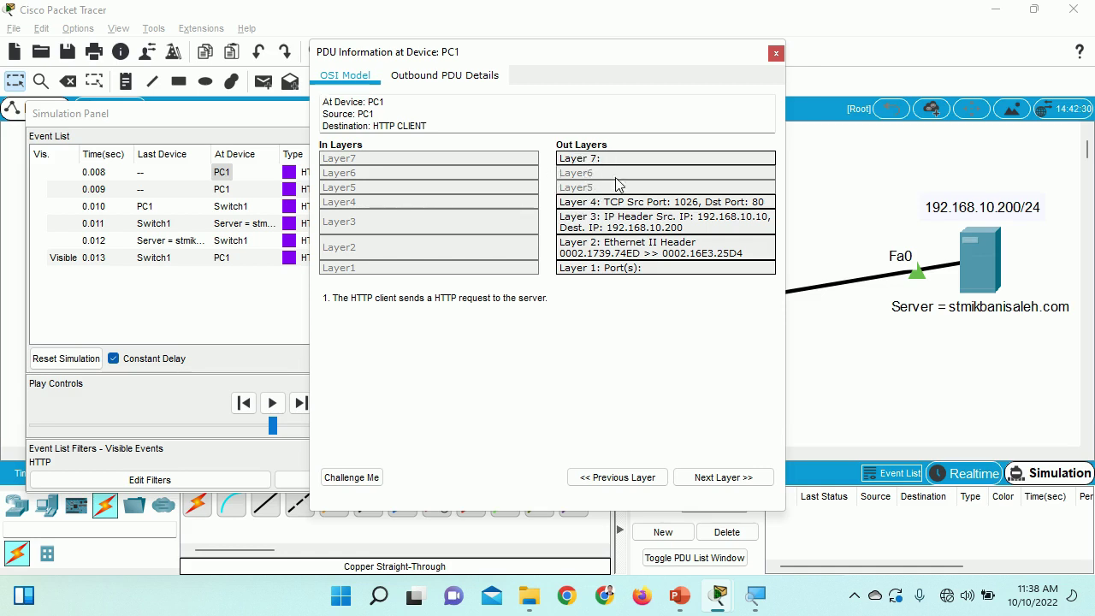
# Read the outbound Layer 4 explanation of the 0.008 s event and compare its OSI model with the outbound PDU details.
pyautogui.click(580, 205)
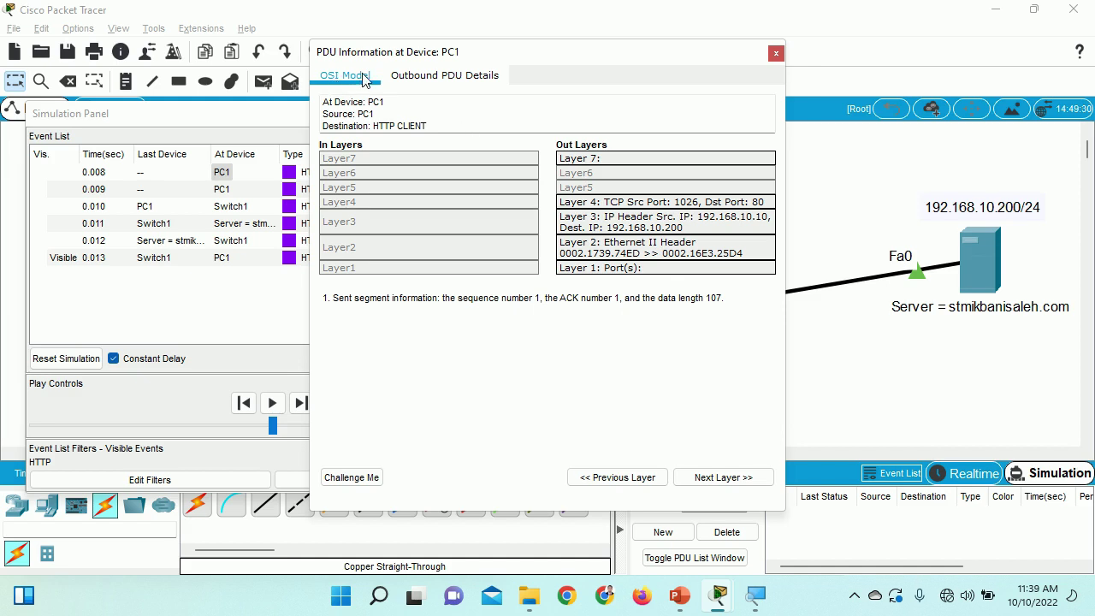
pyautogui.click(408, 74)
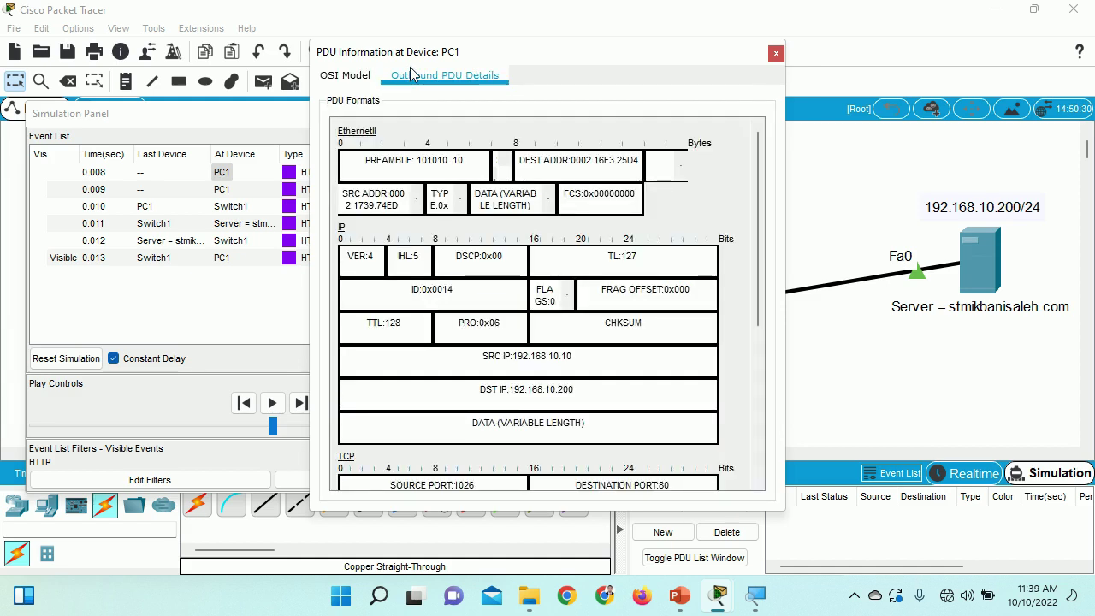
pyautogui.click(344, 75)
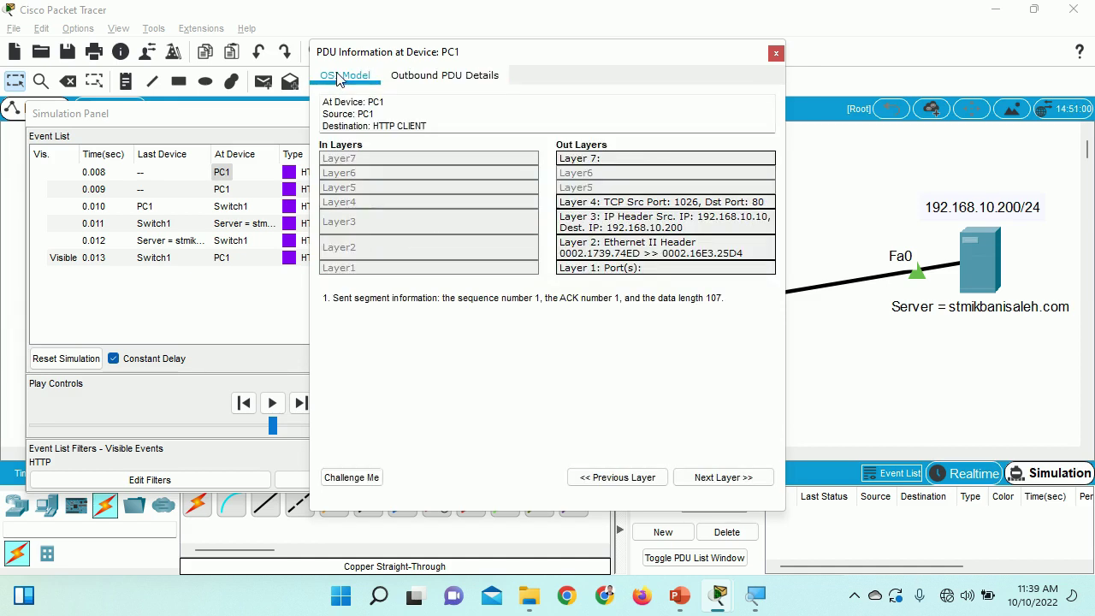
pyautogui.click(444, 76)
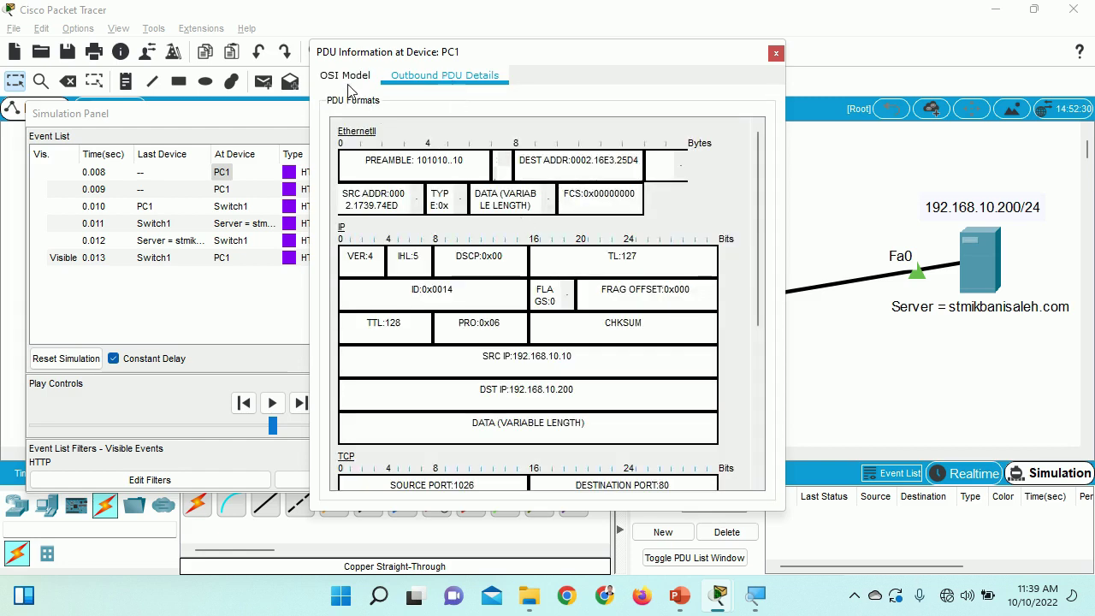
pyautogui.click(358, 82)
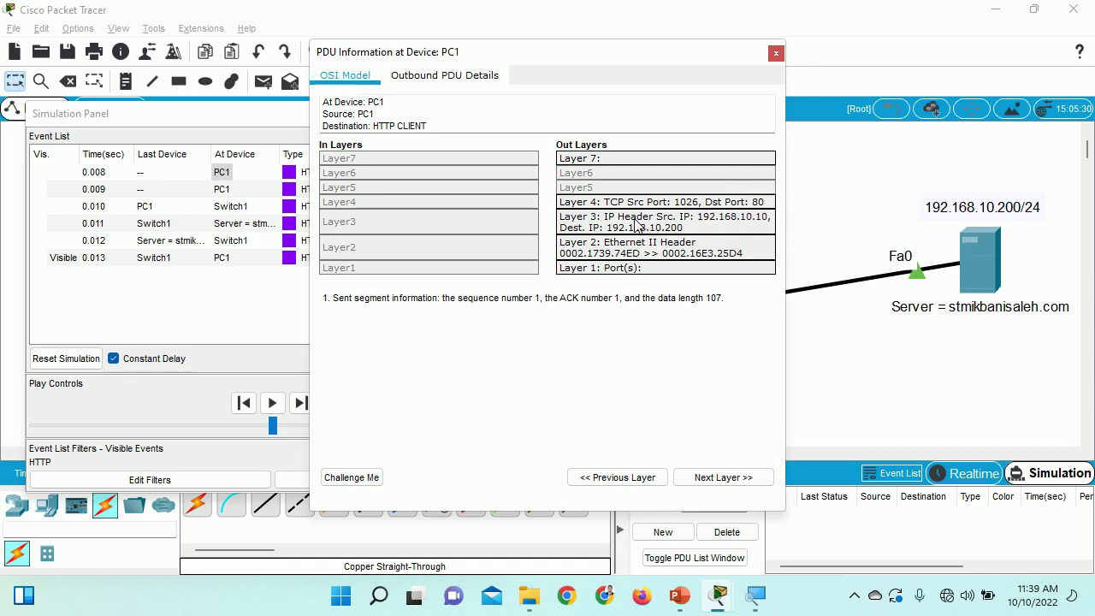
# Examine the outbound explanations from Layer 3 down to Layer 1, then back up to Layer 4.
pyautogui.click(598, 226)
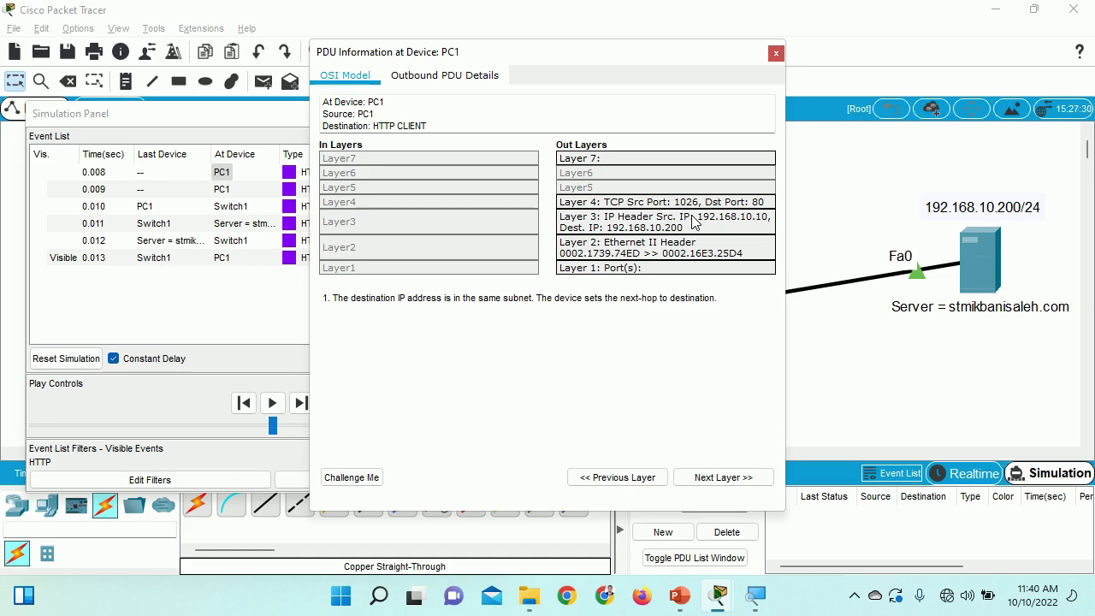
pyautogui.click(625, 255)
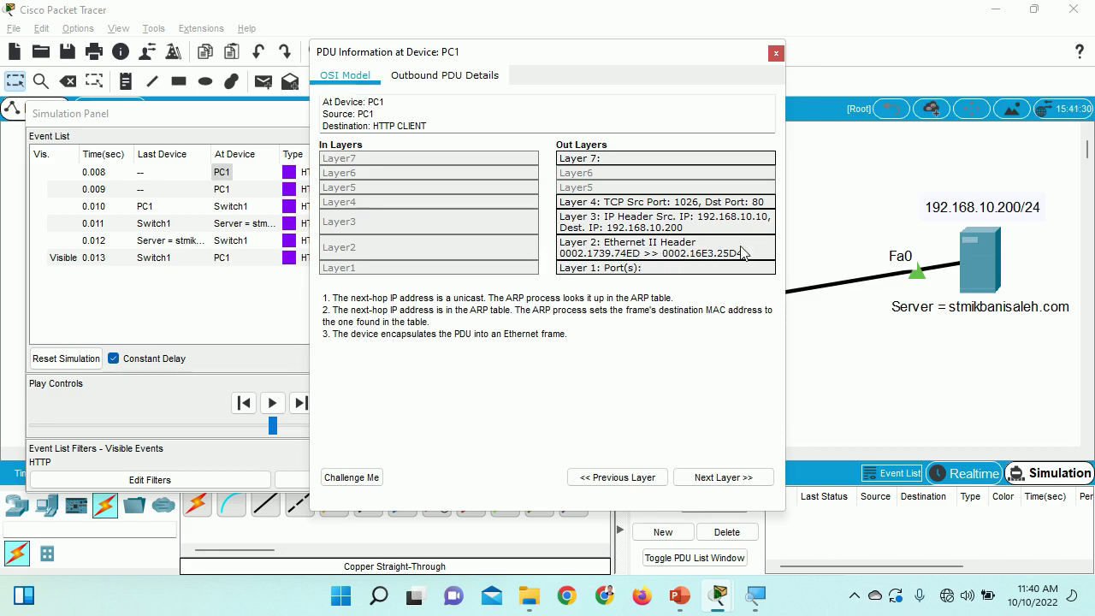
pyautogui.click(680, 268)
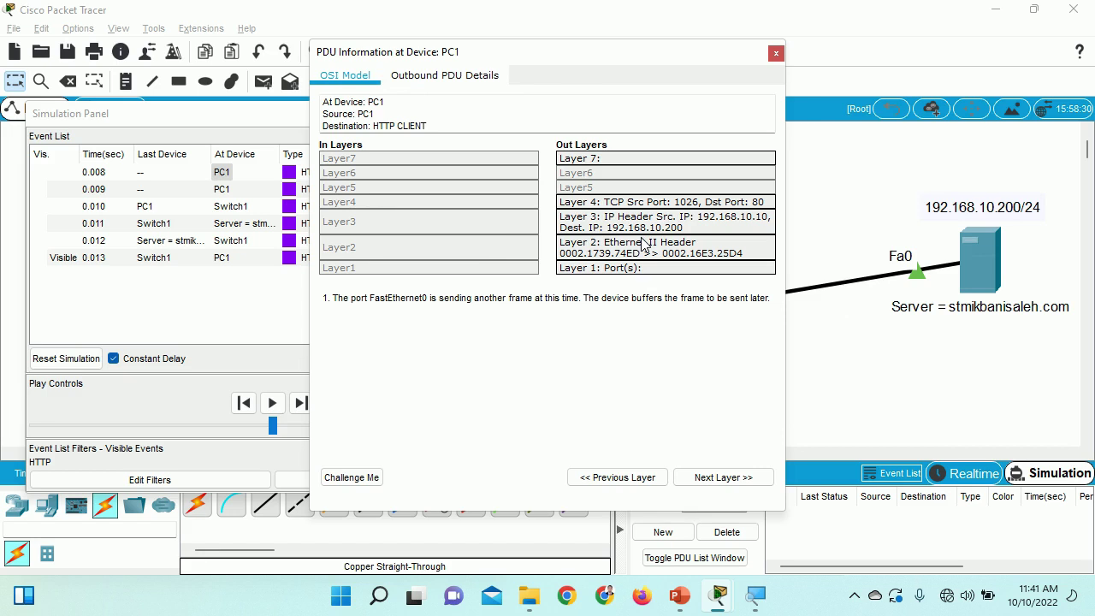
pyautogui.click(609, 250)
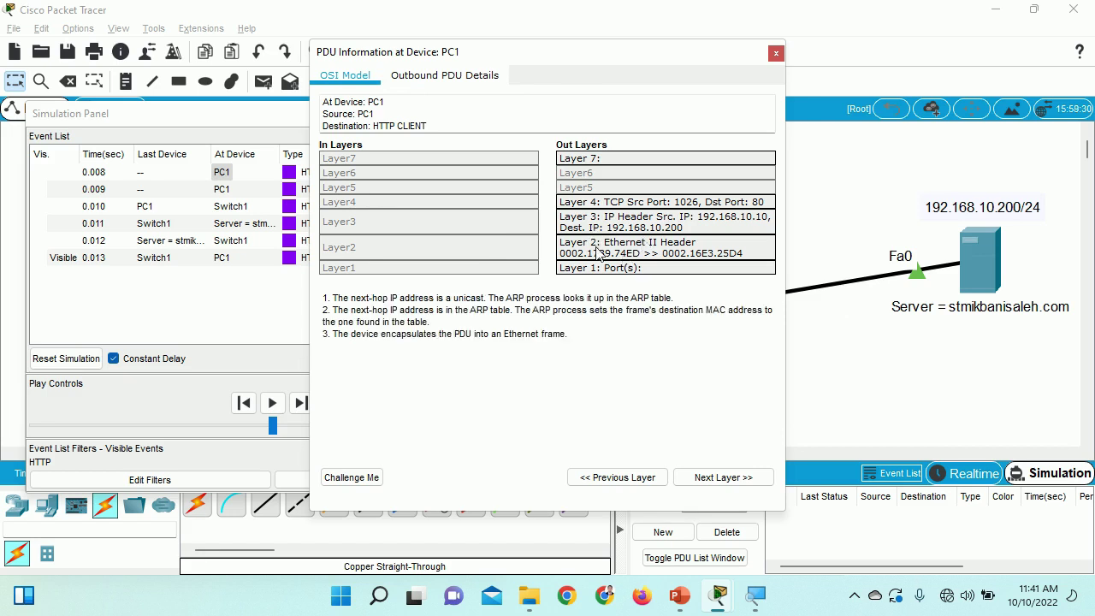
pyautogui.click(605, 224)
pyautogui.click(605, 203)
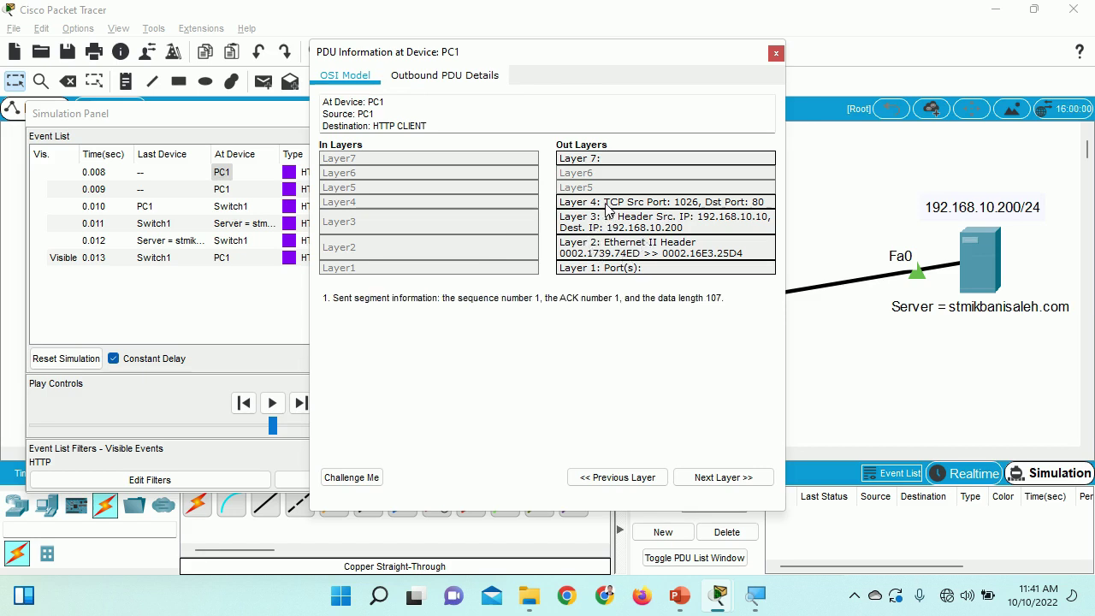
# Look through the outbound PDU formats down to the HTTP request and select its HTTP data text.
pyautogui.click(420, 75)
pyautogui.scroll(-5, 594, 278)
pyautogui.scroll(-1, 595, 277)
pyautogui.scroll(8, 594, 278)
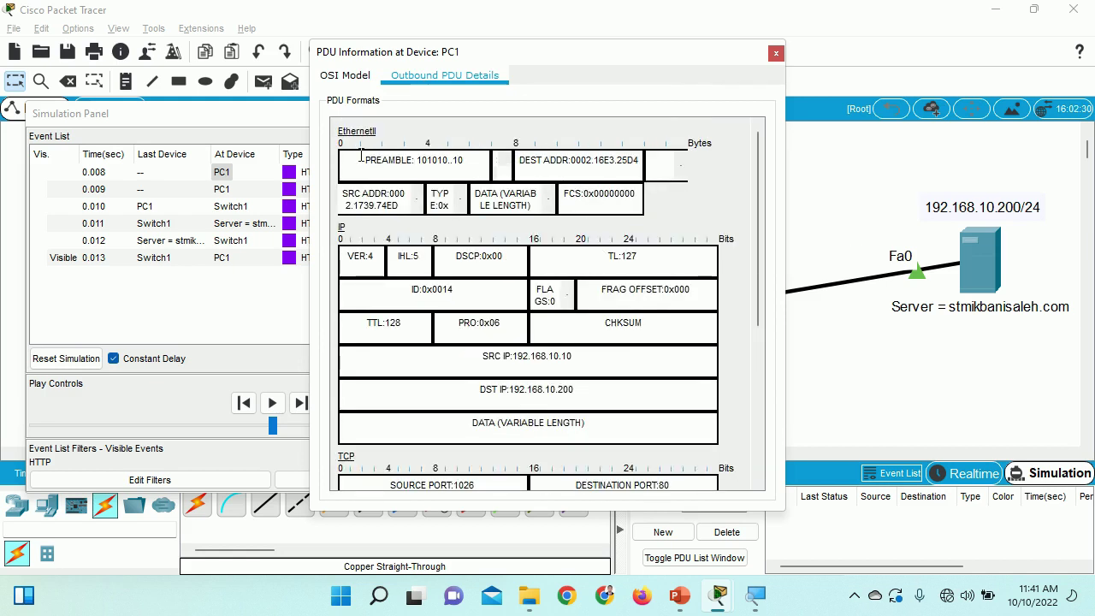
pyautogui.scroll(-6, 441, 331)
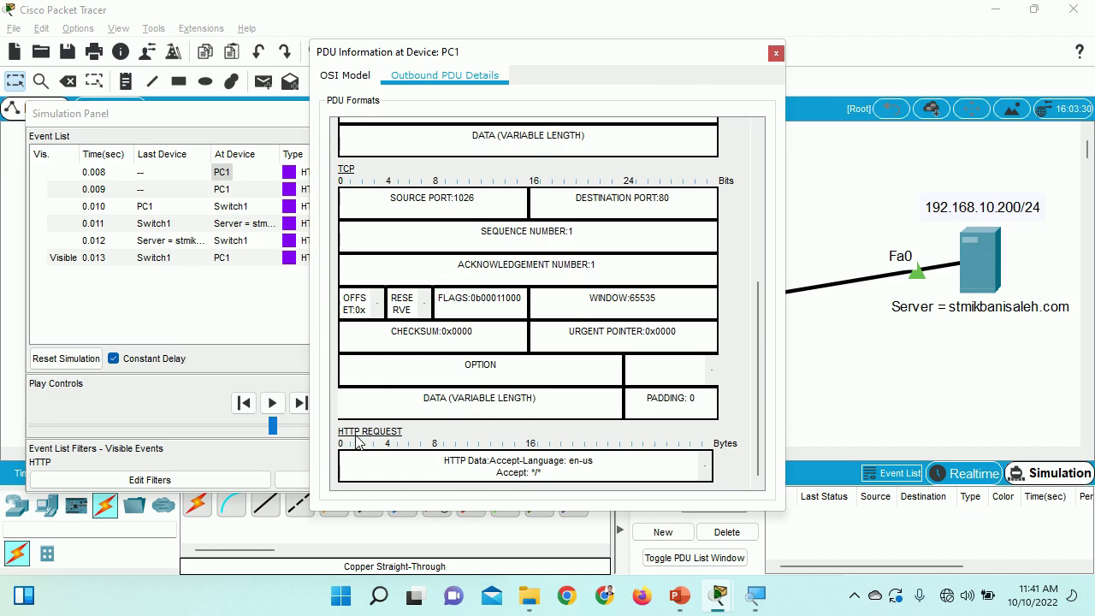
pyautogui.moveTo(444, 462); pyautogui.dragTo(549, 476)
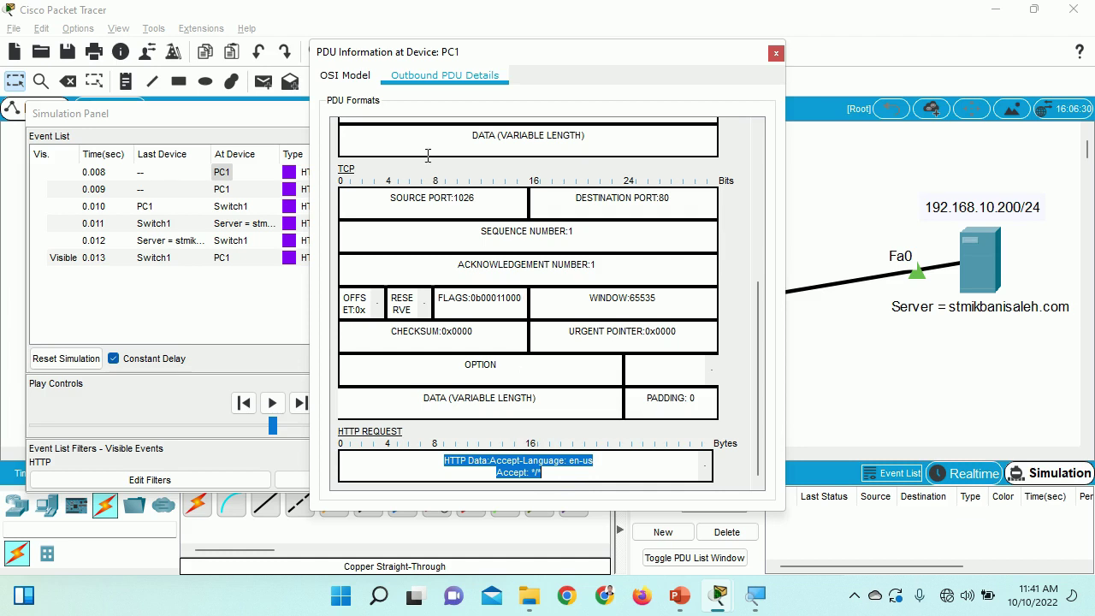
# Examine the TCP header, selecting its source port, destination port, sequence number and acknowledgement number in turn.
pyautogui.moveTo(337, 182); pyautogui.dragTo(536, 331)
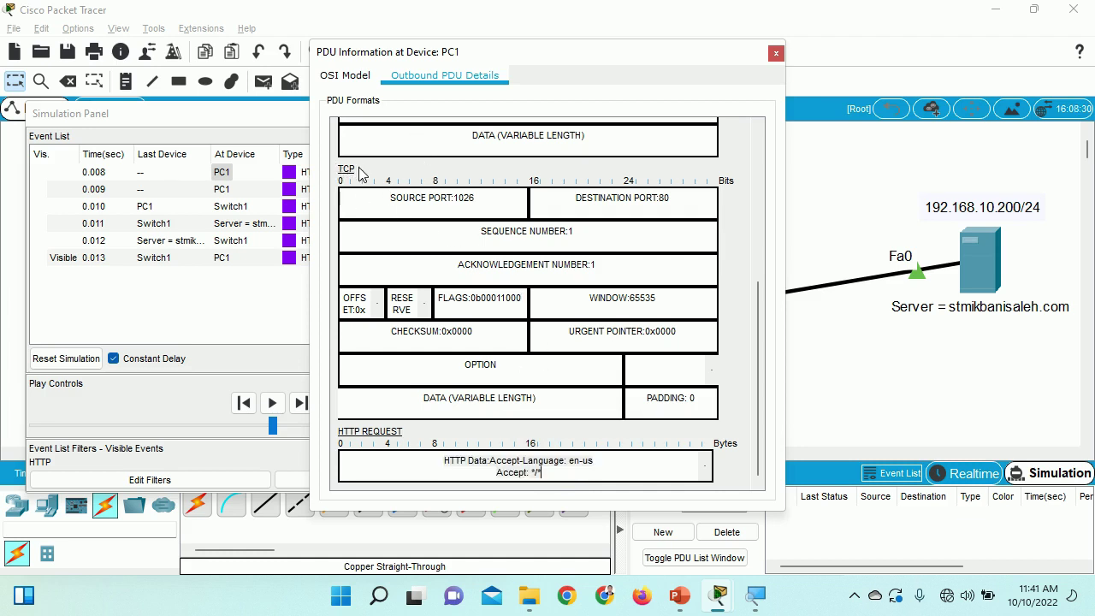
pyautogui.moveTo(473, 190); pyautogui.dragTo(486, 199)
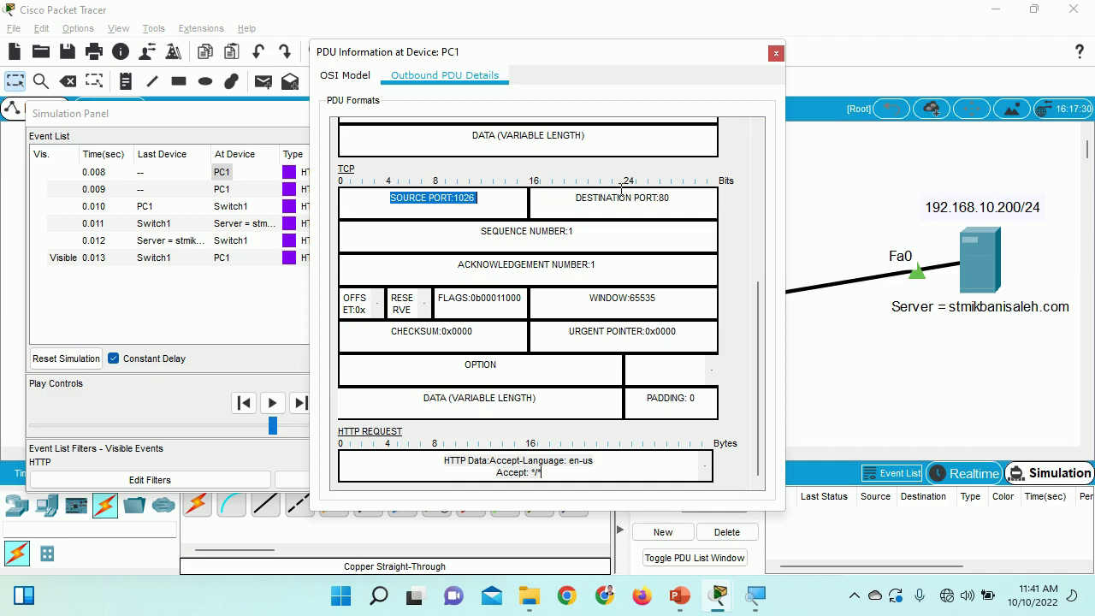
pyautogui.moveTo(577, 199); pyautogui.dragTo(676, 195)
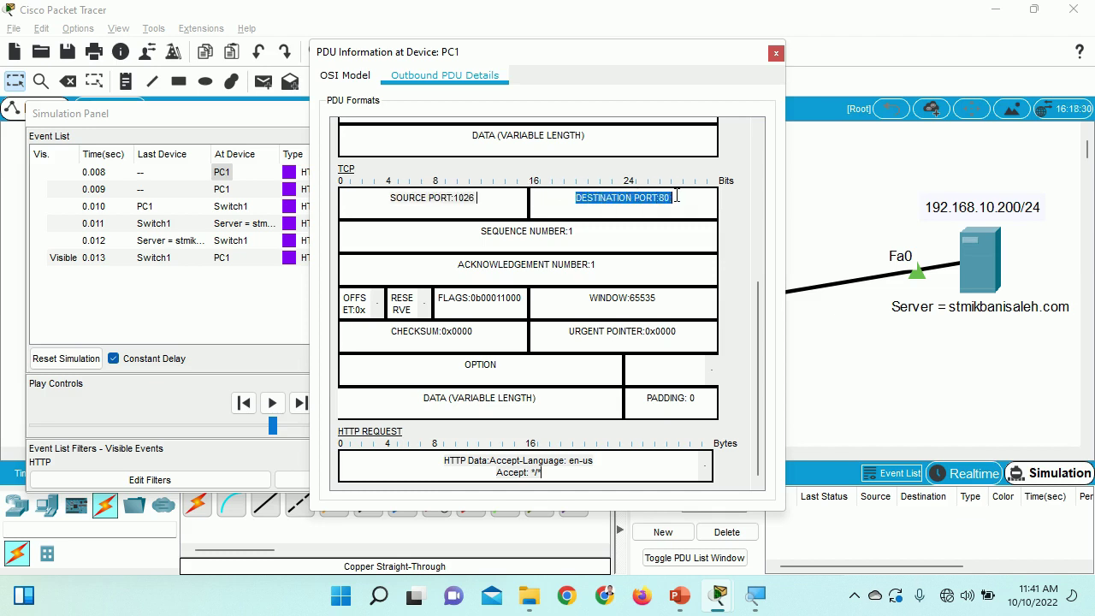
pyautogui.moveTo(482, 233); pyautogui.dragTo(581, 237)
pyautogui.moveTo(460, 266); pyautogui.dragTo(616, 268)
# Examine the source and destination IP addresses in the IP header and the source address in the Ethernet II header.
pyautogui.scroll(3, 616, 268)
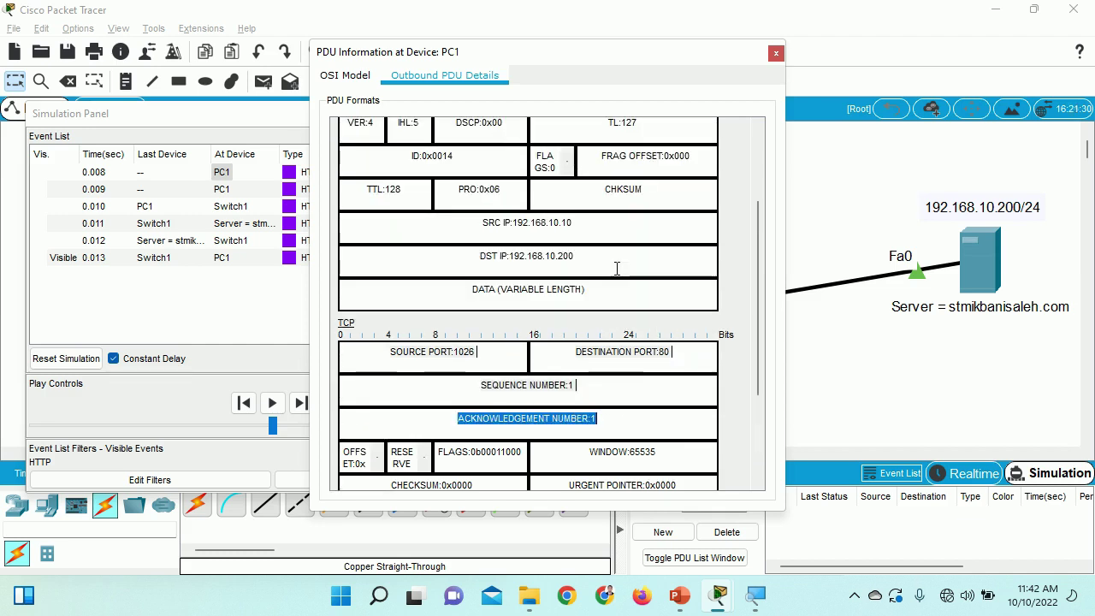
pyautogui.scroll(1, 483, 219)
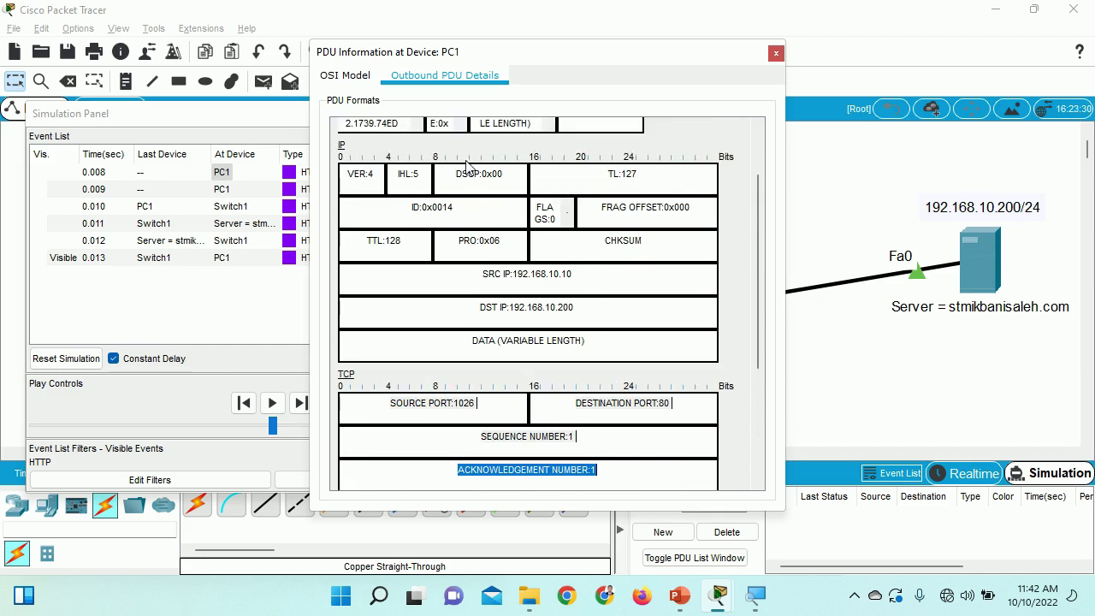
pyautogui.moveTo(483, 274); pyautogui.dragTo(579, 279)
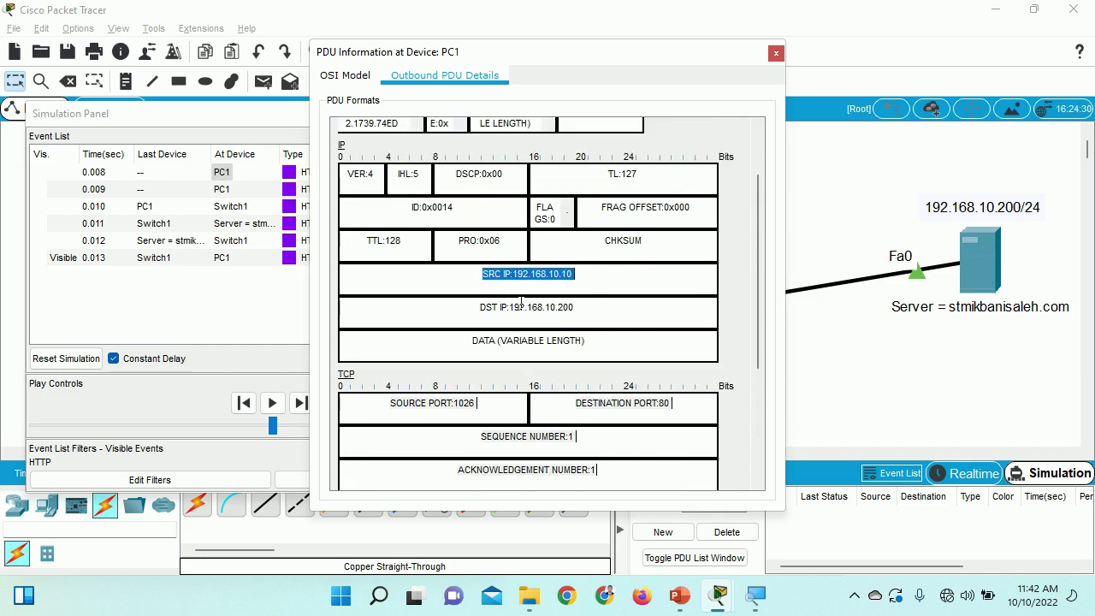
pyautogui.moveTo(475, 308); pyautogui.dragTo(595, 311)
pyautogui.scroll(2, 594, 311)
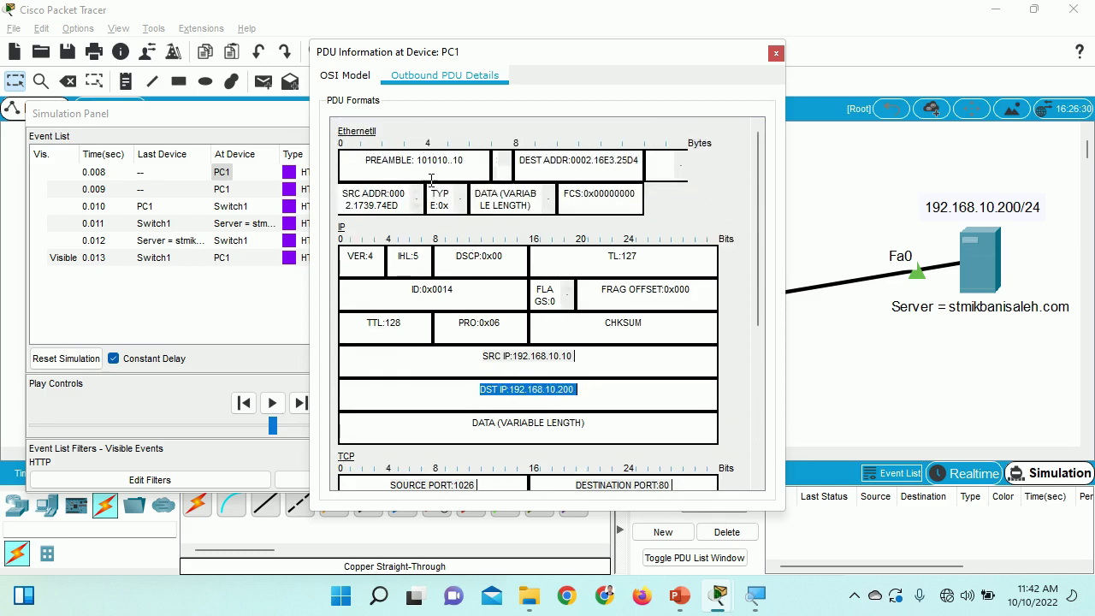
pyautogui.moveTo(343, 195); pyautogui.dragTo(481, 204)
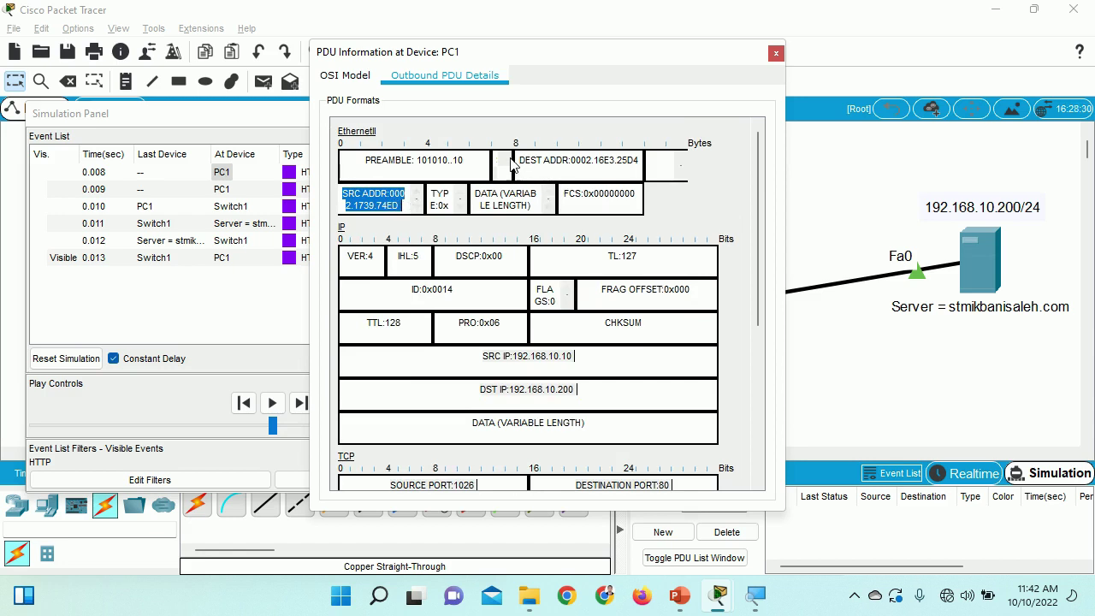
# Select the destination address in the Ethernet II header, then examine PC1's 0.009 s HTTP event in the OSI model.
pyautogui.moveTo(521, 160); pyautogui.dragTo(716, 135)
pyautogui.click(775, 53)
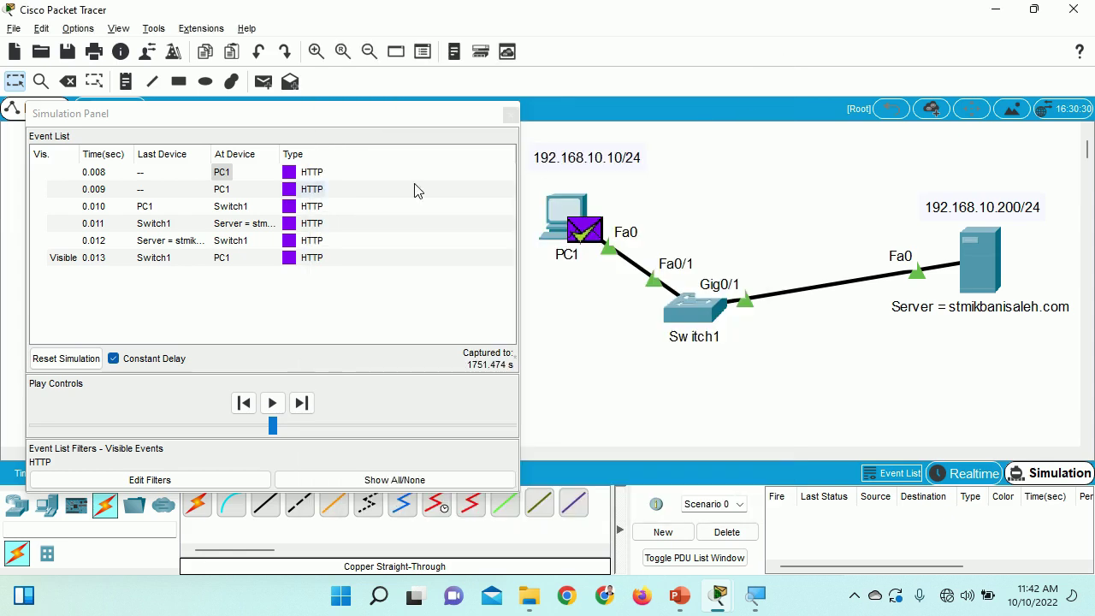
pyautogui.click(295, 190)
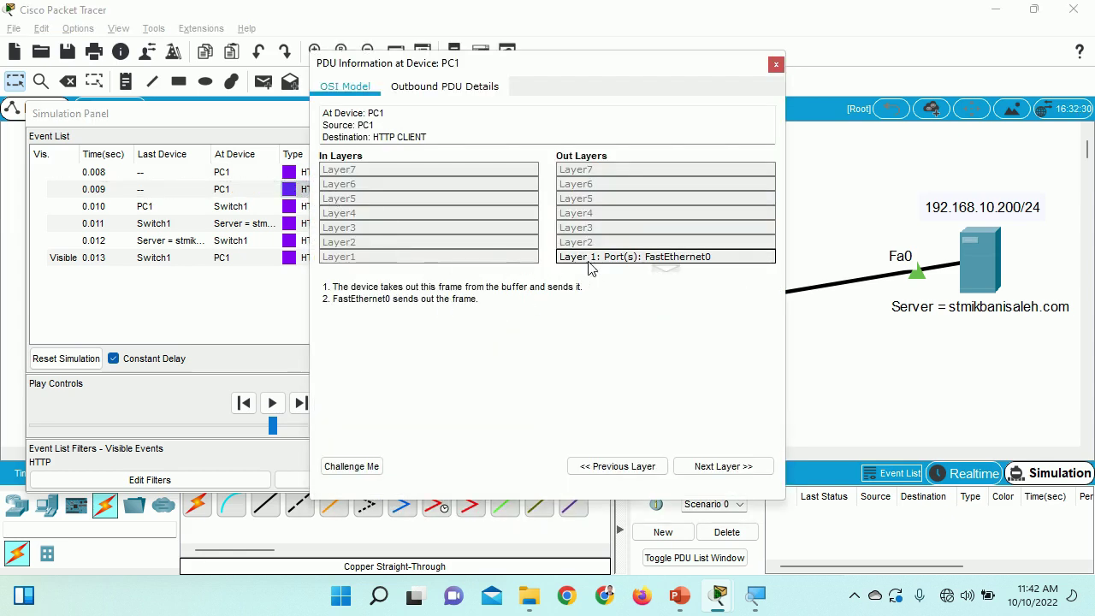
pyautogui.click(775, 64)
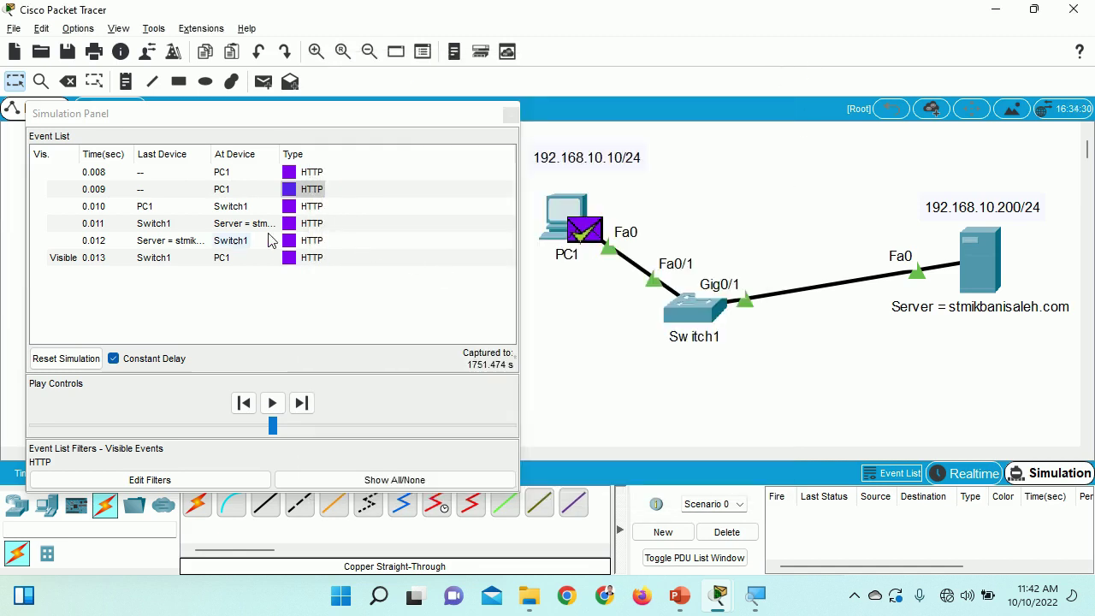
# Examine Switch1's 0.010 s HTTP event: inbound Layers 1 and 2, outbound Layer 2, and the inbound PDU formats.
pyautogui.click(239, 214)
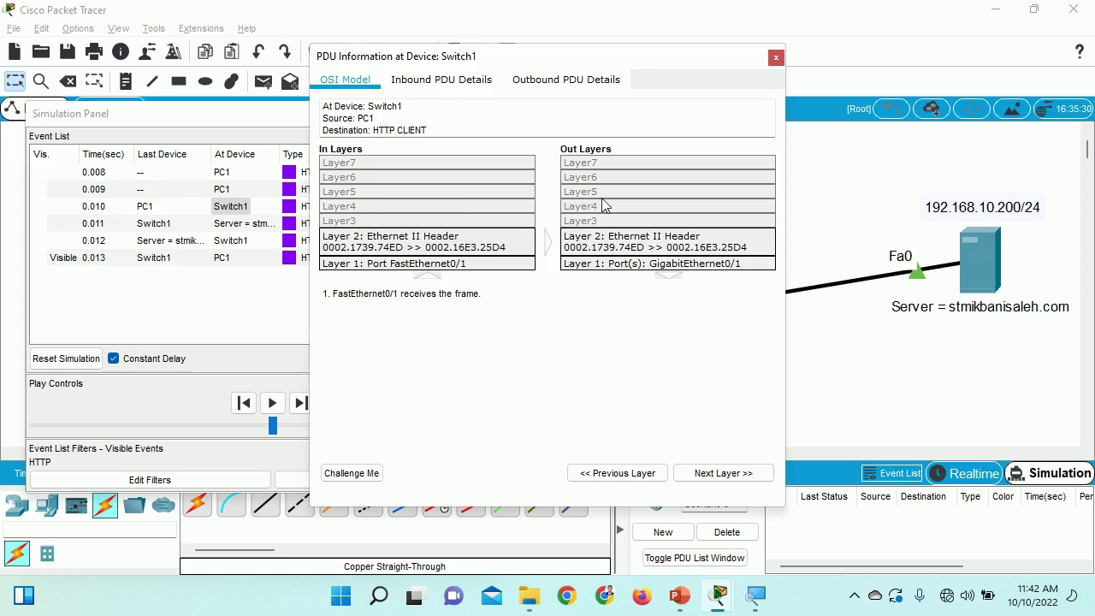
pyautogui.moveTo(601, 59); pyautogui.dragTo(384, 88)
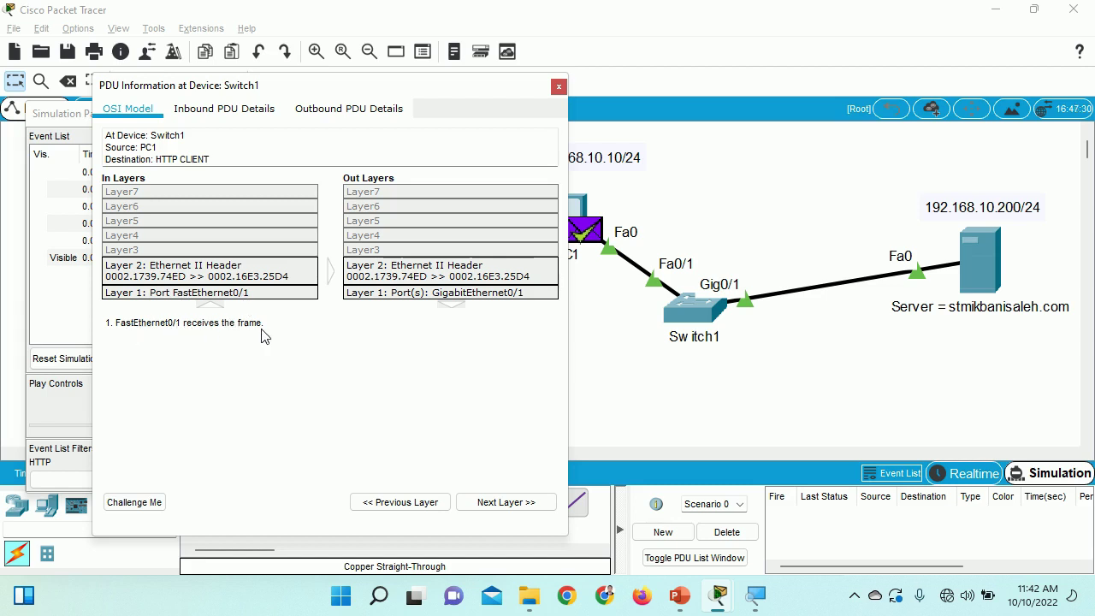
pyautogui.click(248, 276)
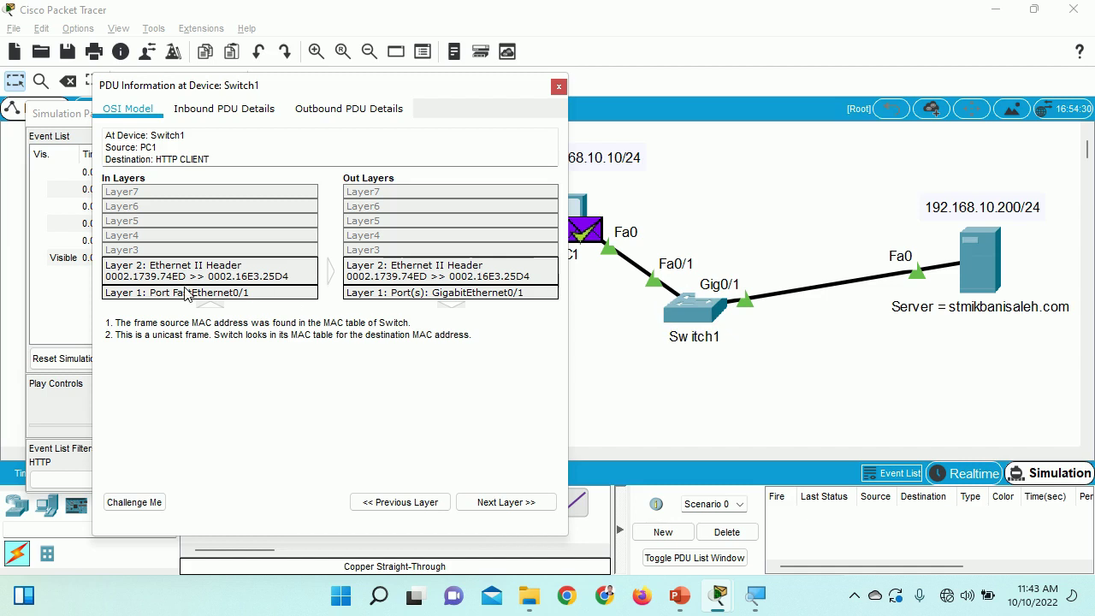
pyautogui.click(398, 270)
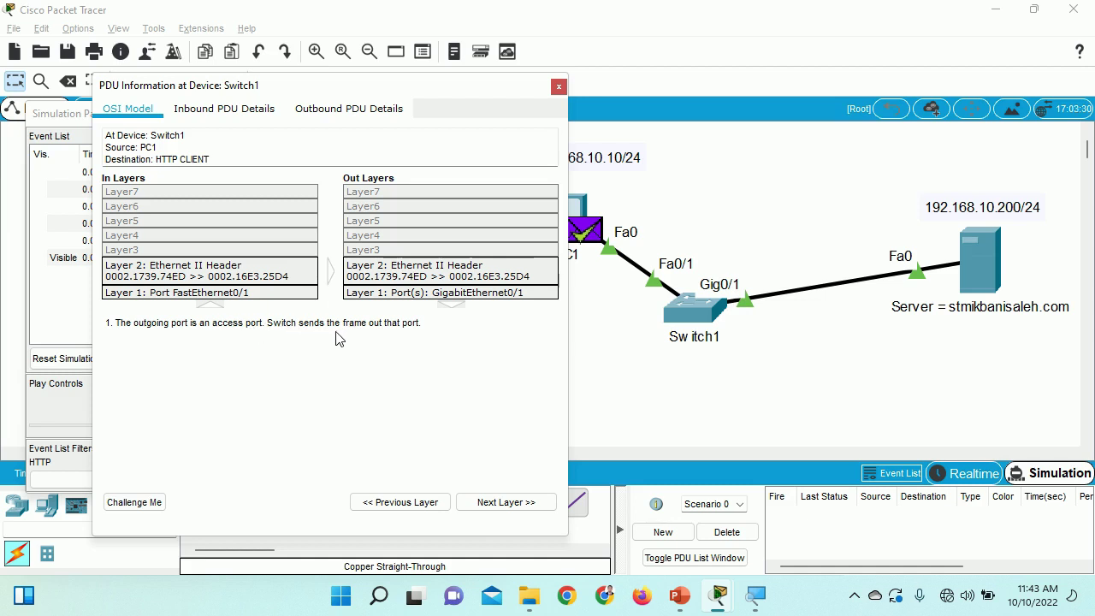
pyautogui.click(371, 112)
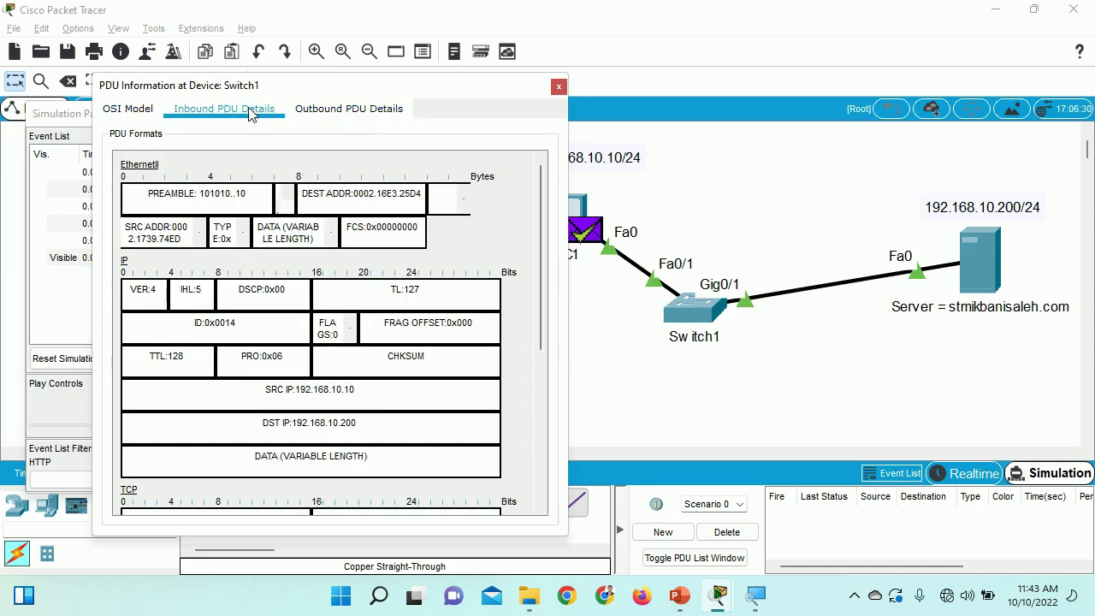
pyautogui.click(558, 86)
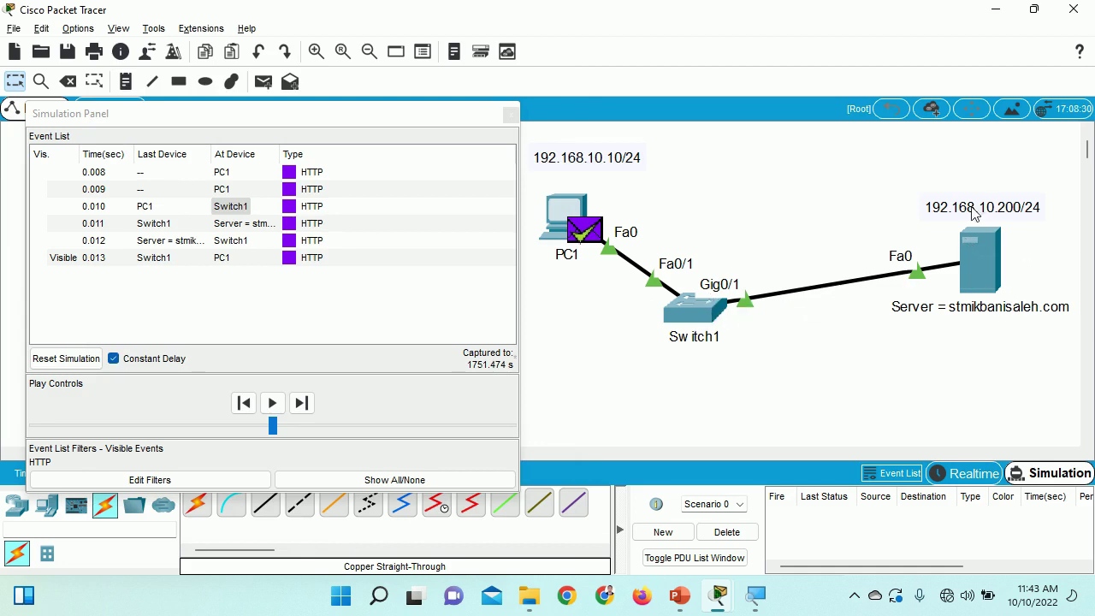
# Examine the server's 0.011 s HTTP event: the inbound explanations from Layer 1 up to Layer 4, and outbound Layer 4.
pyautogui.click(243, 230)
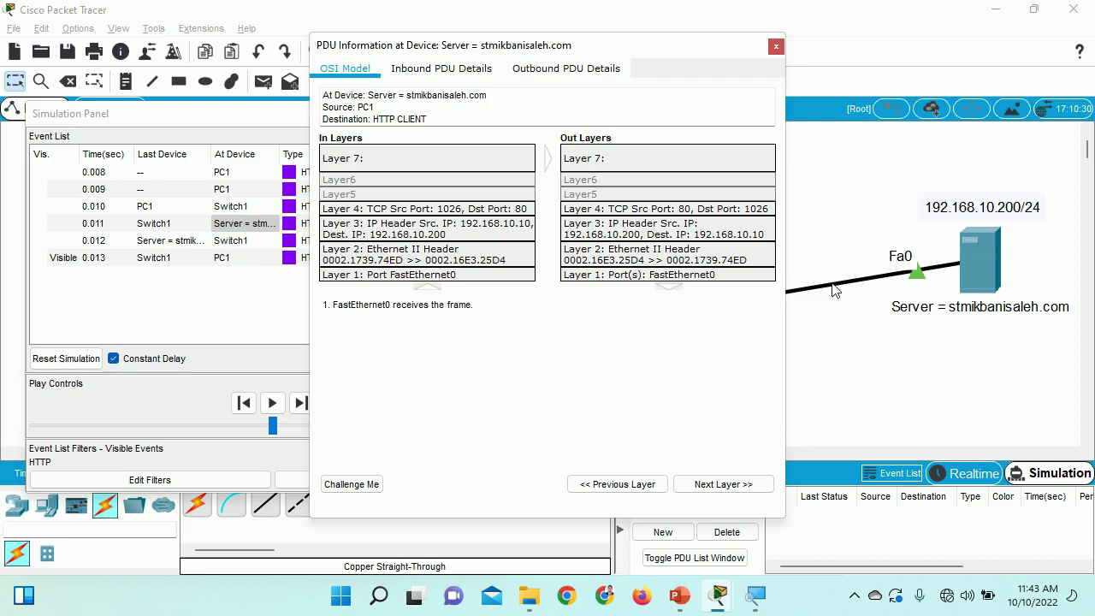
pyautogui.click(353, 261)
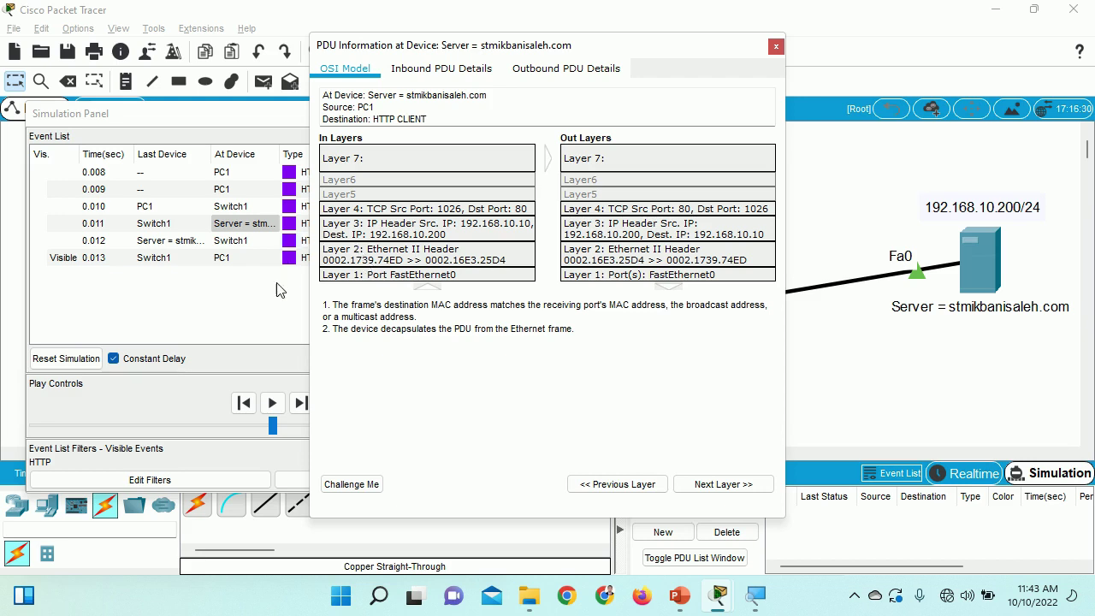
pyautogui.click(351, 227)
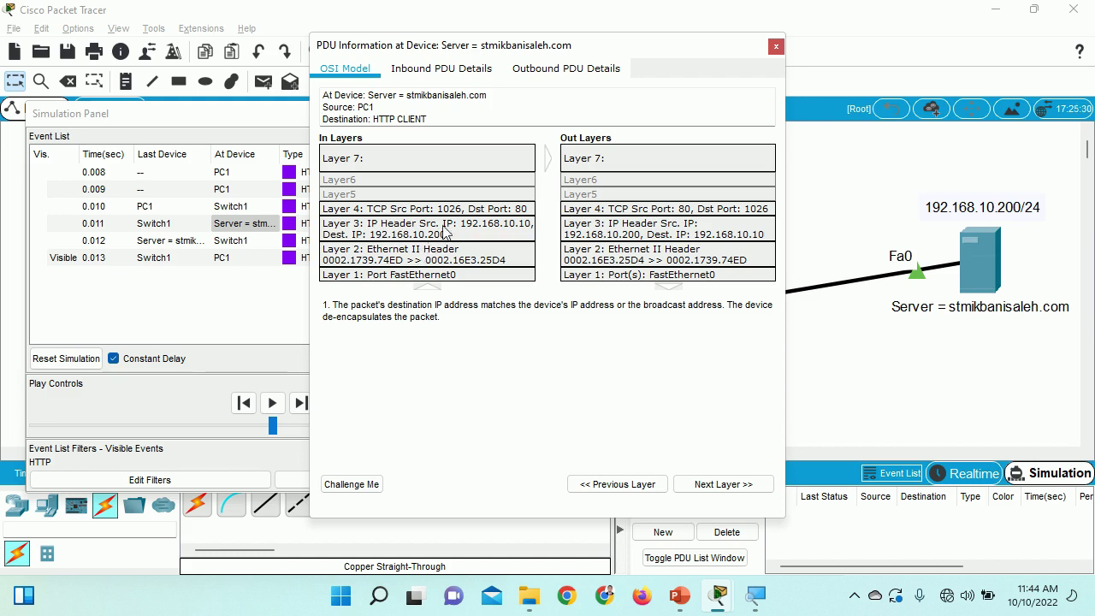
pyautogui.click(420, 210)
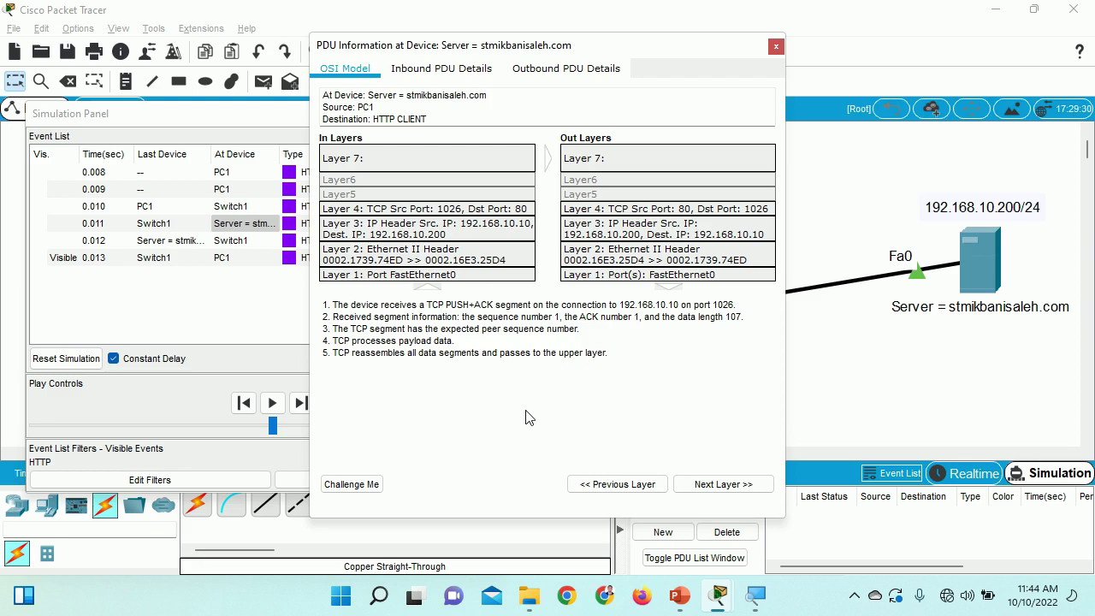
pyautogui.click(637, 211)
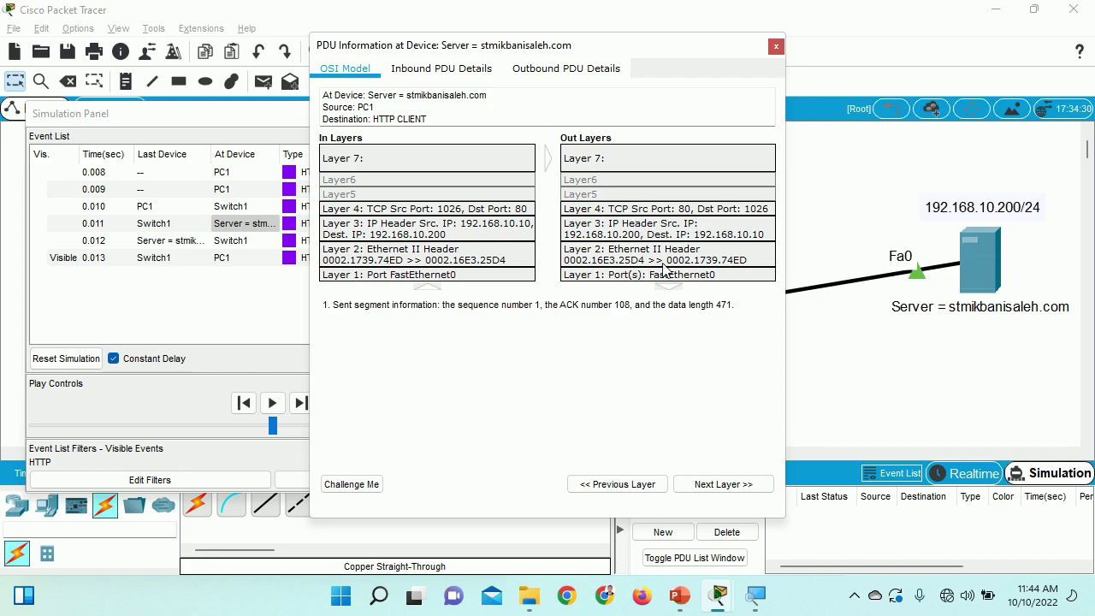
# Magnify the server's outbound layers to 200%, return to 100%, and examine the outbound Layer 2 explanation.
pyautogui.click(756, 602)
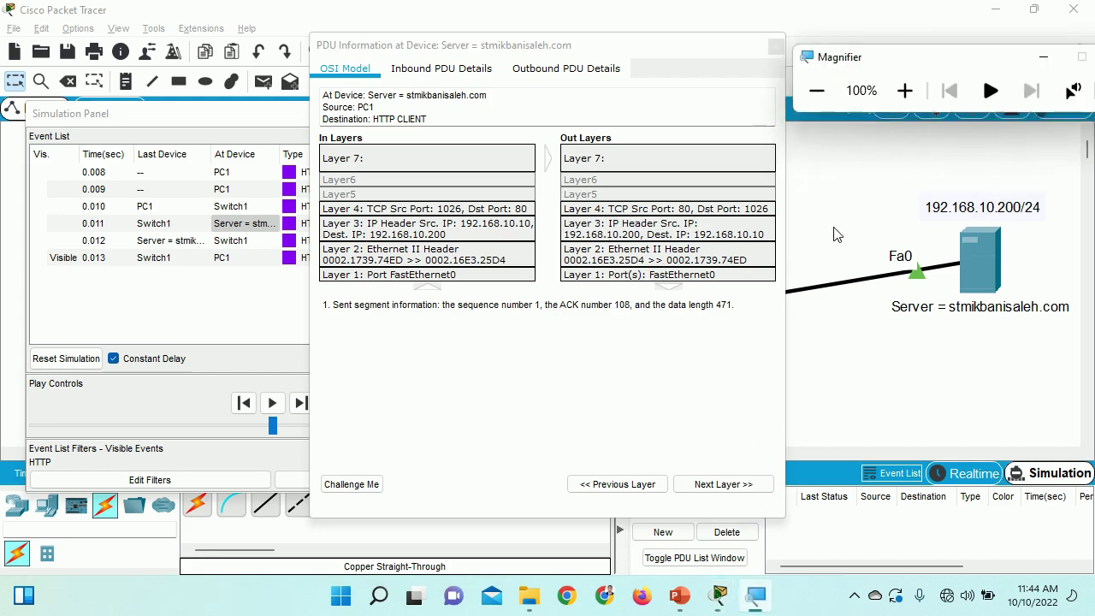
pyautogui.click(904, 88)
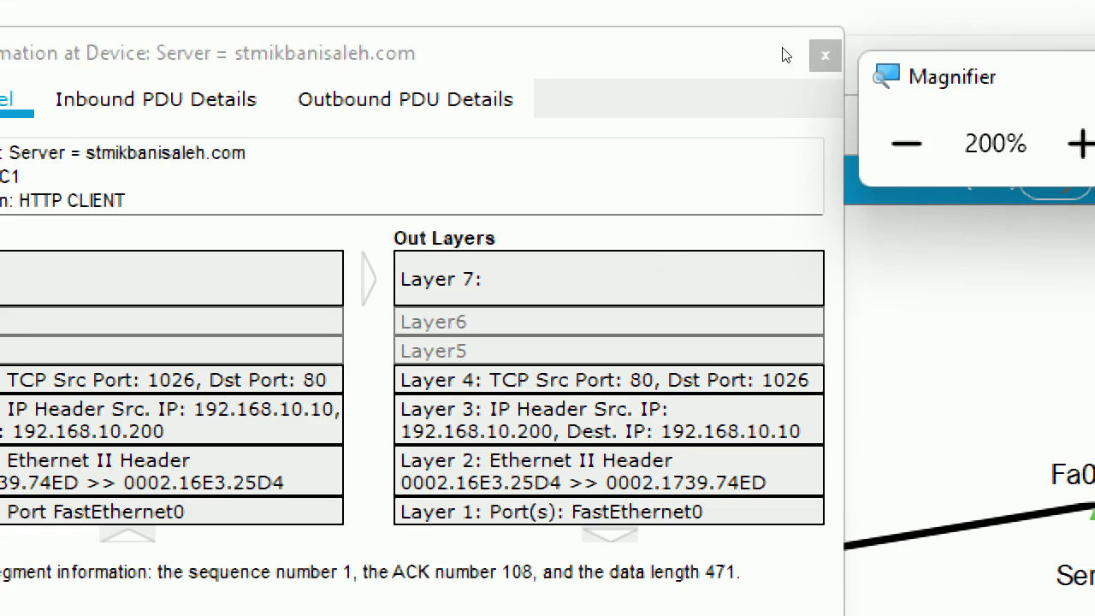
pyautogui.press('super+minus')
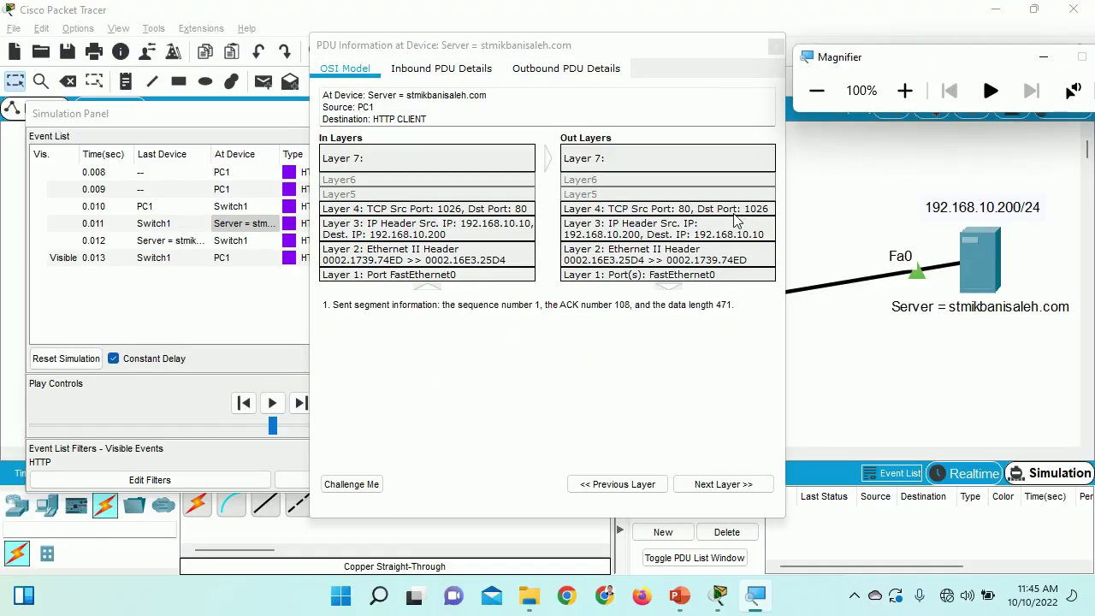
pyautogui.click(715, 255)
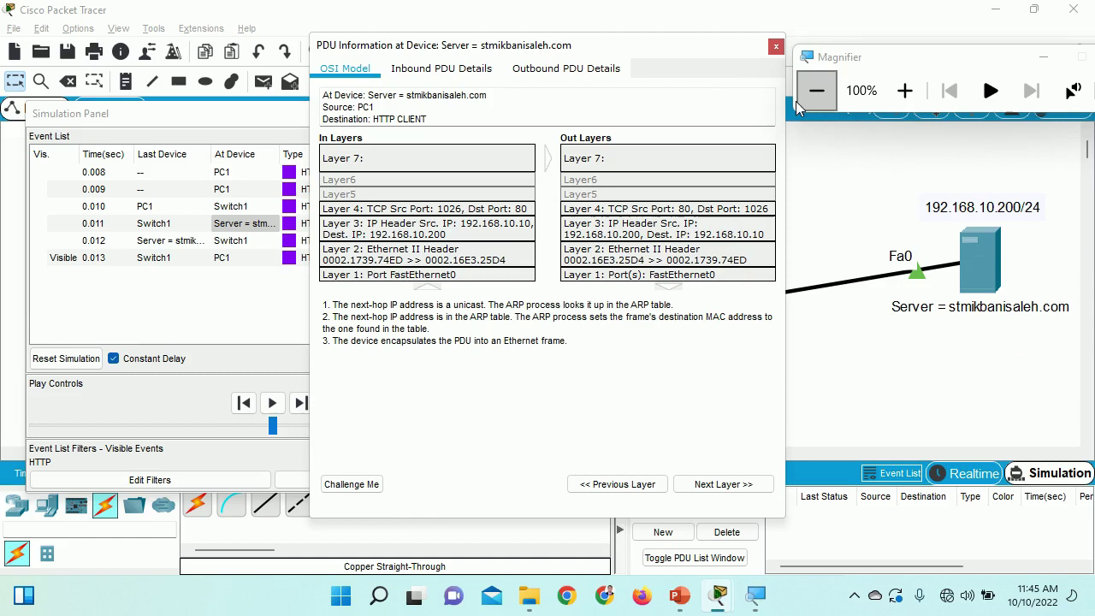
pyautogui.click(776, 45)
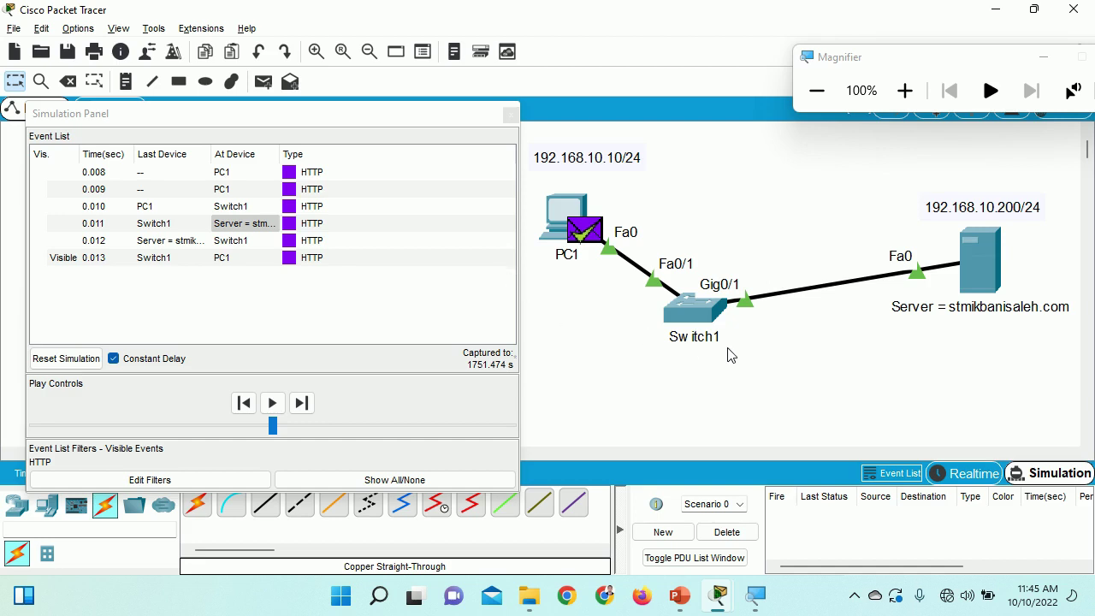
# Examine PC1's 0.013 s HTTP reply event, reading the inbound explanations from Layer 1 up to Layer 7.
pyautogui.click(244, 241)
pyautogui.click(233, 262)
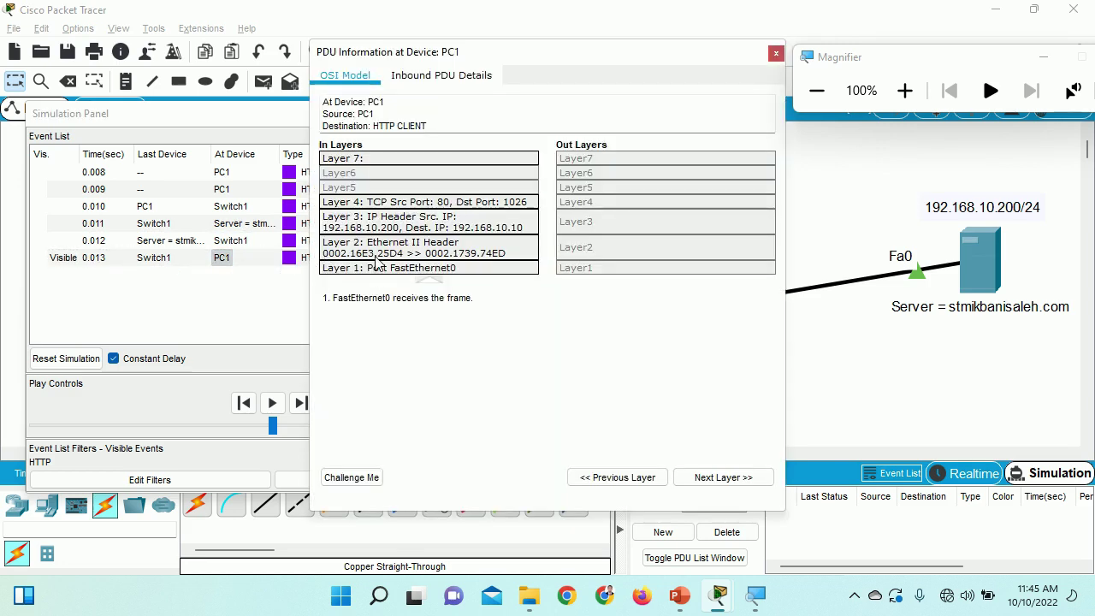
pyautogui.click(433, 249)
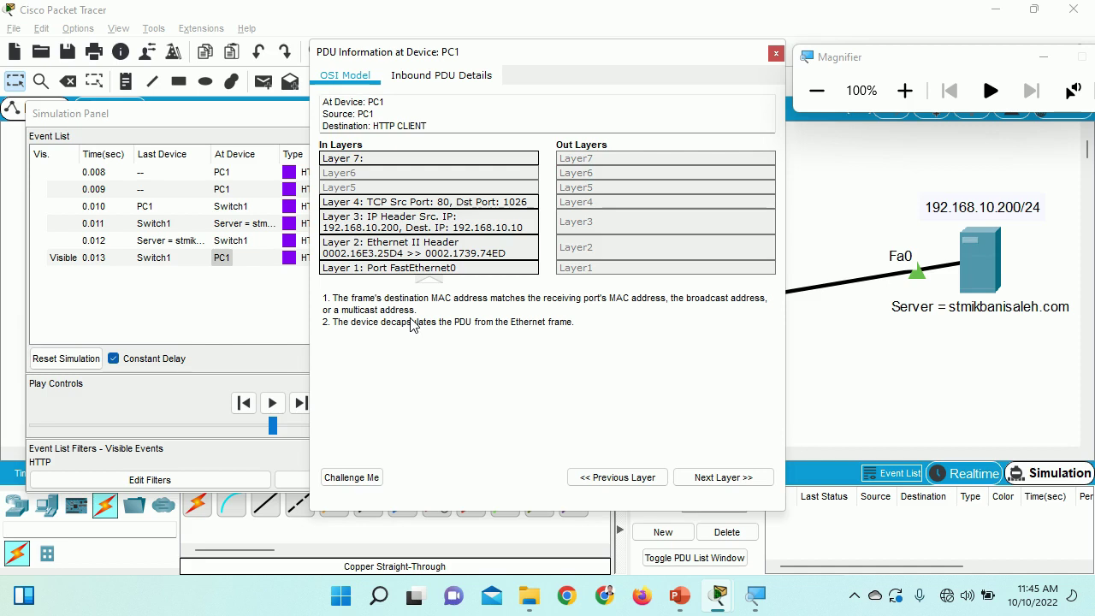
pyautogui.click(435, 227)
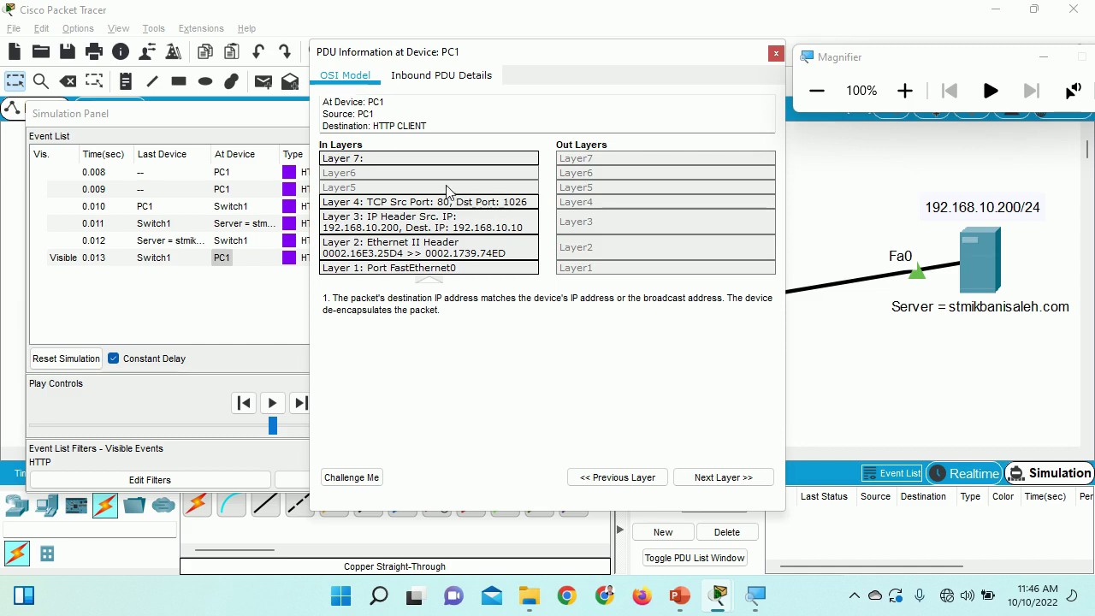
pyautogui.click(444, 248)
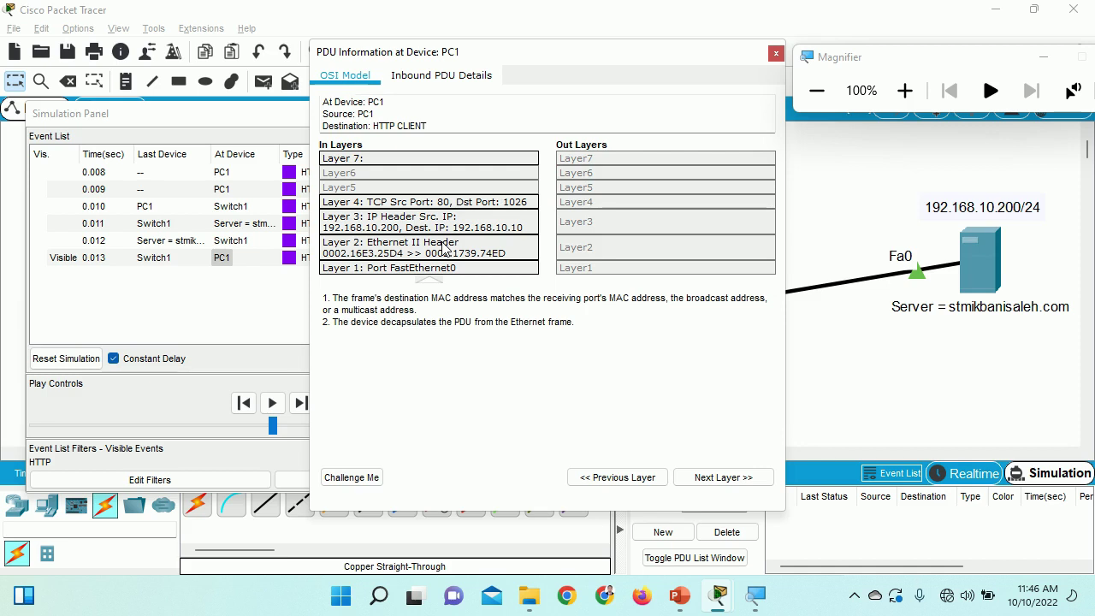
pyautogui.click(435, 224)
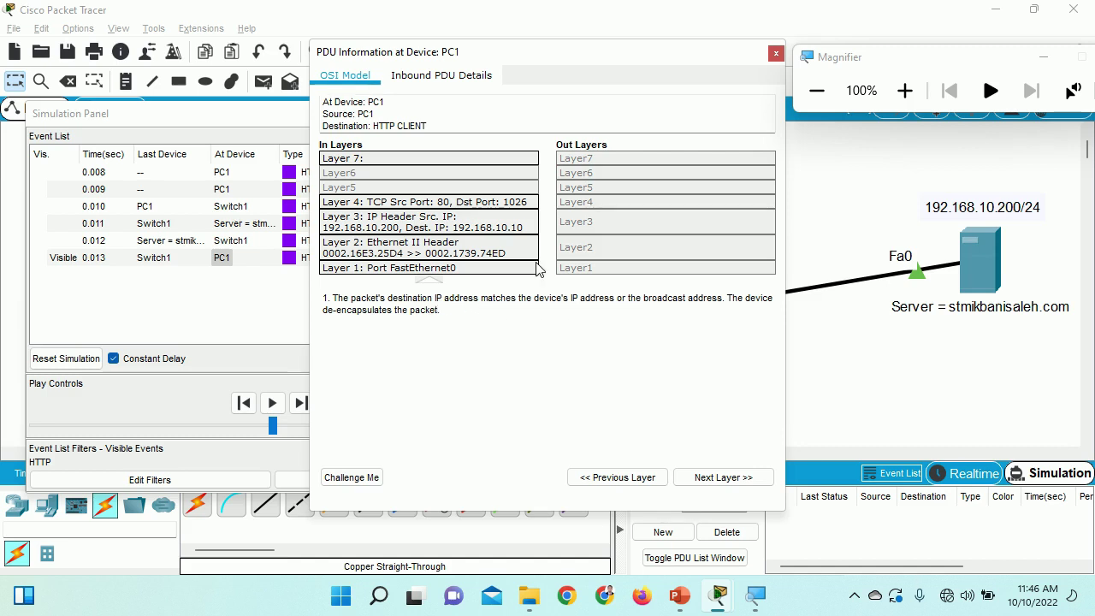
pyautogui.click(451, 207)
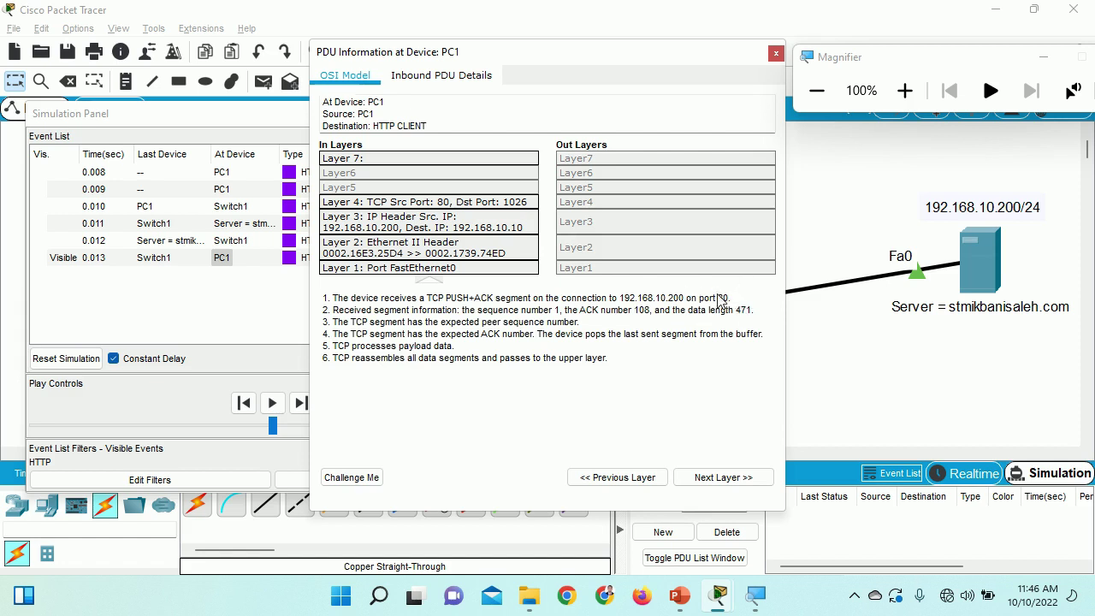
pyautogui.click(383, 161)
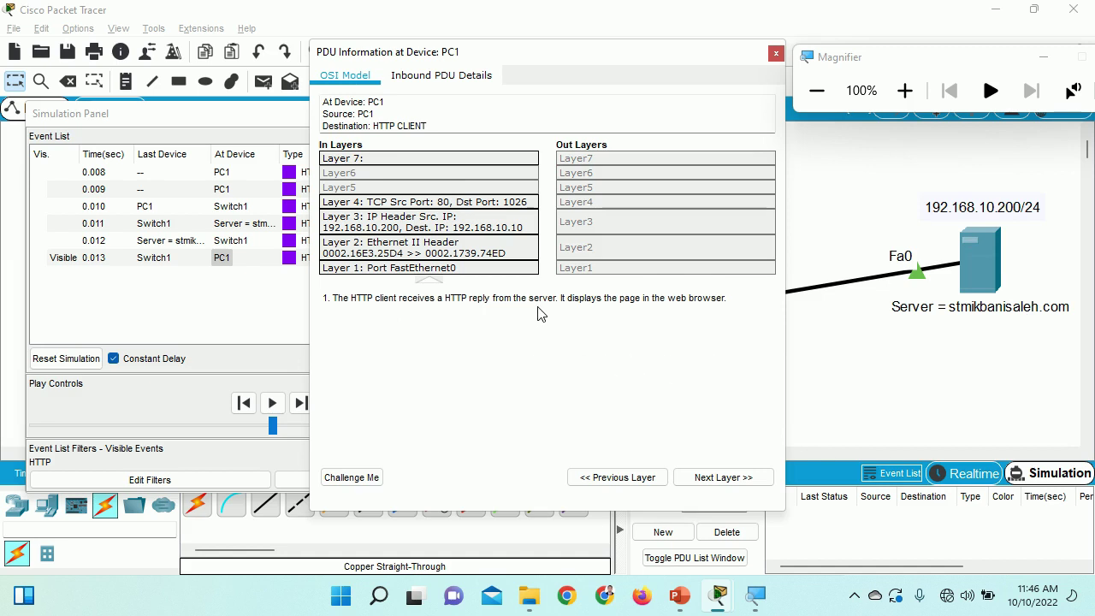
pyautogui.click(776, 54)
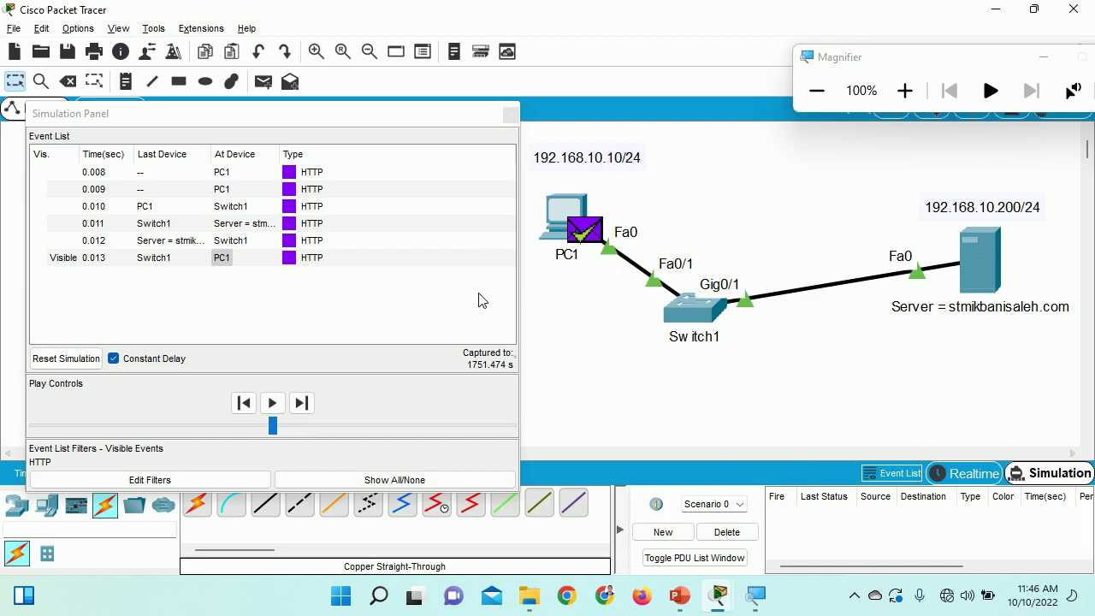
# Close the simulation event list, return to Realtime mode and view the web page in PC1's browser.
pyautogui.click(515, 112)
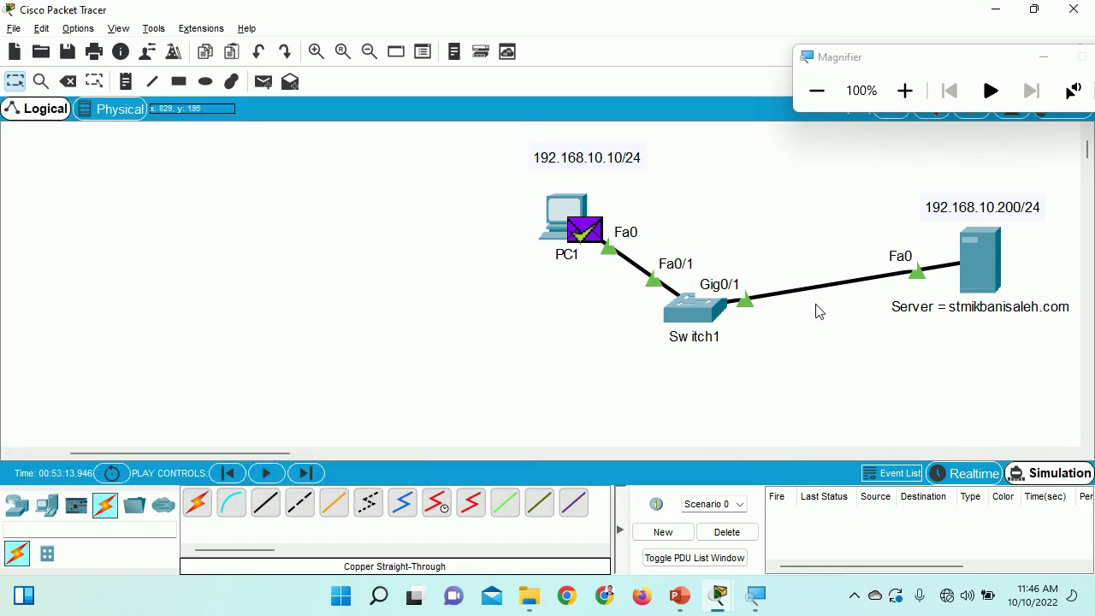
pyautogui.click(966, 469)
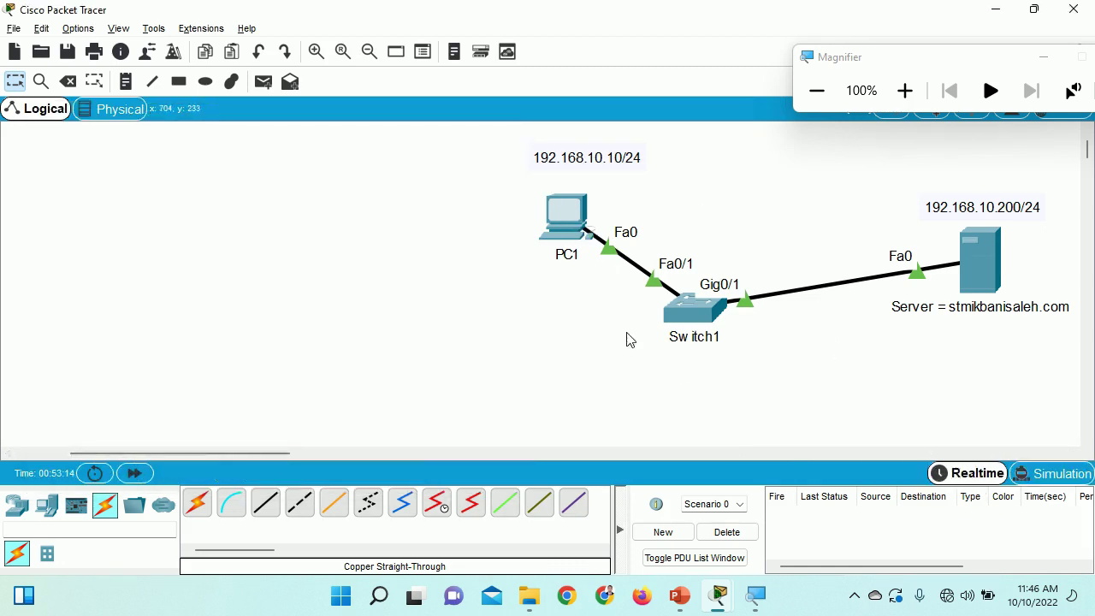
pyautogui.click(558, 219)
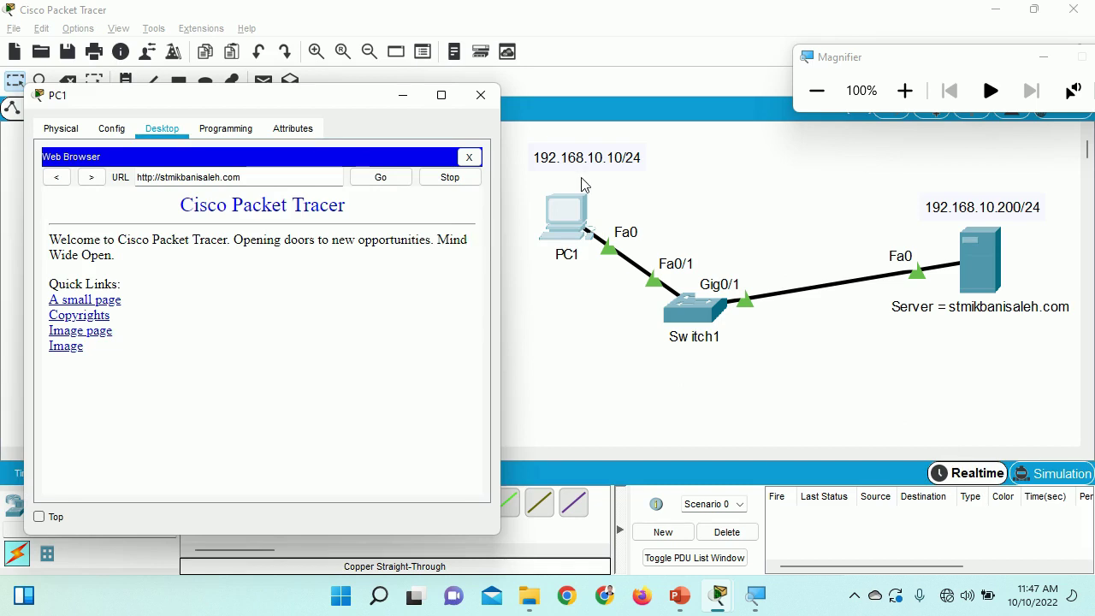
pyautogui.click(854, 596)
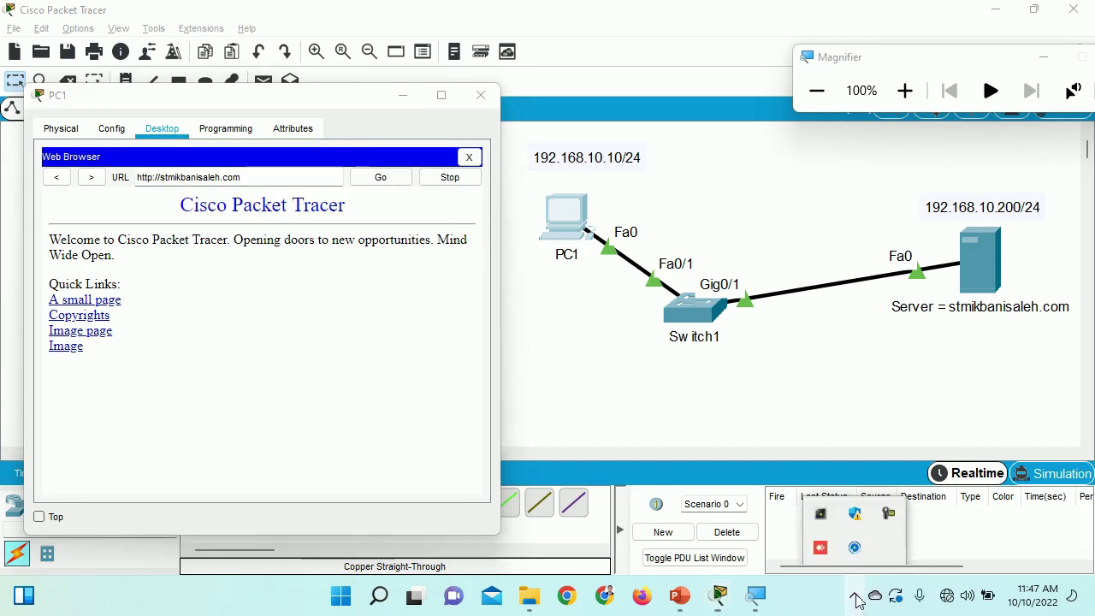
pyautogui.click(888, 513)
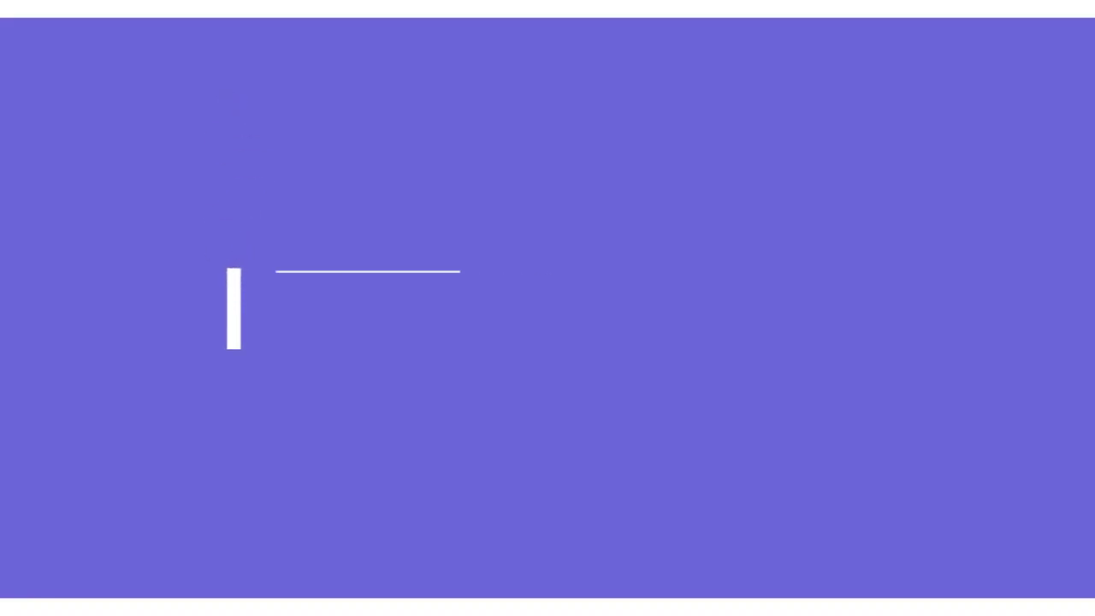